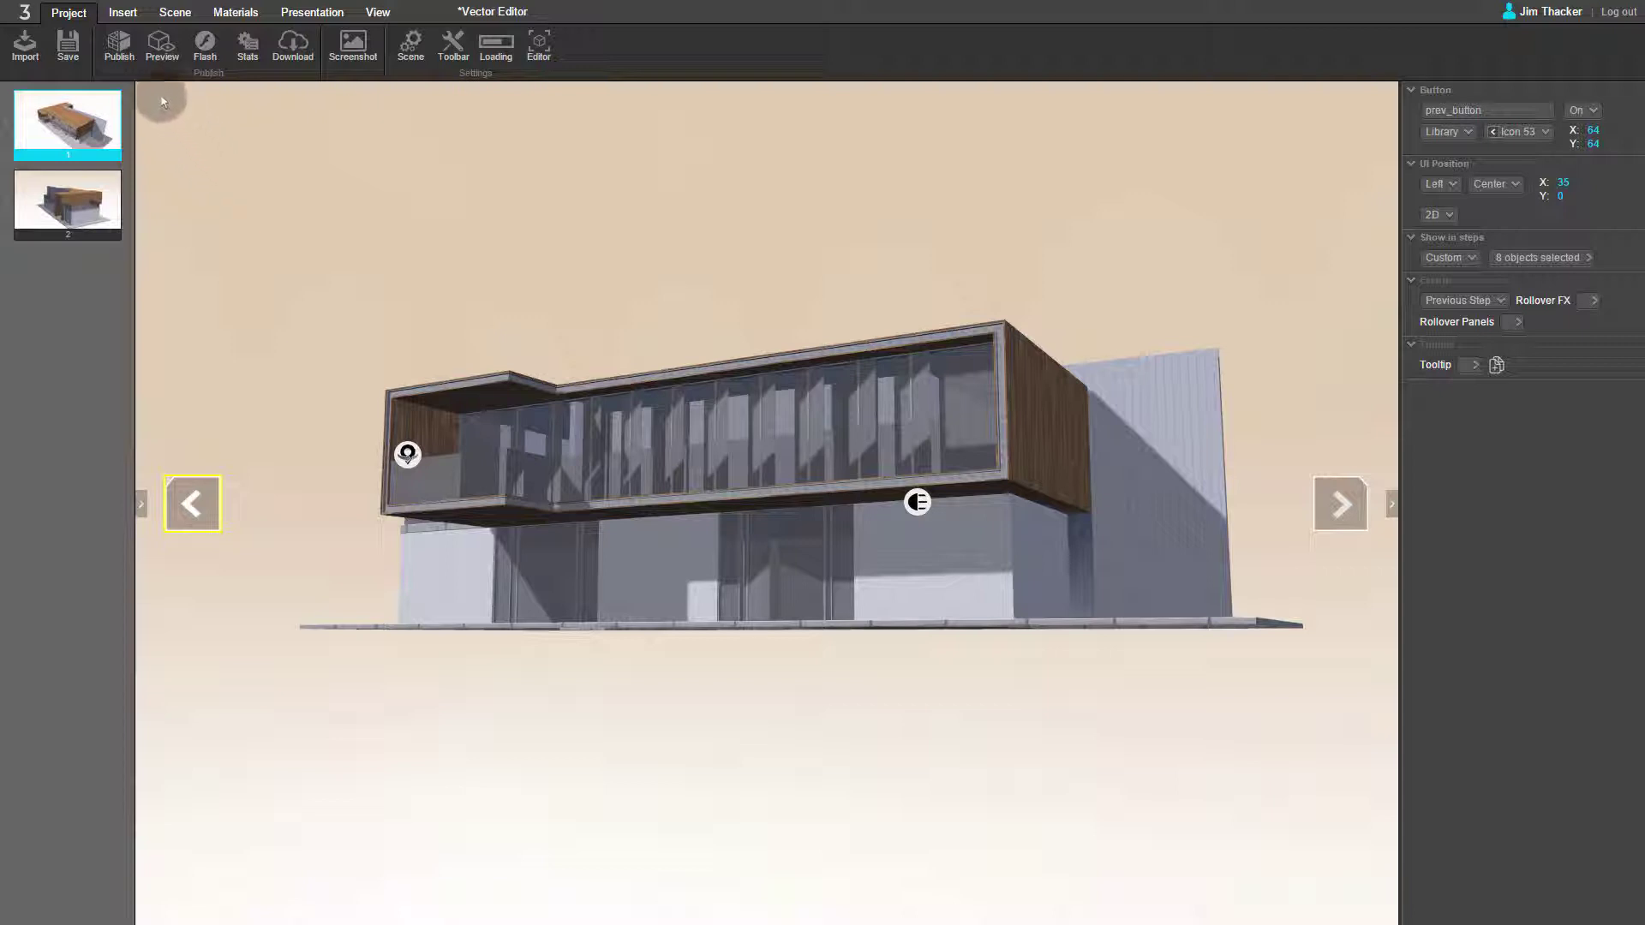
Insert a 2D panel into the presentation's first step and set its vertical position offset to 35
click(125, 19)
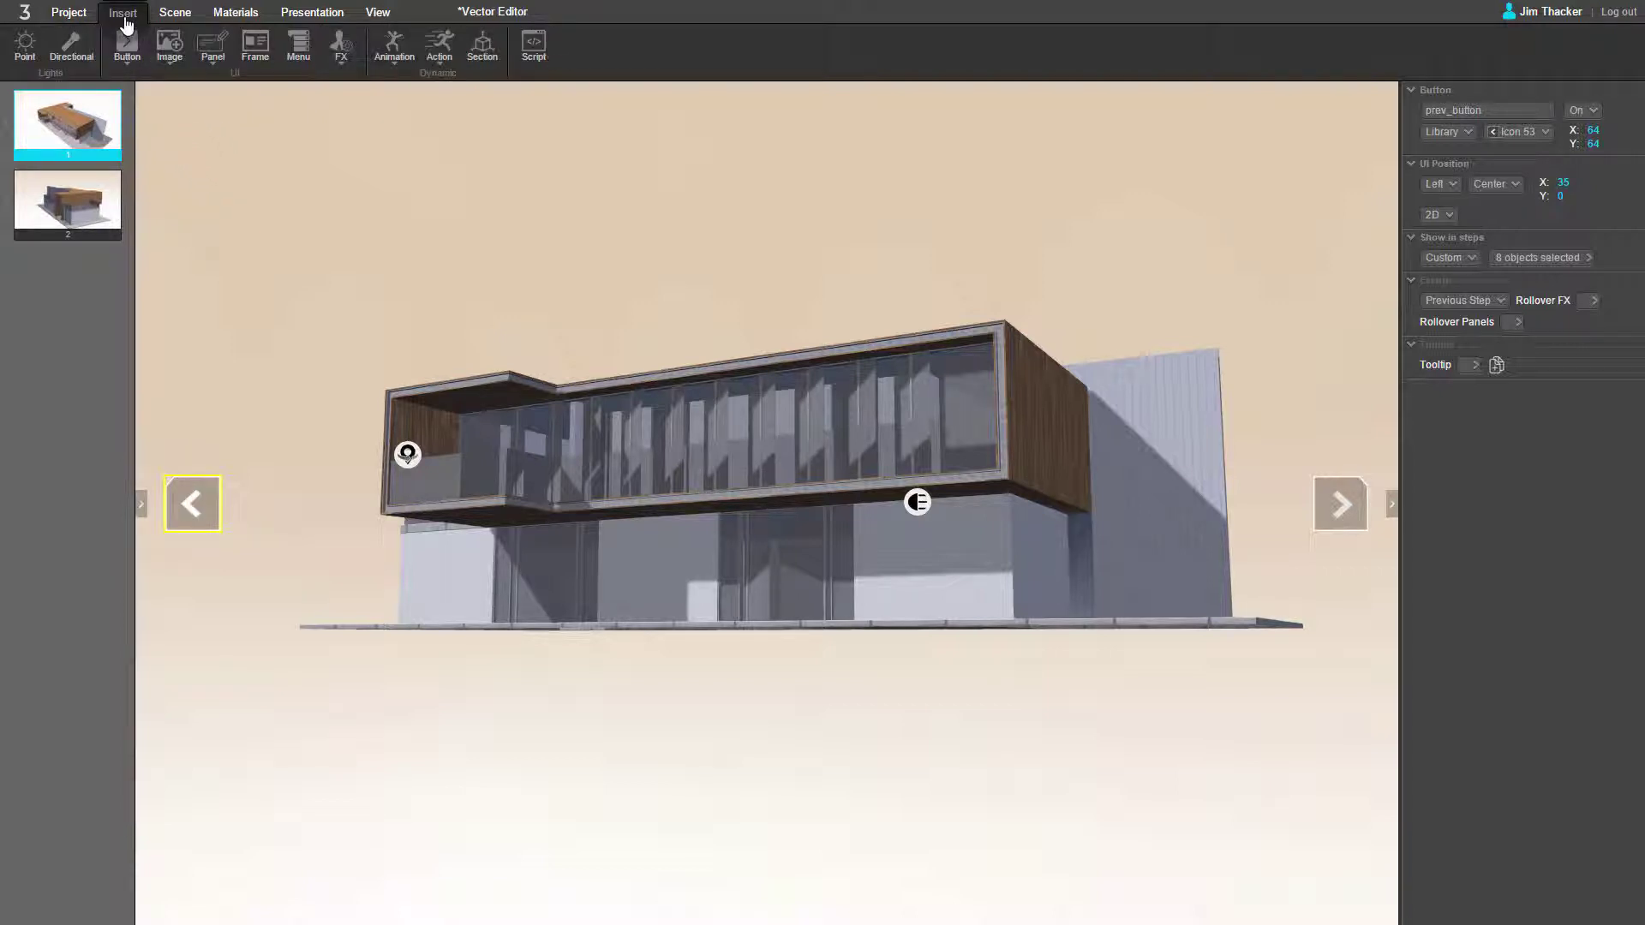
click(214, 43)
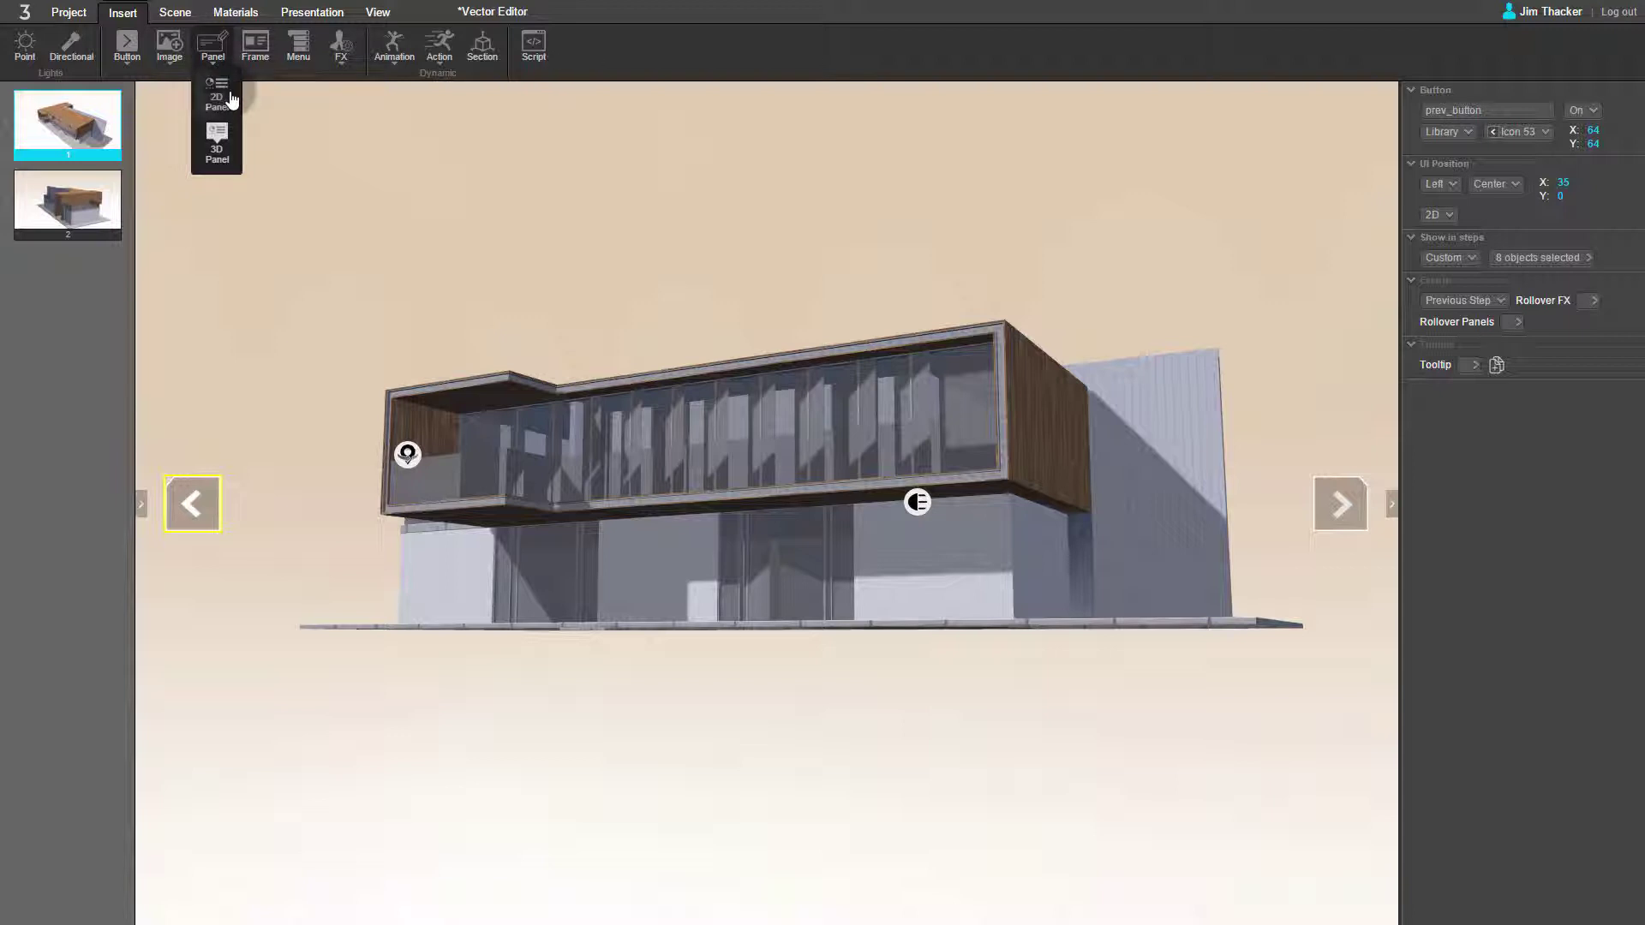
click(231, 101)
click(772, 889)
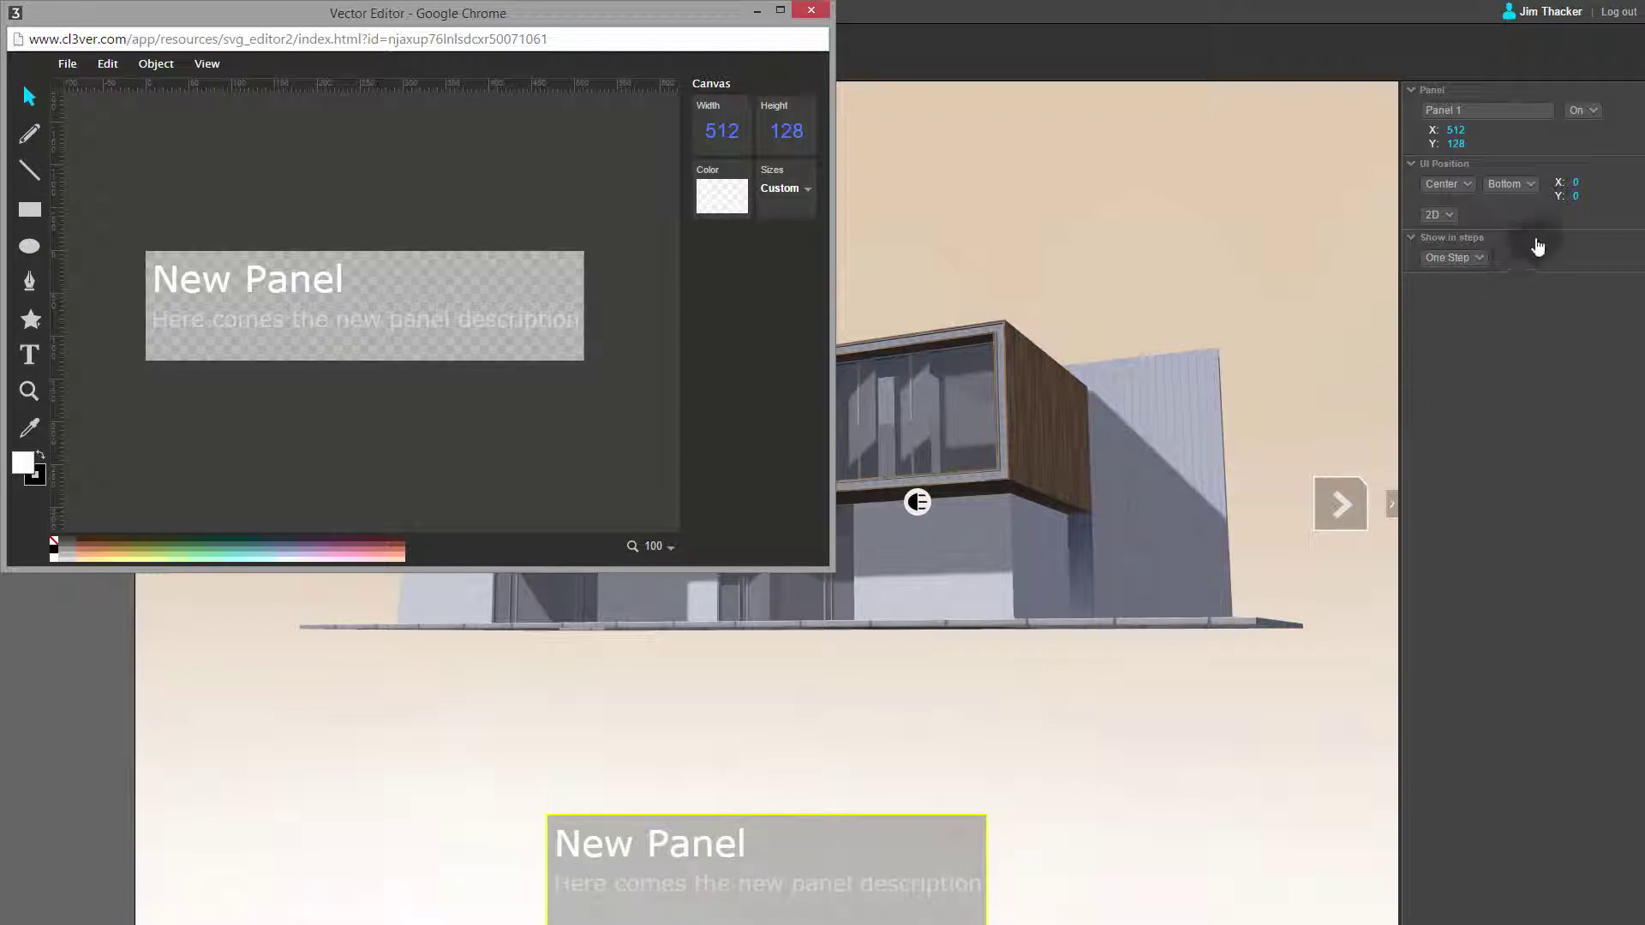
click(1574, 197)
text(35)
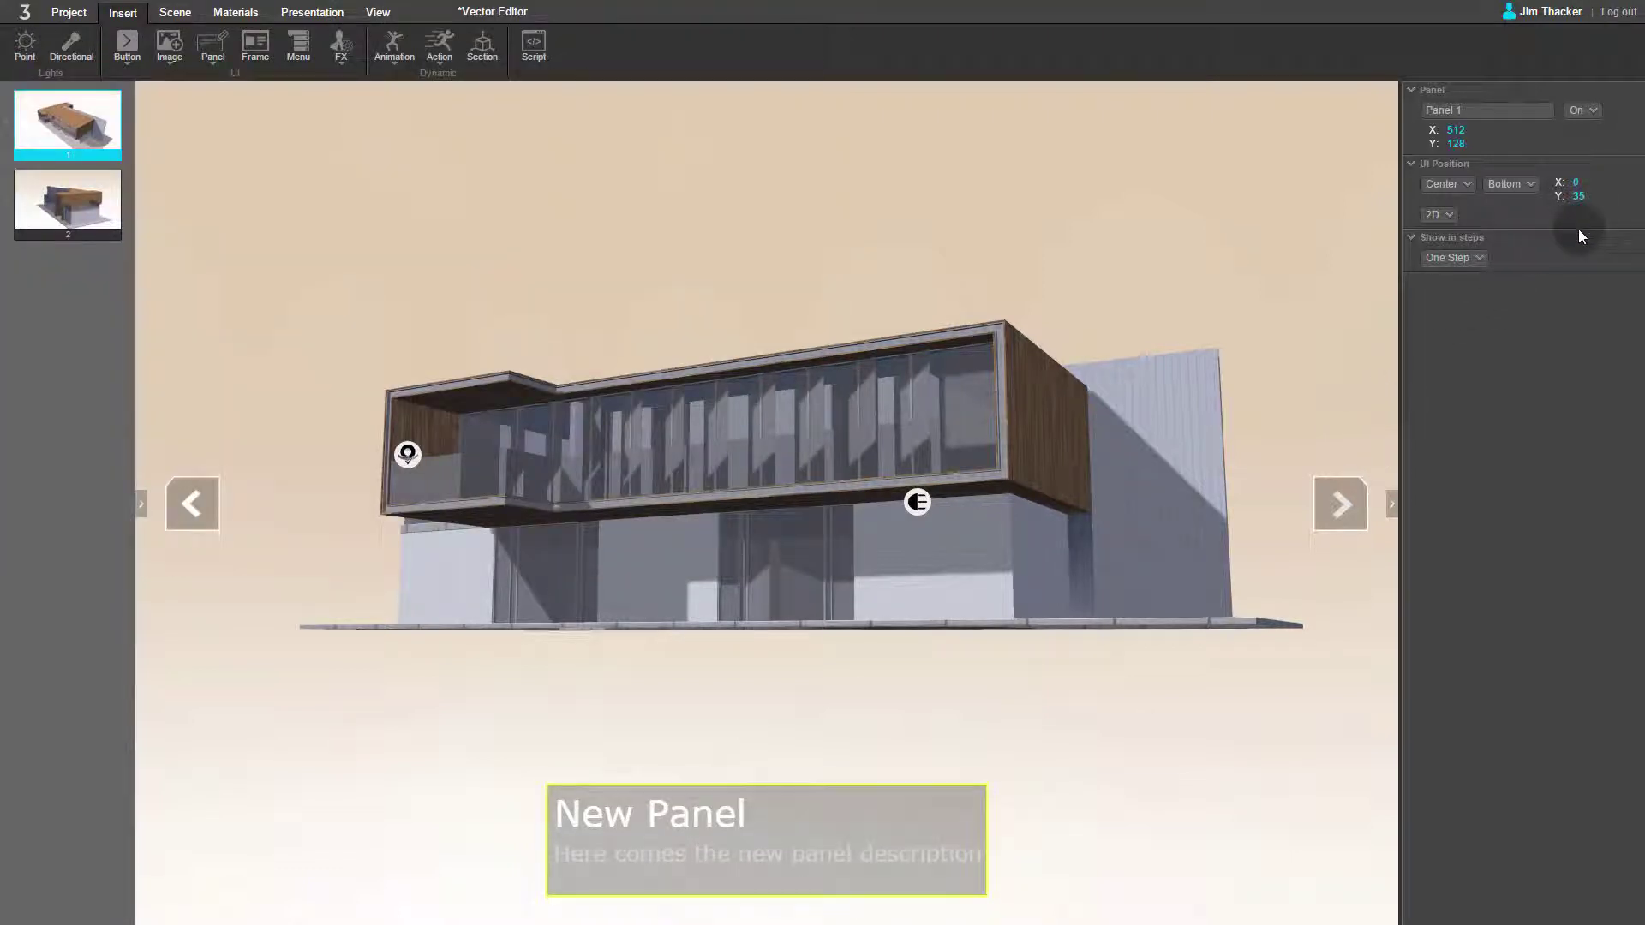
Open the new panel in the Vector Editor and maximize the editor window
double_click(813, 820)
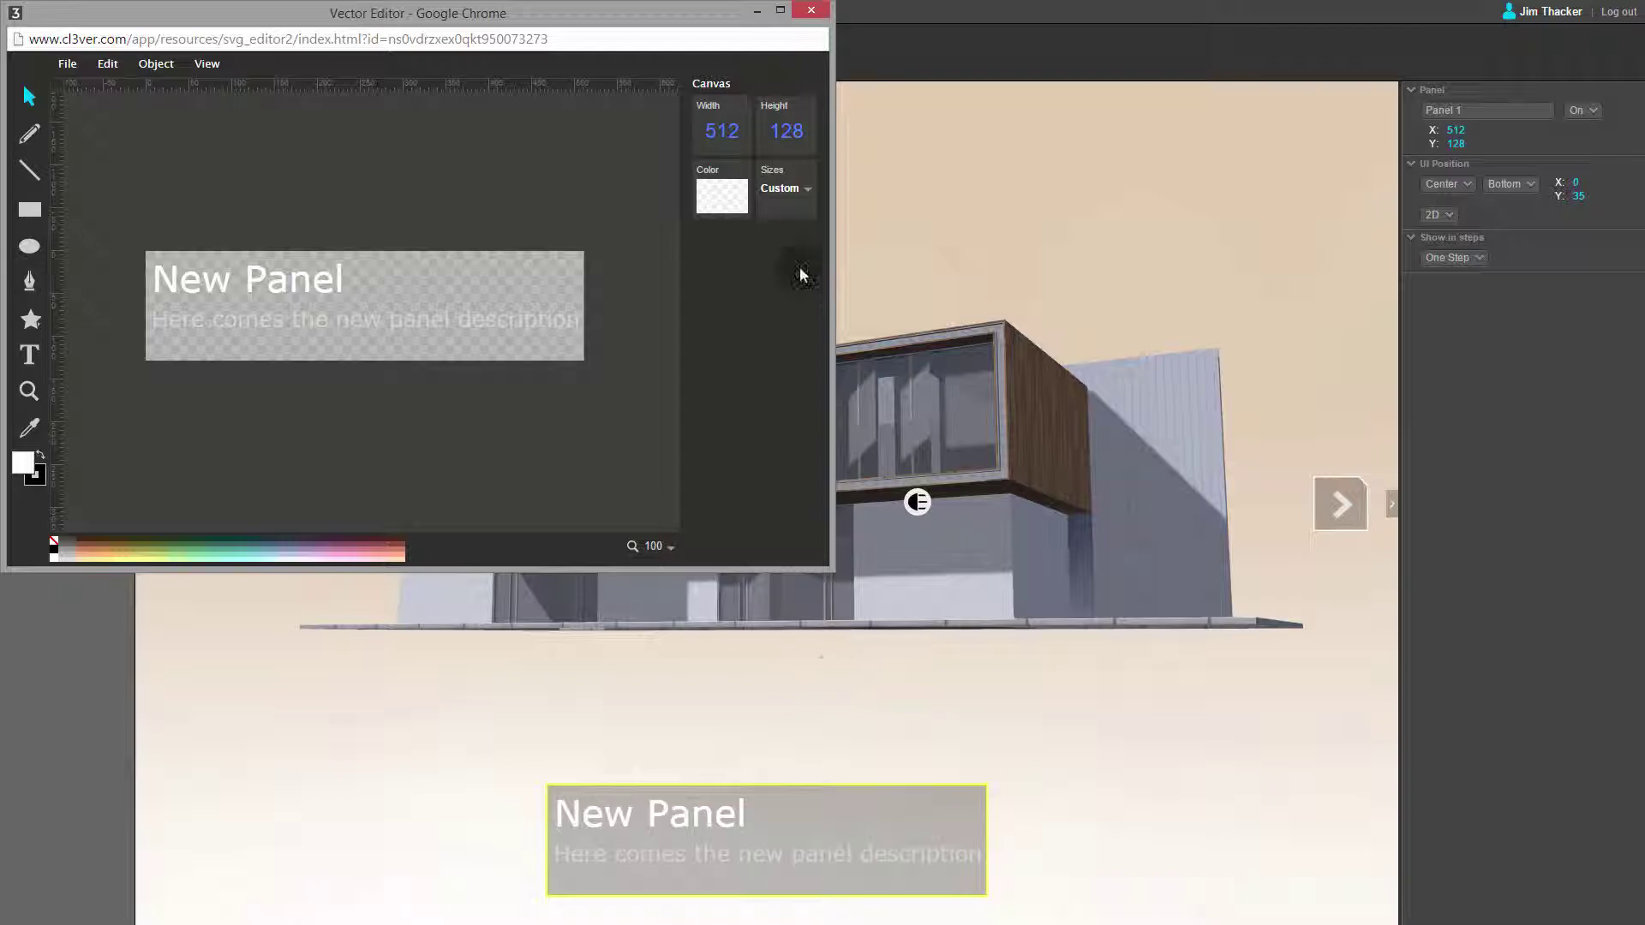
click(781, 12)
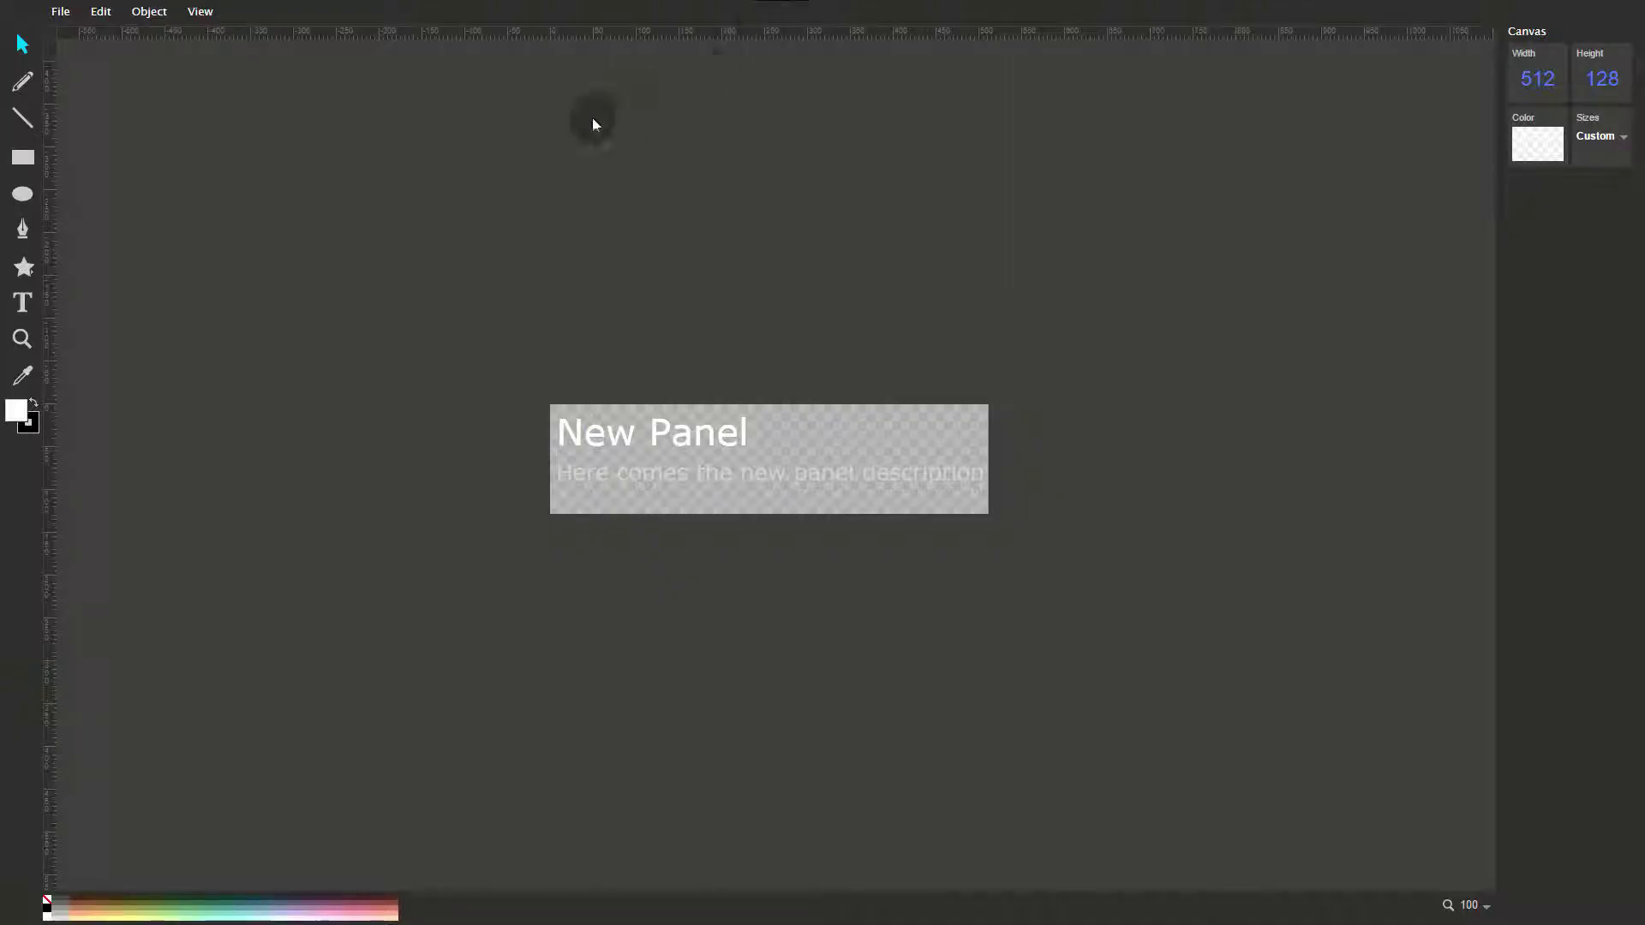
click(62, 12)
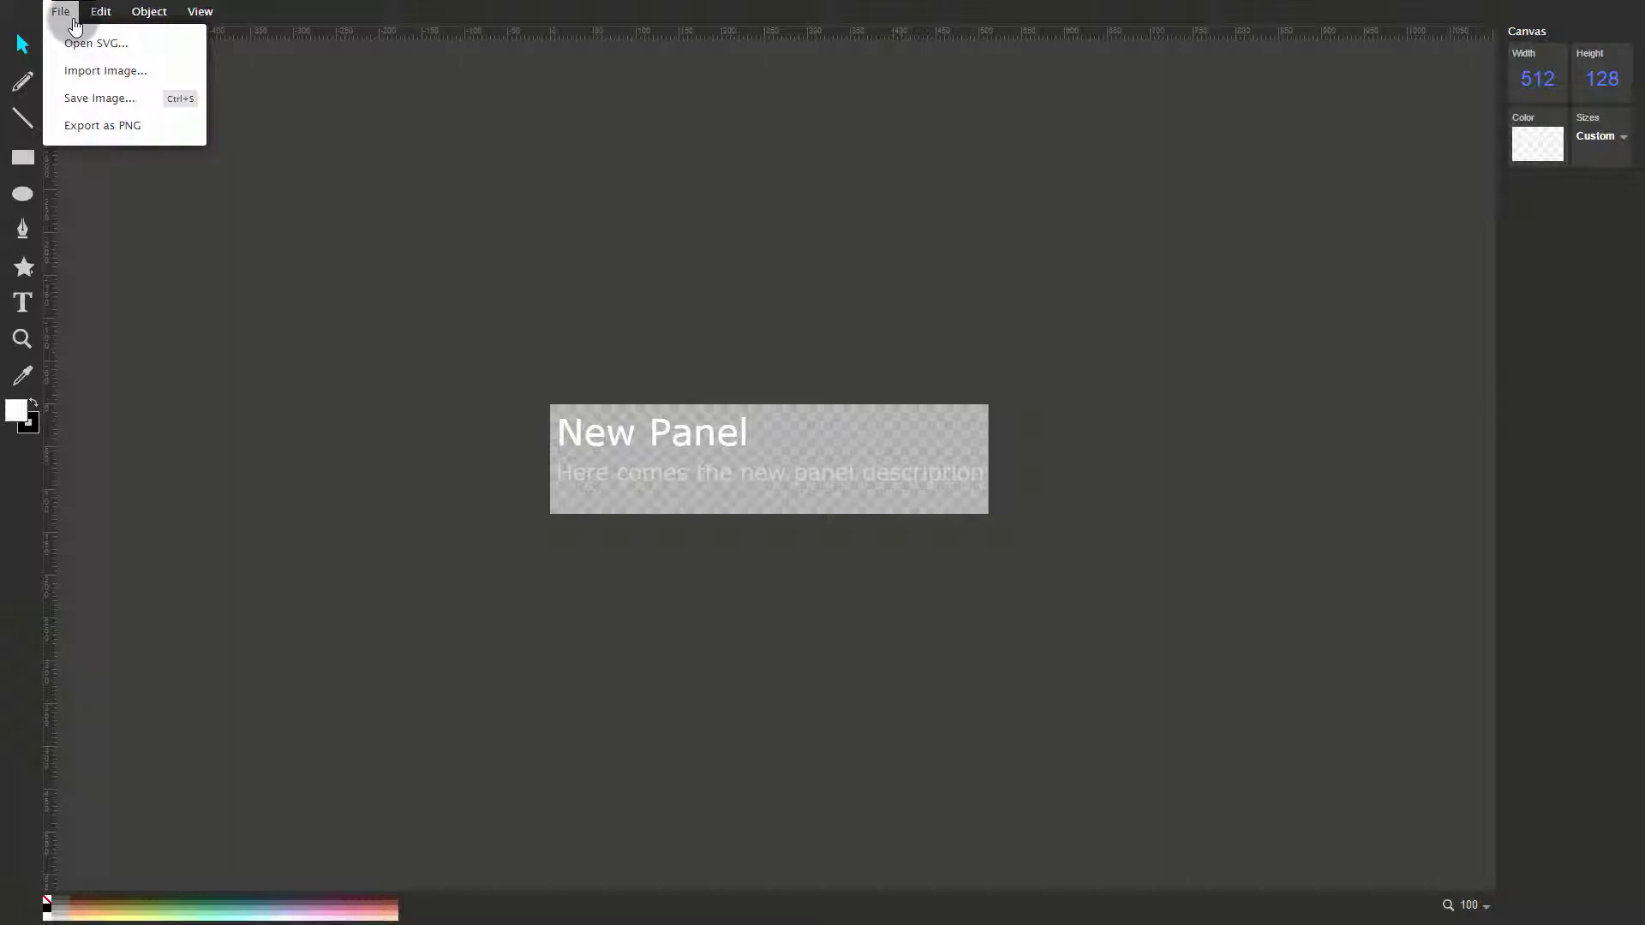
click(101, 12)
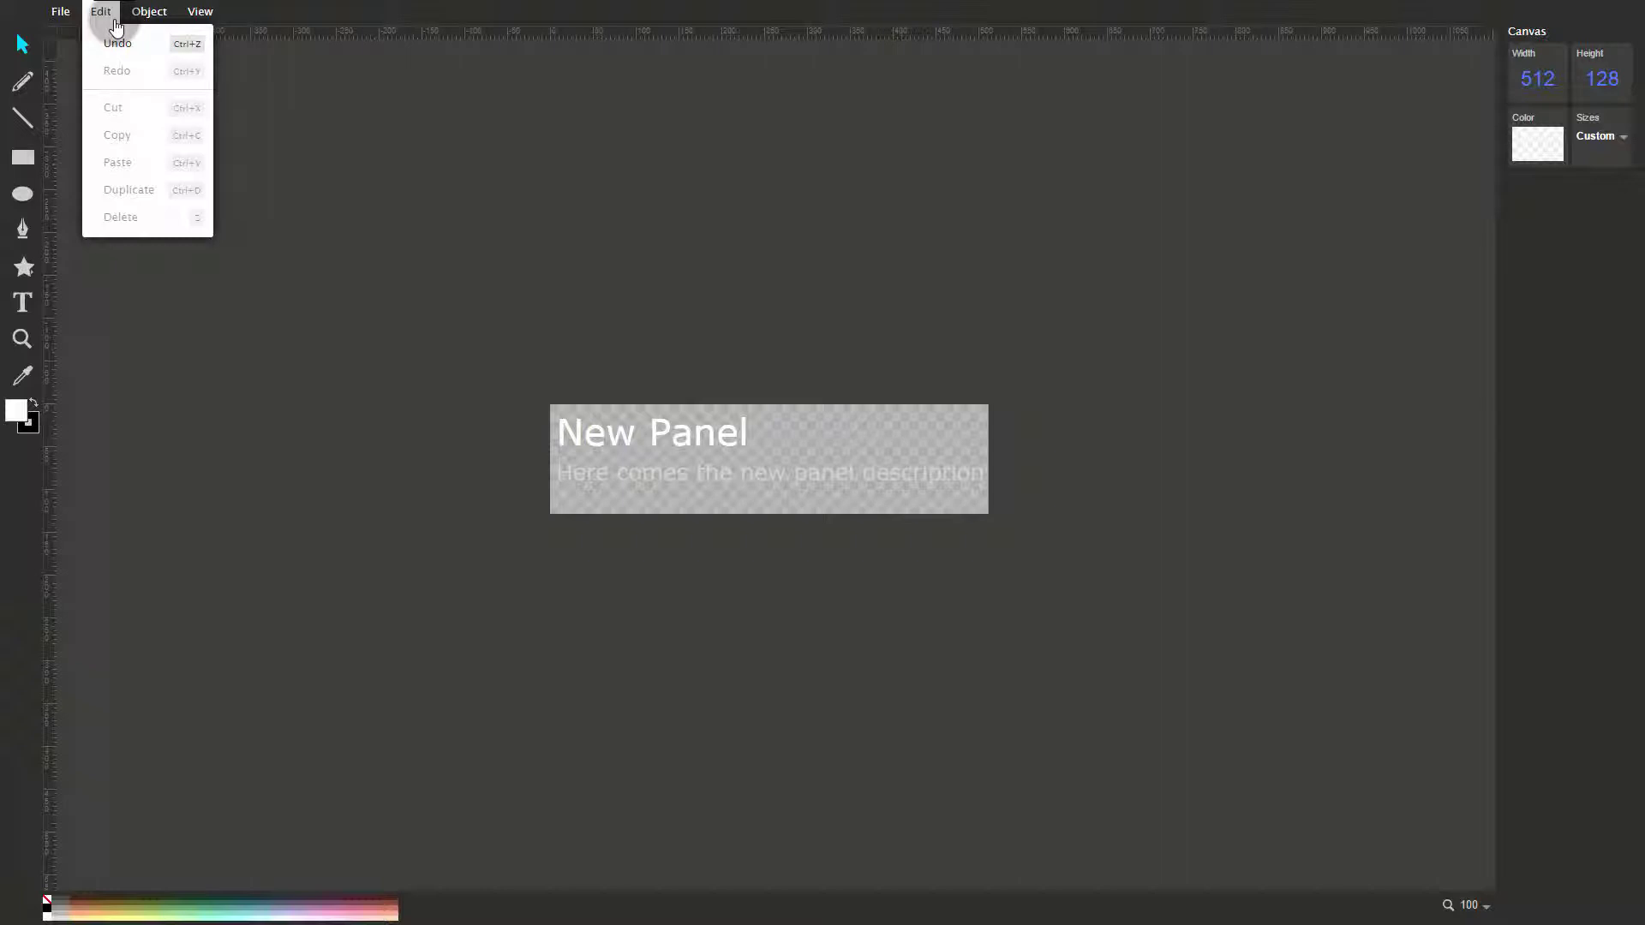
click(149, 12)
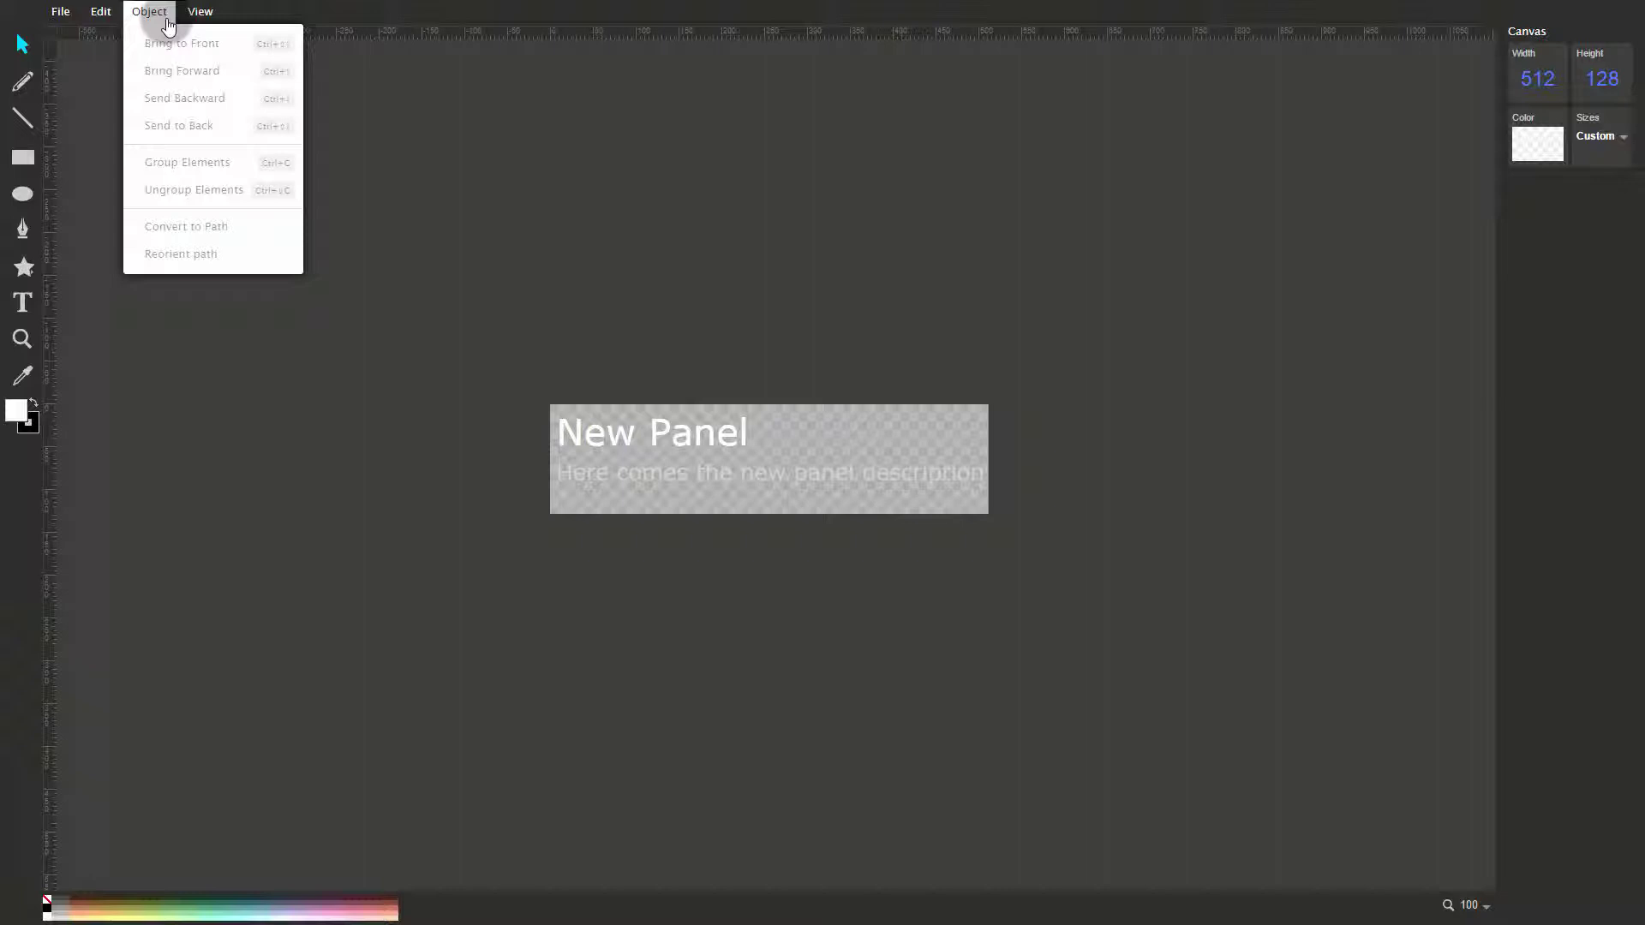
click(197, 14)
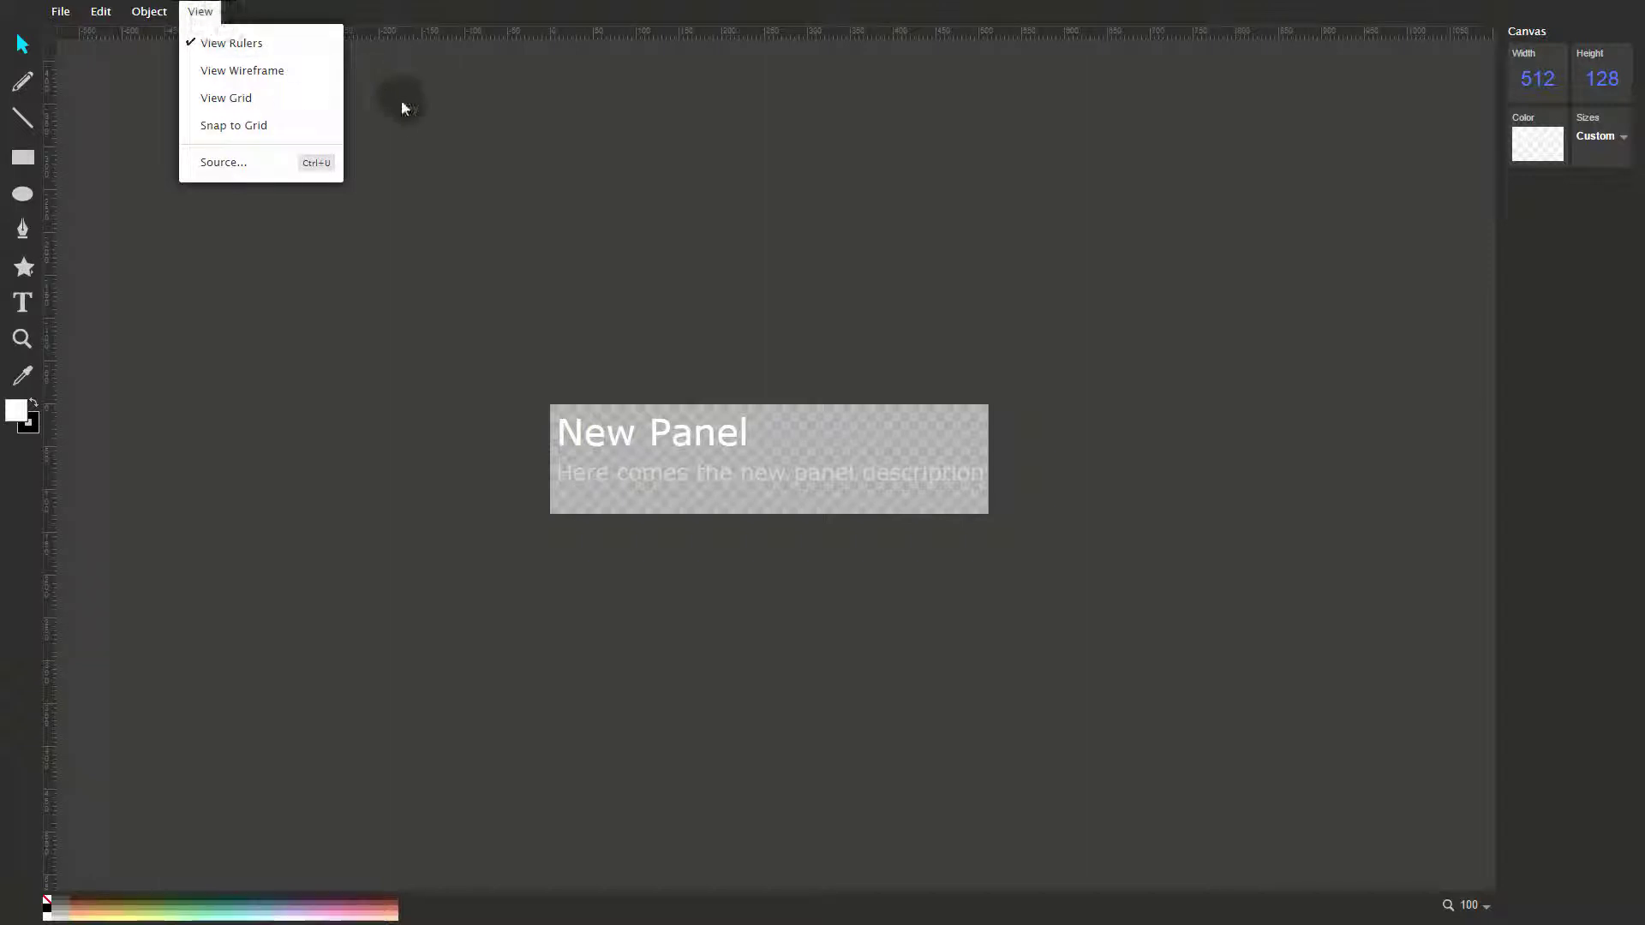
click(420, 124)
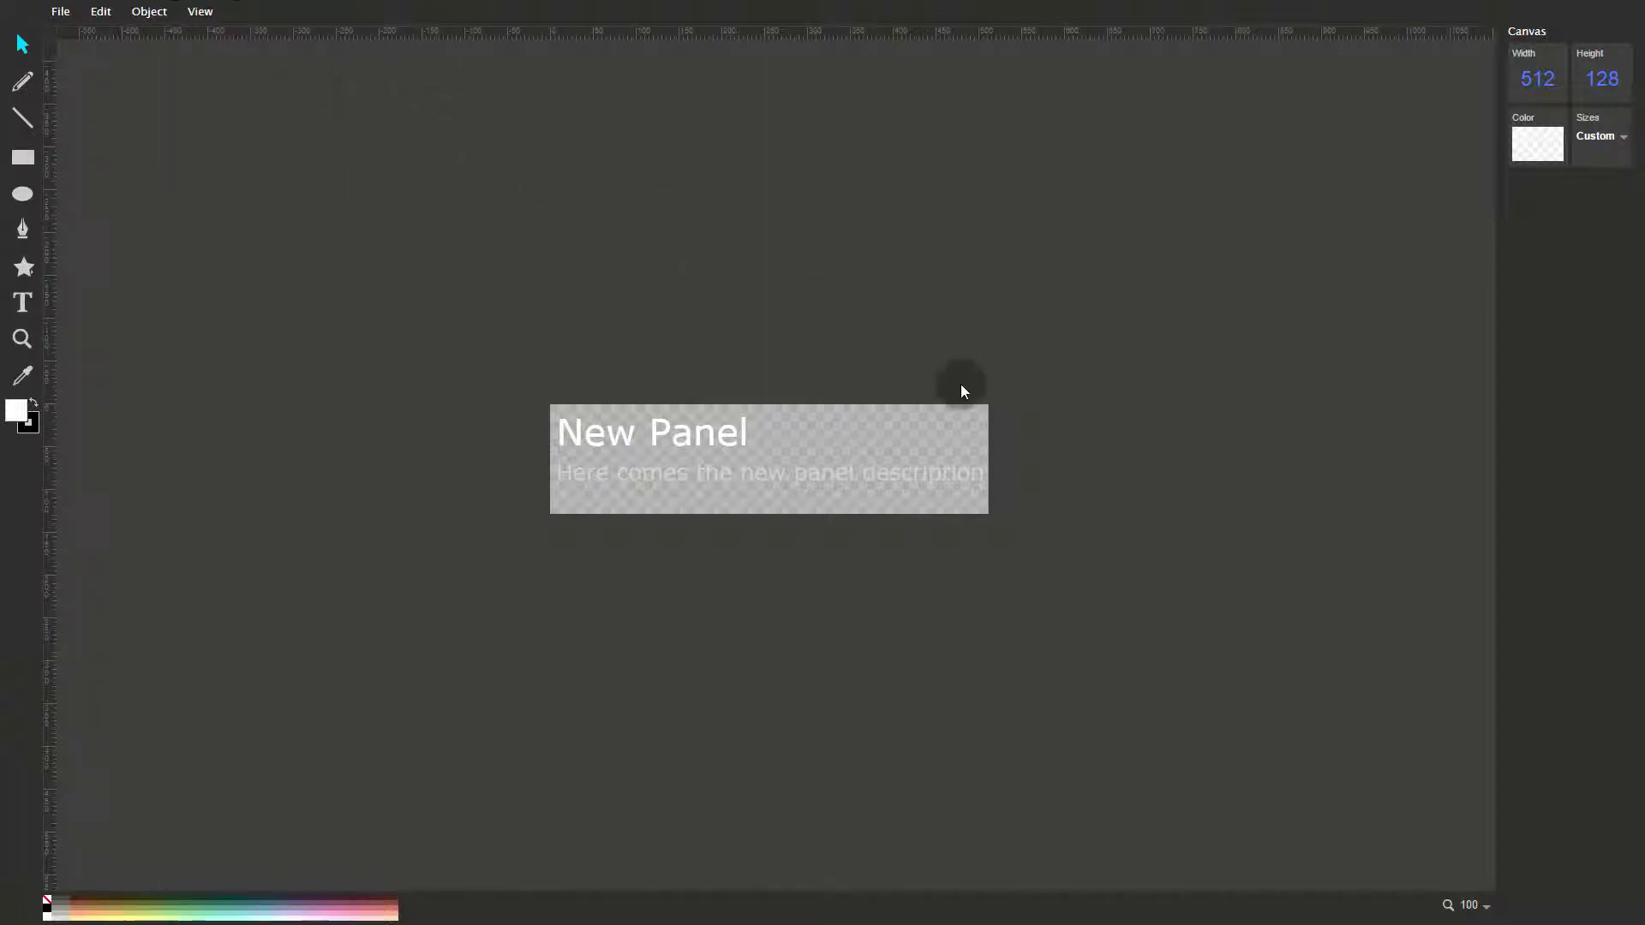
Extend the panel canvas to a height of 316
click(1472, 906)
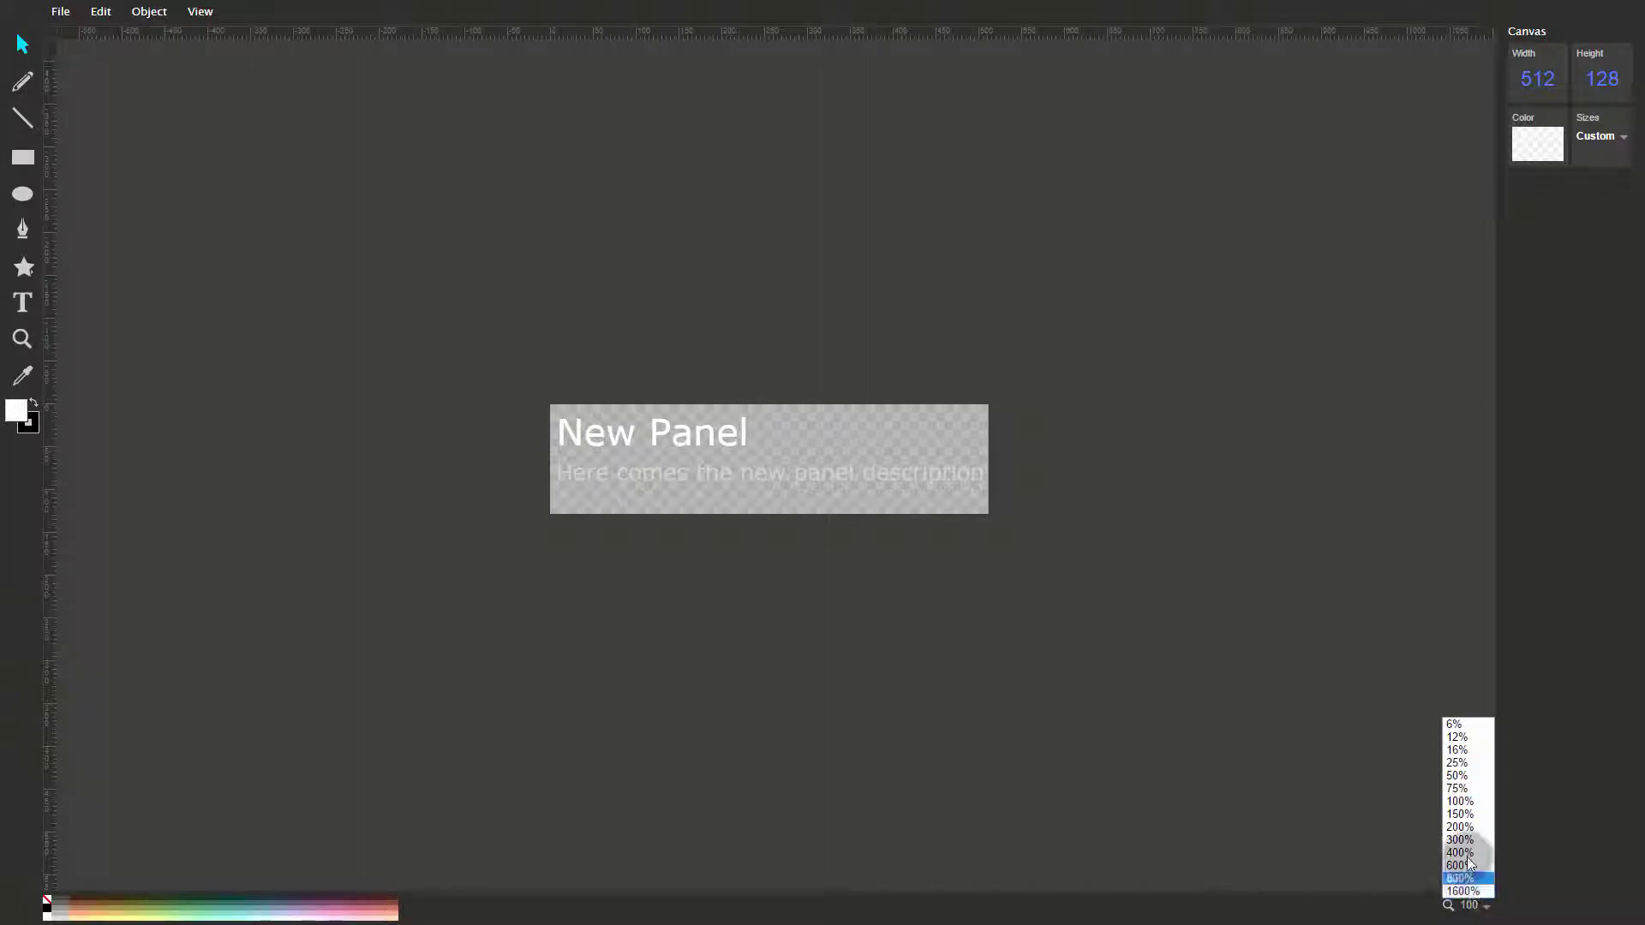
click(1466, 827)
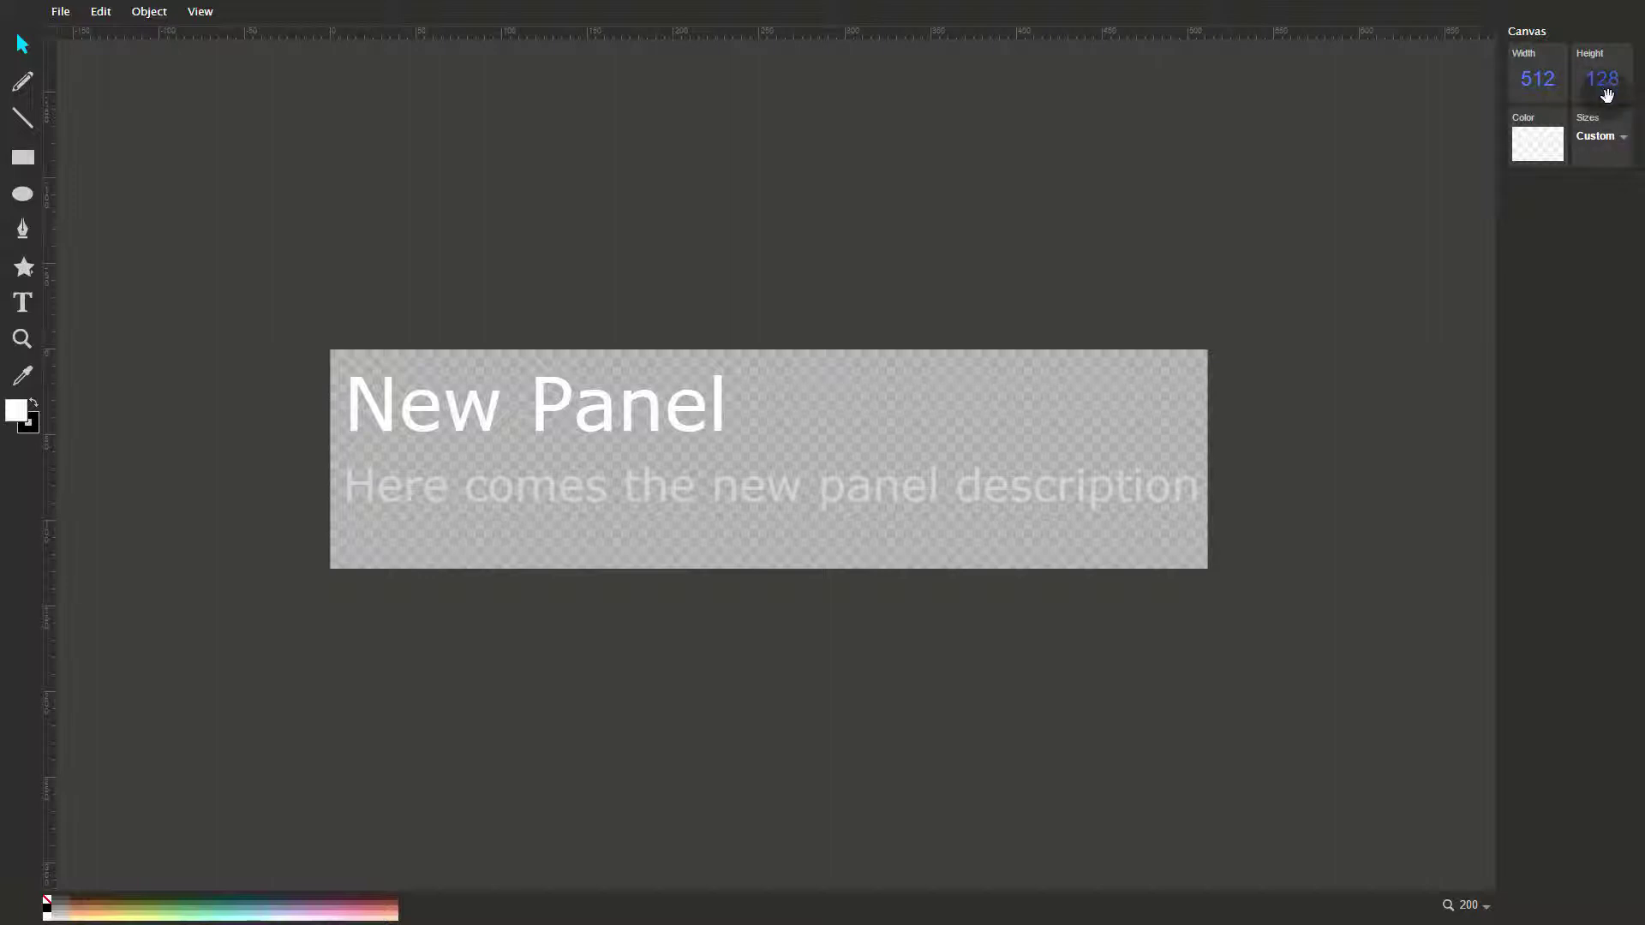
drag(1605, 99, 1610, 43)
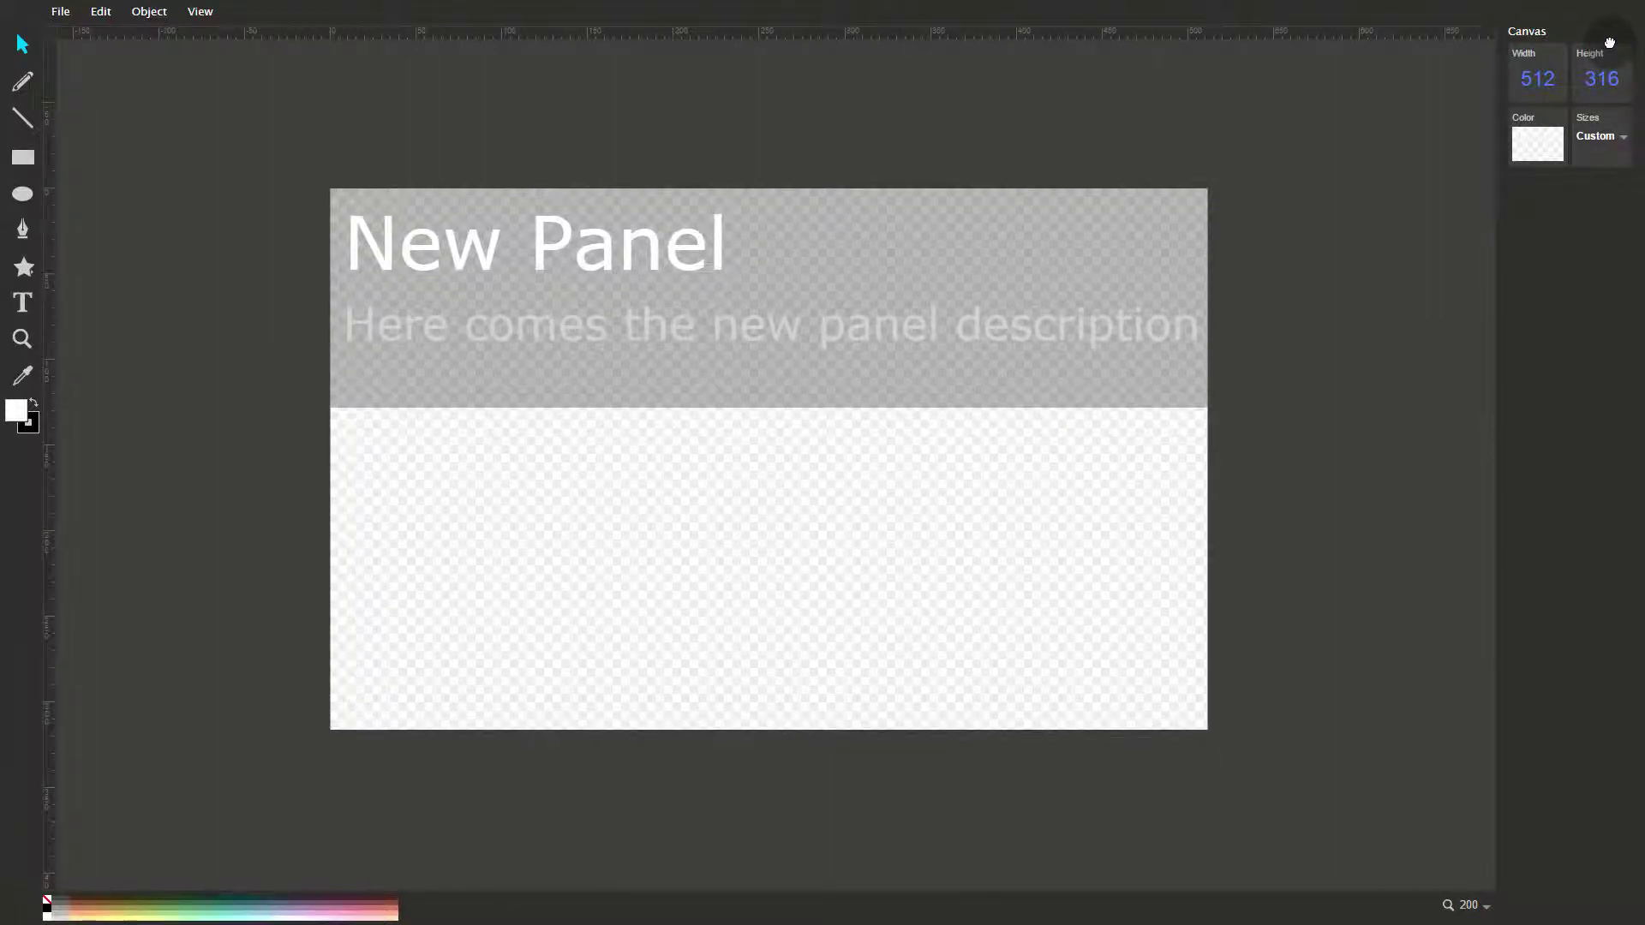
Set the canvas background to no color so it is transparent
click(1544, 148)
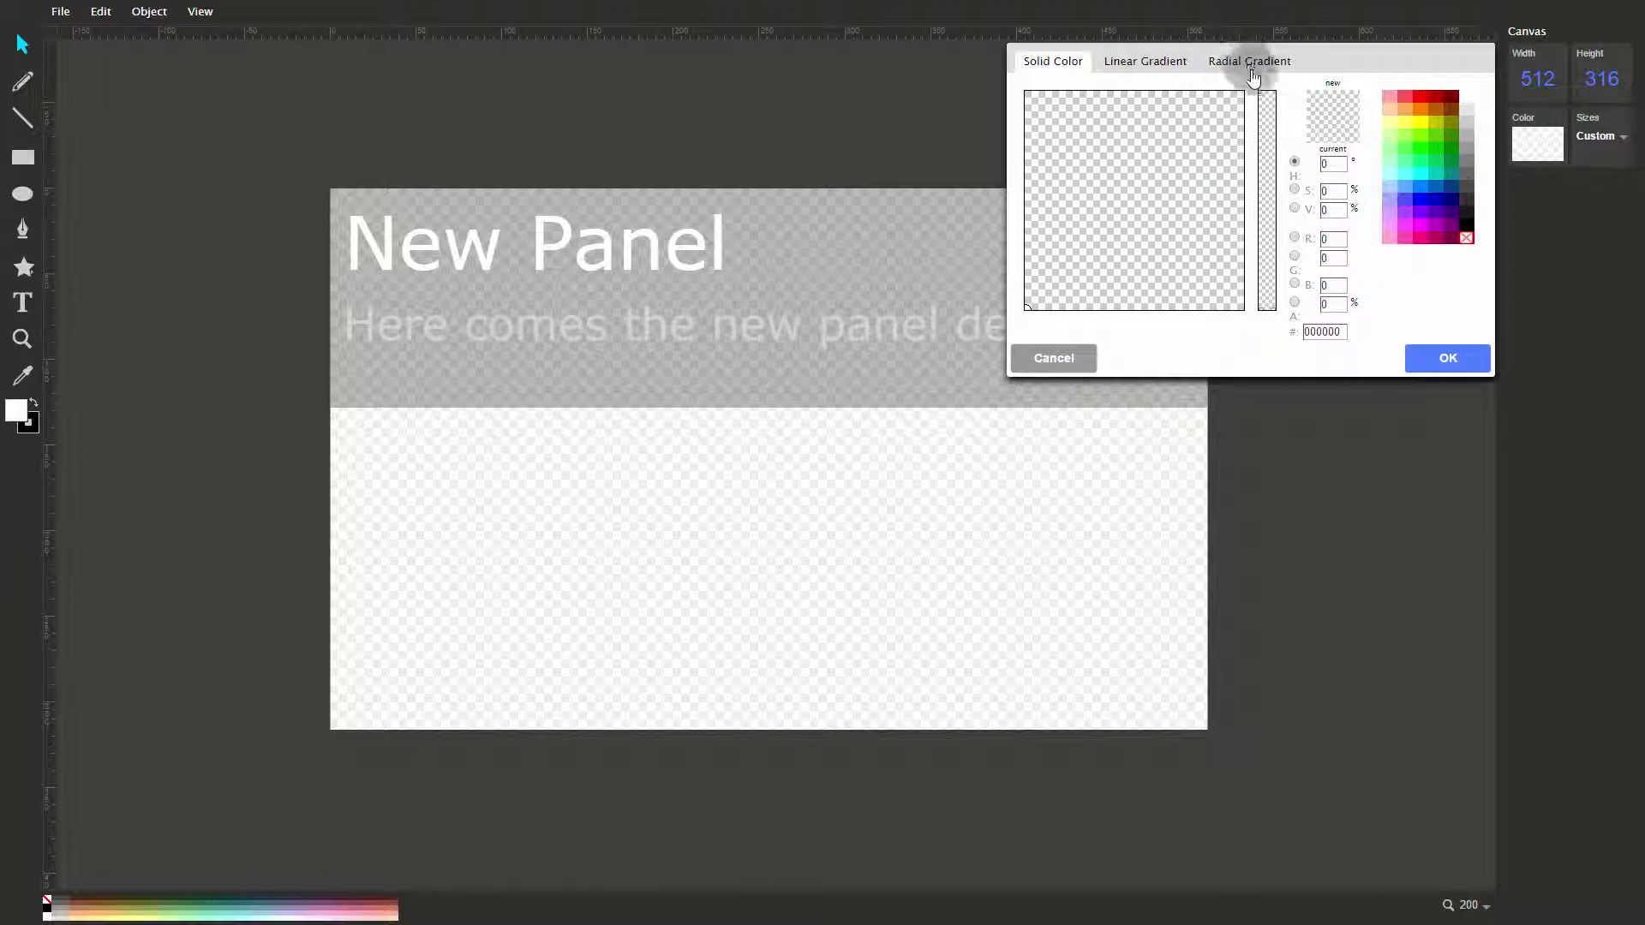
click(1466, 239)
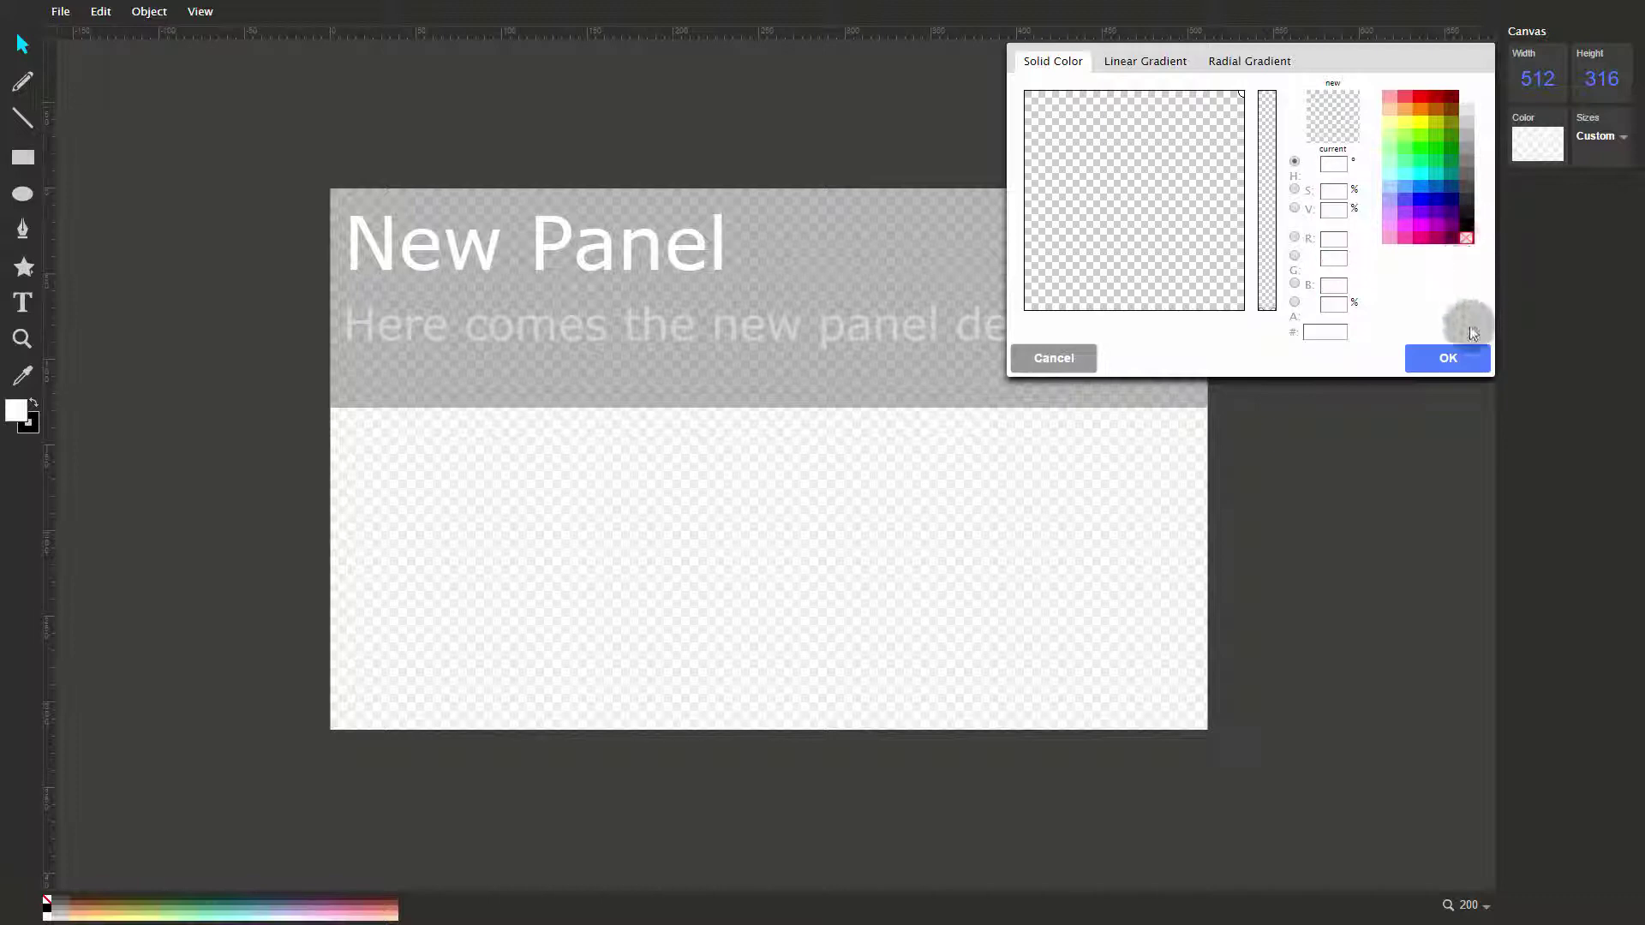
click(1463, 360)
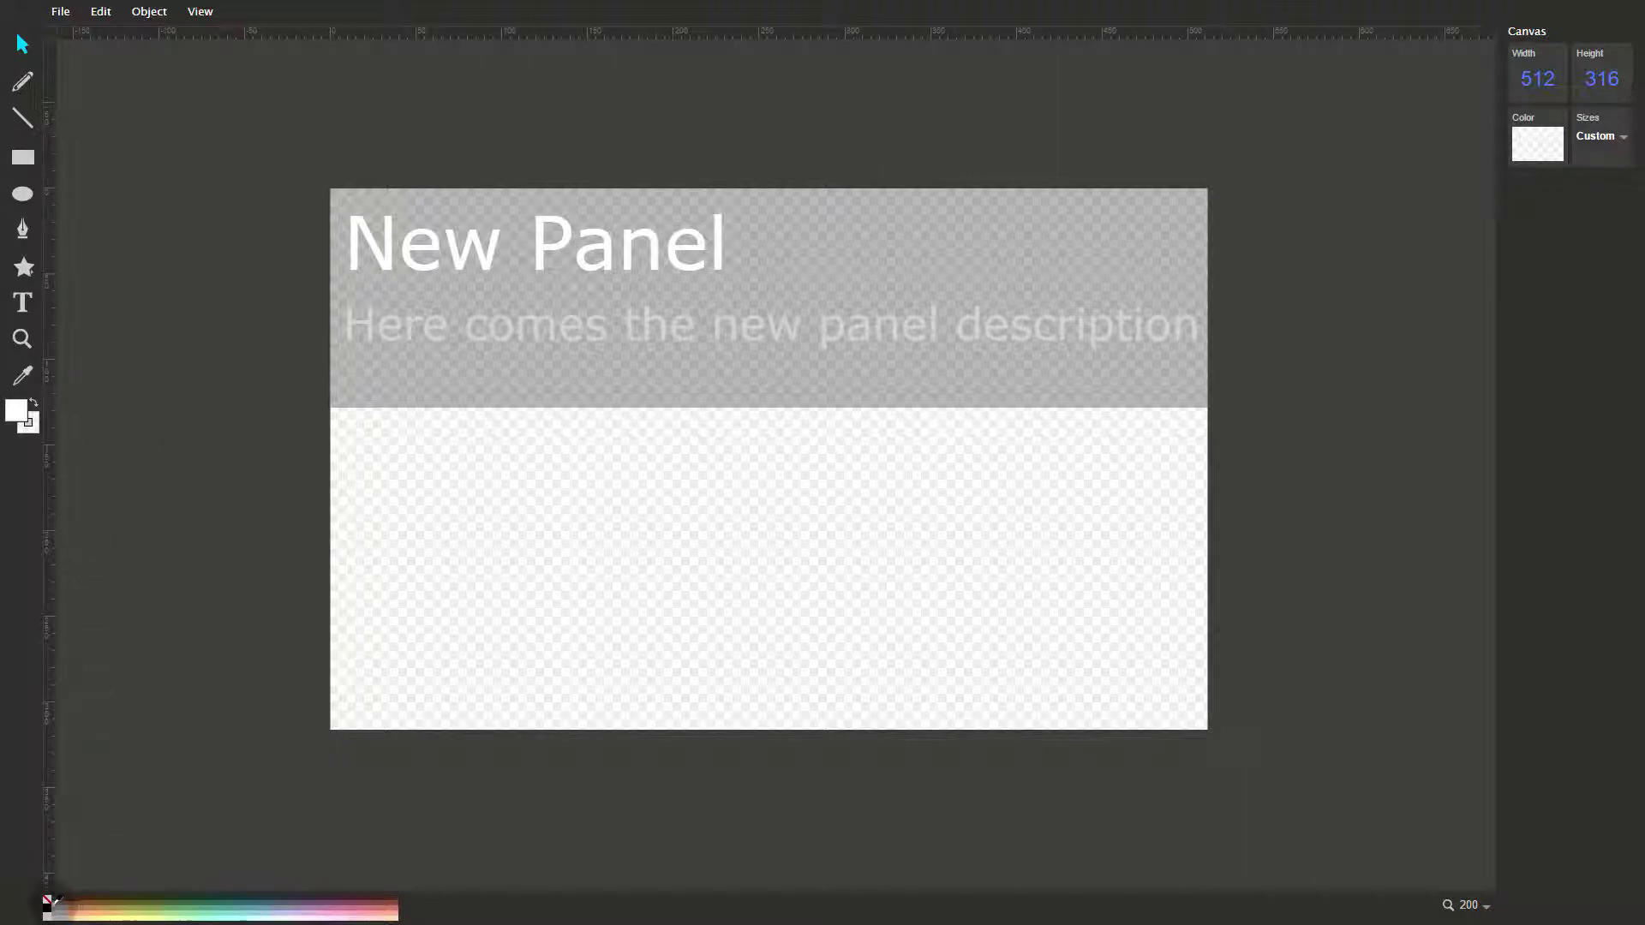
Sketch a freehand black loop with the Pencil tool at about X 78, Y 153 below the panel text and rotate it 60 degrees
click(48, 906)
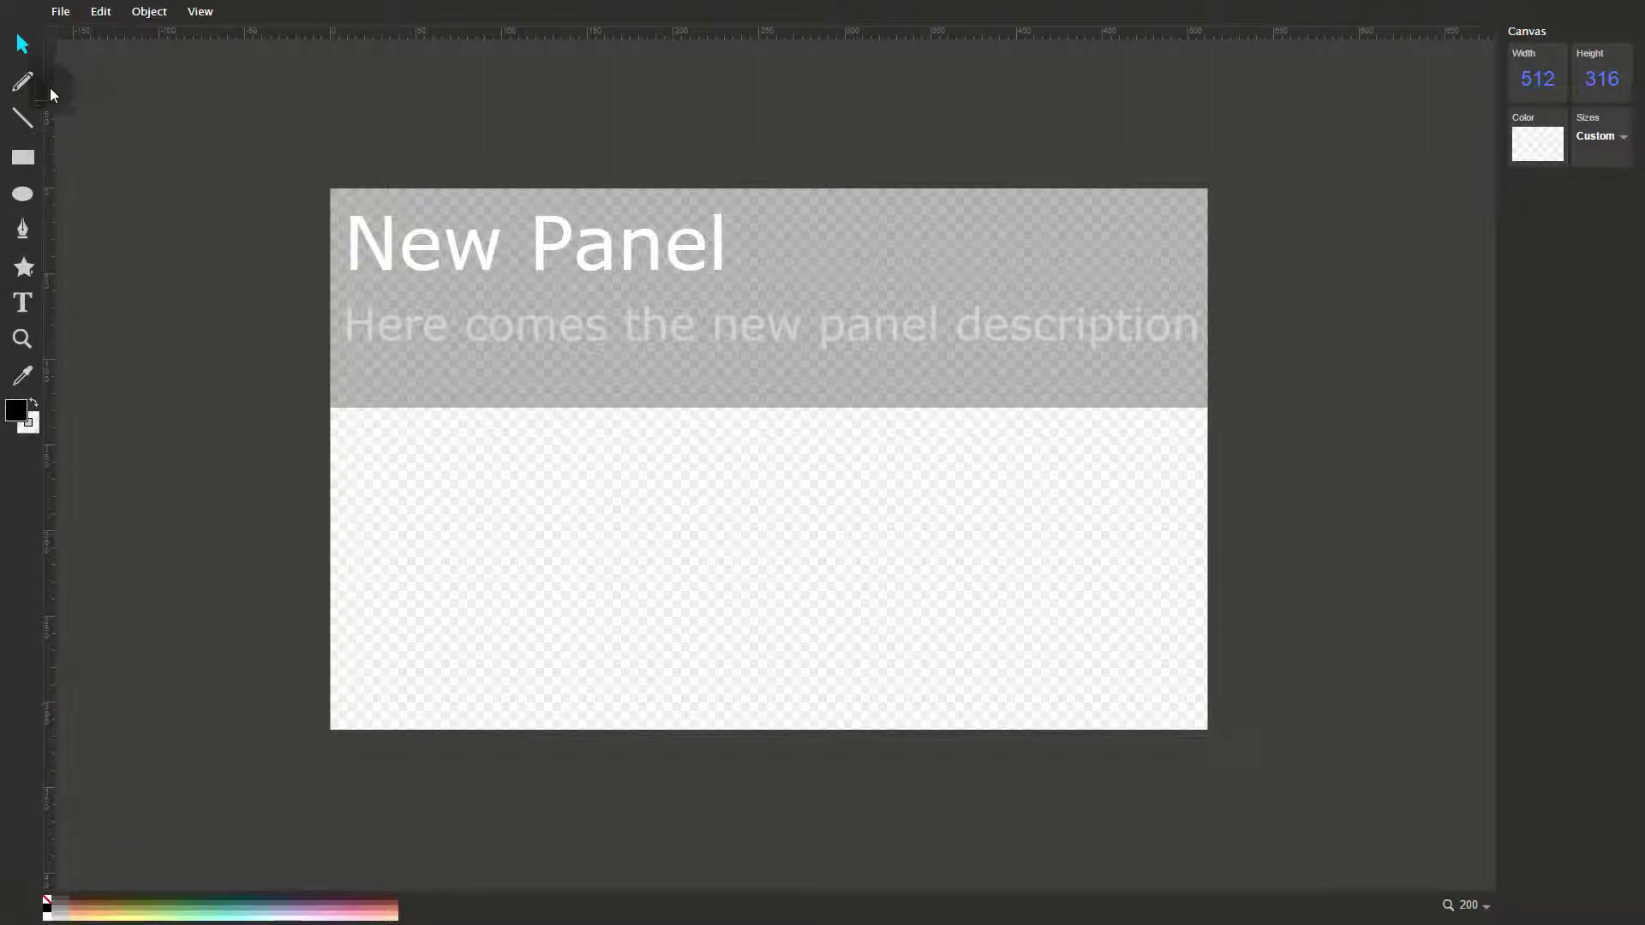
click(22, 81)
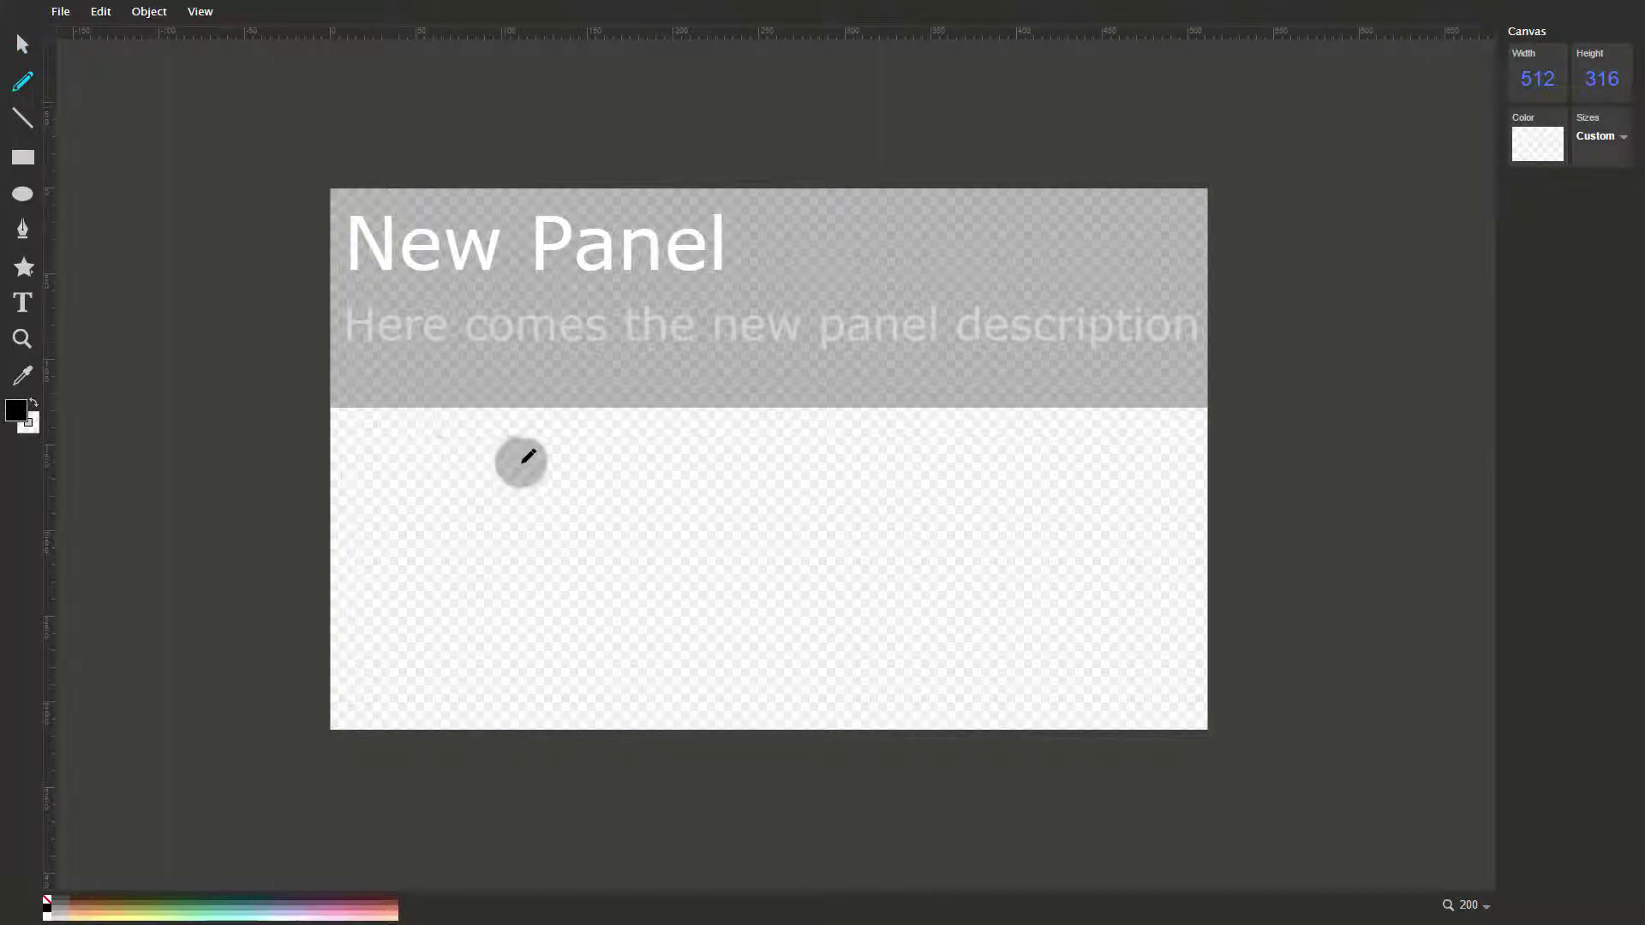
mouse_move(518, 460)
mouse_down()
mouse_move(480, 485)
mouse_move(638, 684)
mouse_move(697, 508)
mouse_move(473, 464)
mouse_up()
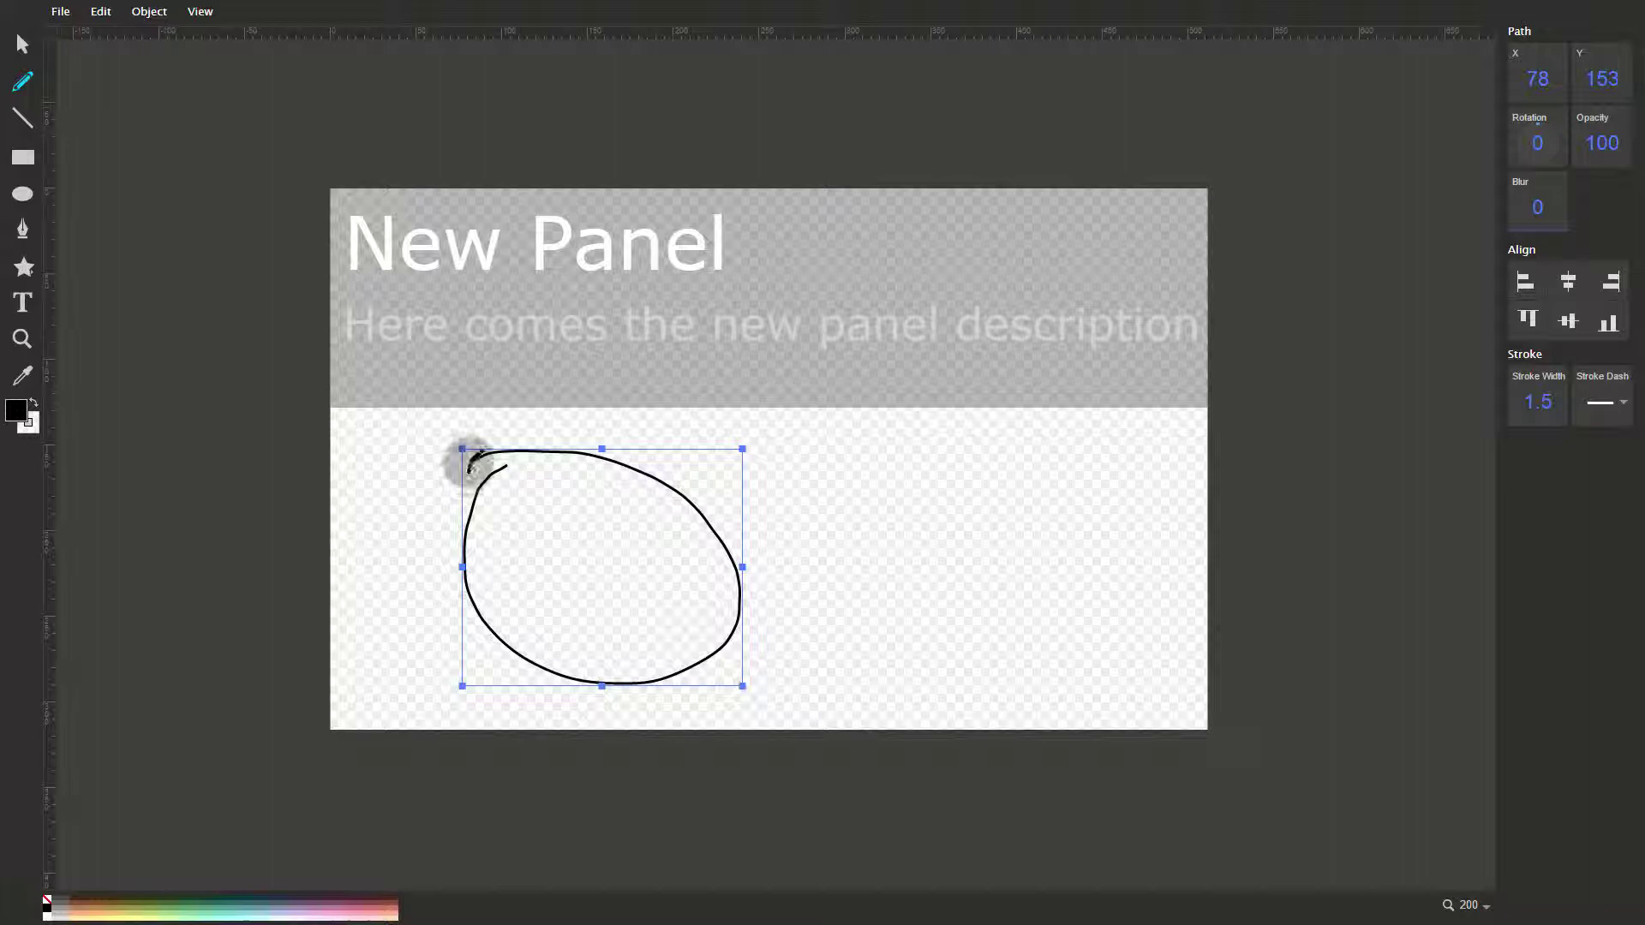
mouse_move(459, 446)
mouse_down()
mouse_move(532, 414)
mouse_move(525, 518)
mouse_move(445, 462)
mouse_move(671, 411)
mouse_up()
key(v)
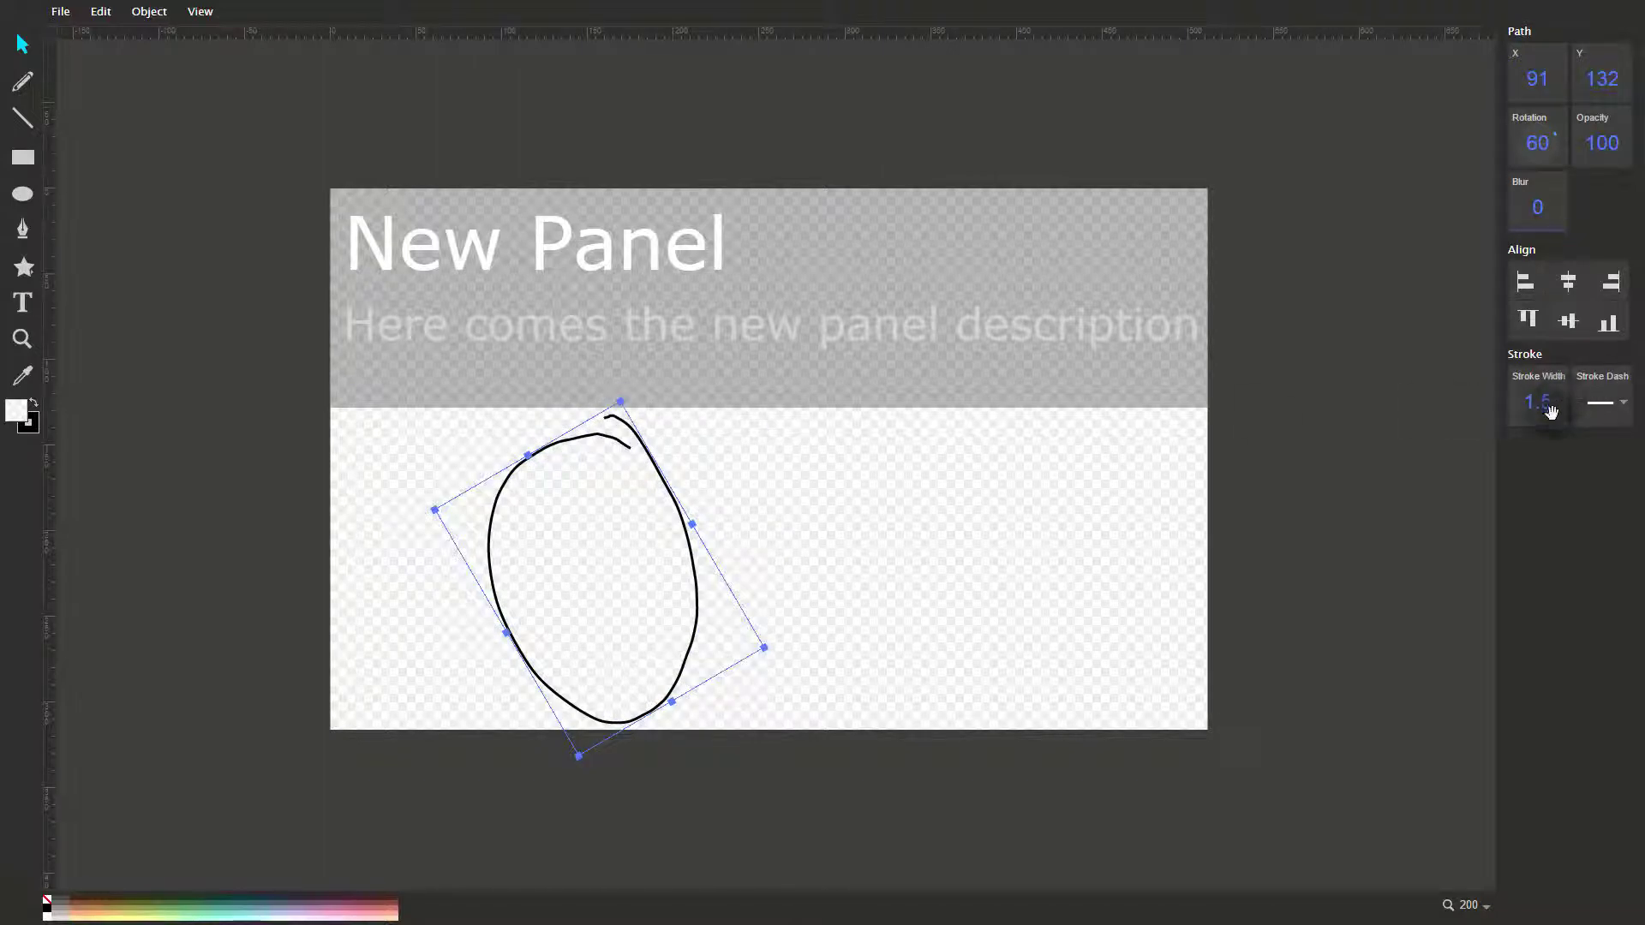
Give the freehand loop a dotted stroke, an opacity of 41 and a blur of 0.4
mouse_move(1550, 412)
mouse_down()
mouse_move(1551, 377)
mouse_move(1550, 420)
mouse_up()
click(1607, 415)
click(1595, 446)
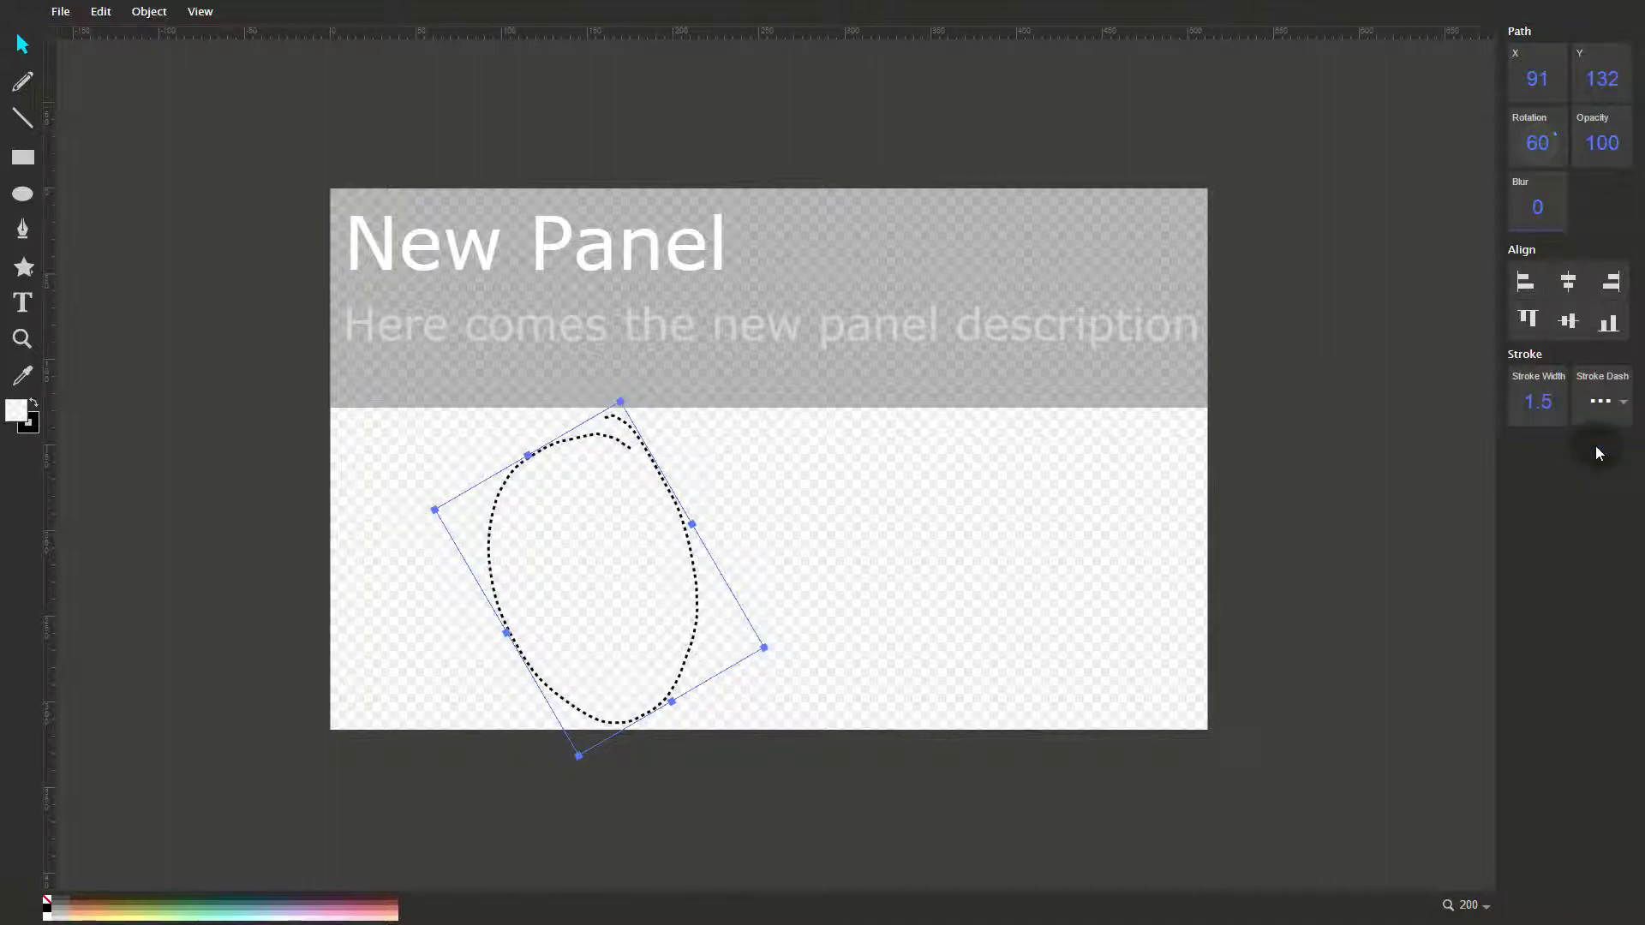
drag(1599, 139, 1534, 219)
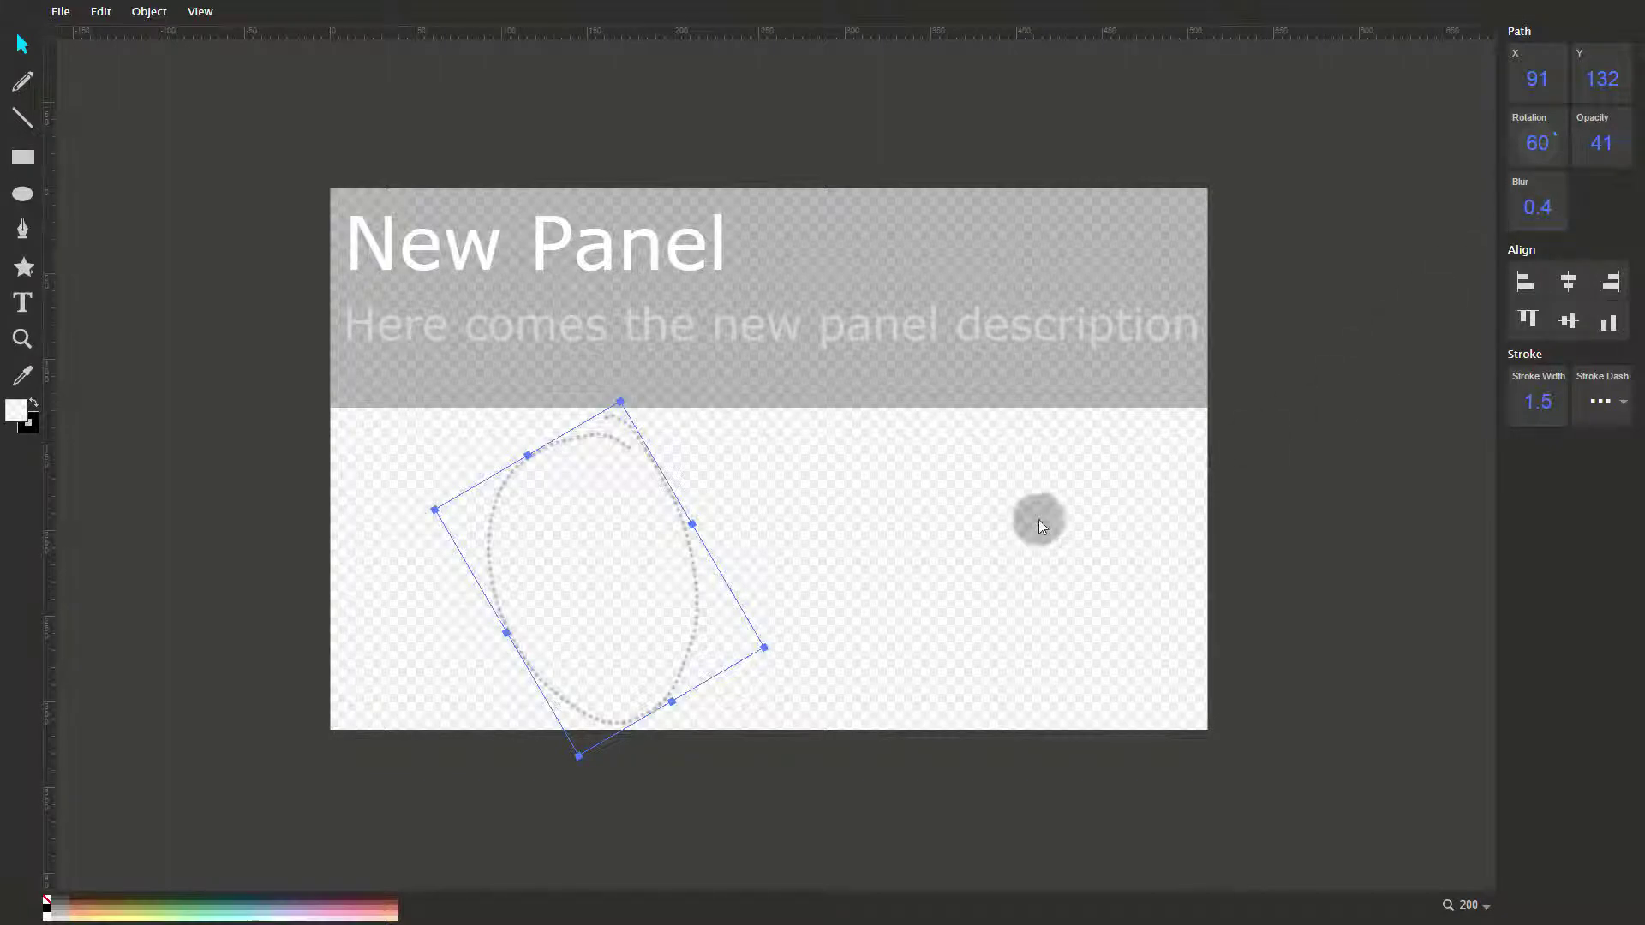
Delete the freehand loop from the canvas
right_click(565, 546)
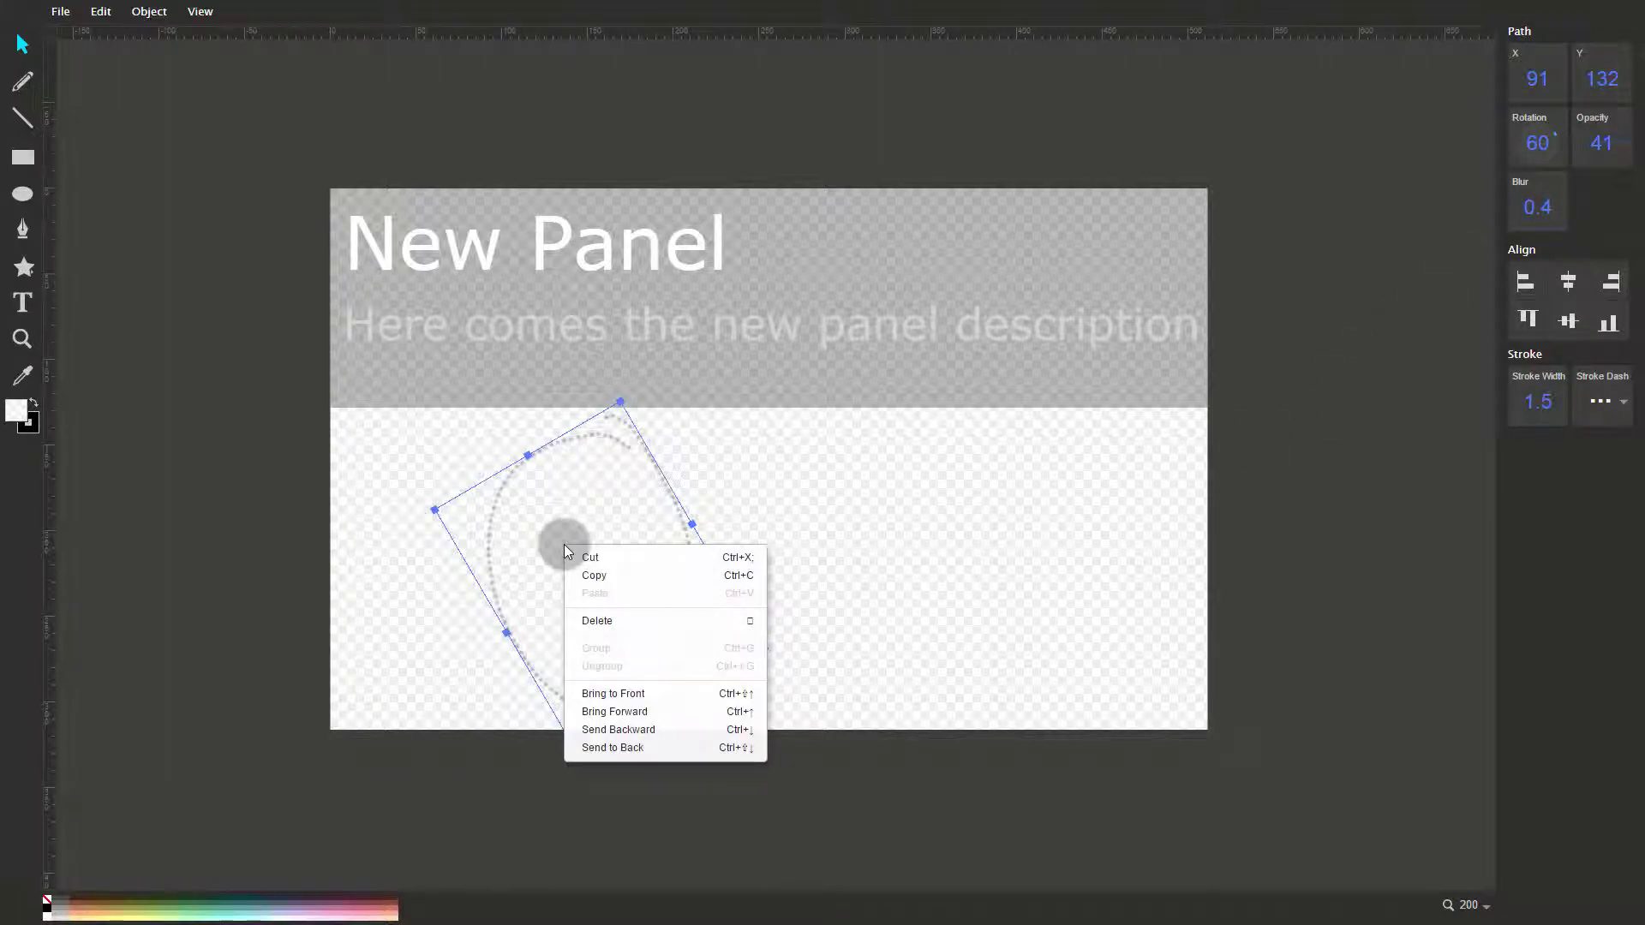
click(609, 620)
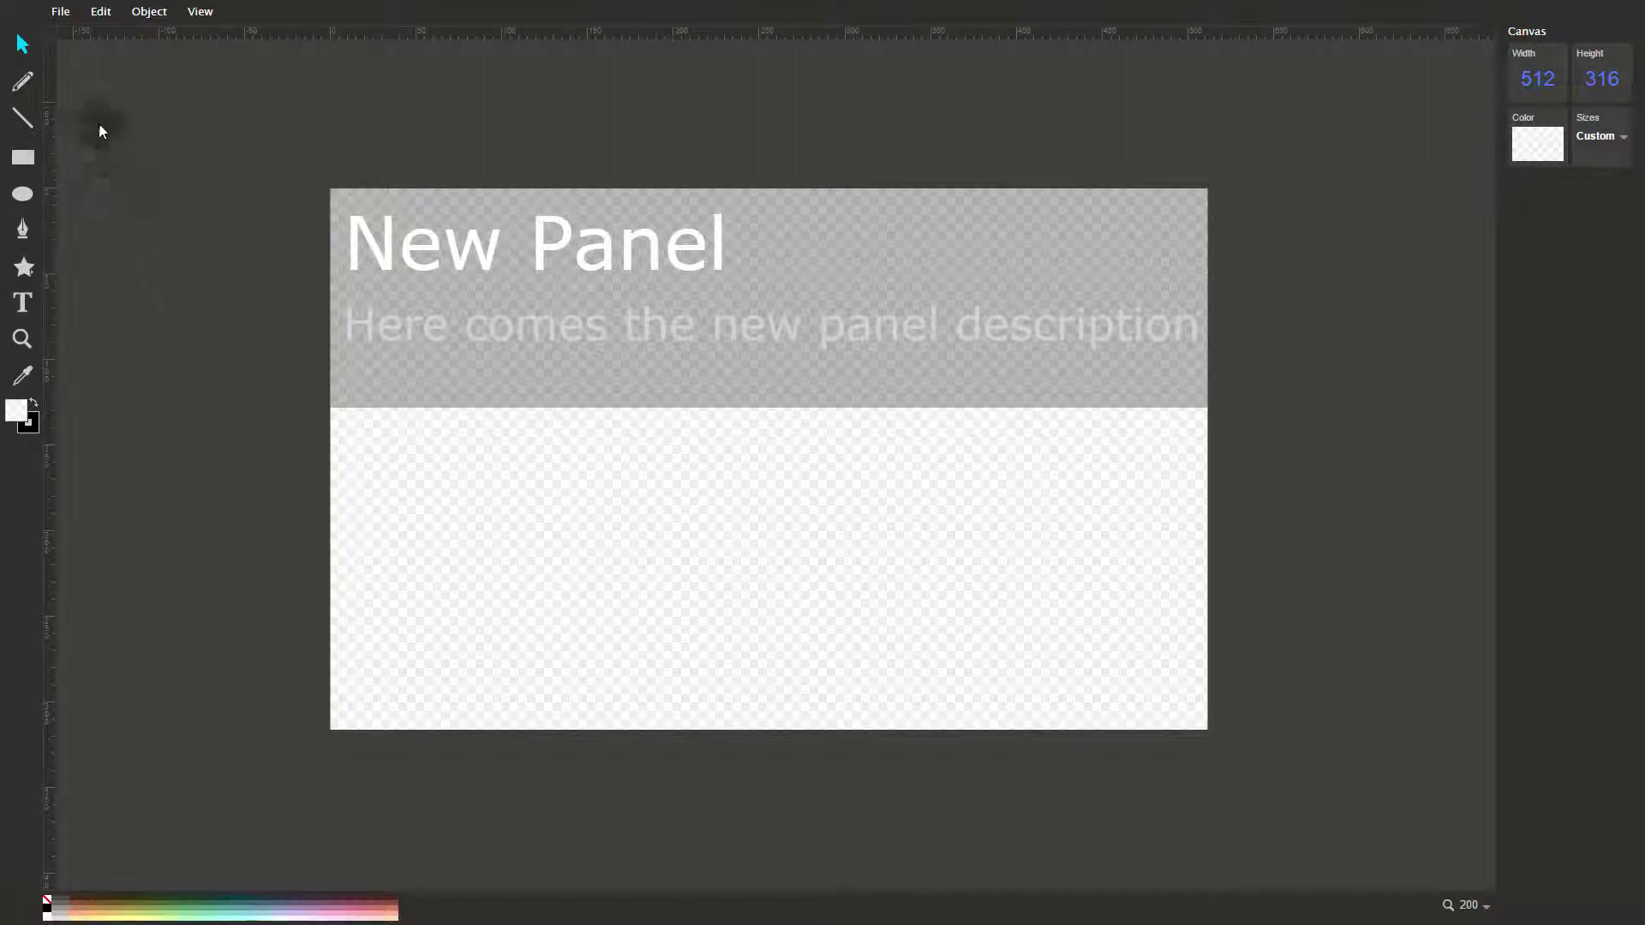
Try out the Line tool with a roughly horizontal line in the empty lower canvas area, and undo it
click(26, 126)
drag(387, 501, 624, 497)
key(ctrl+z)
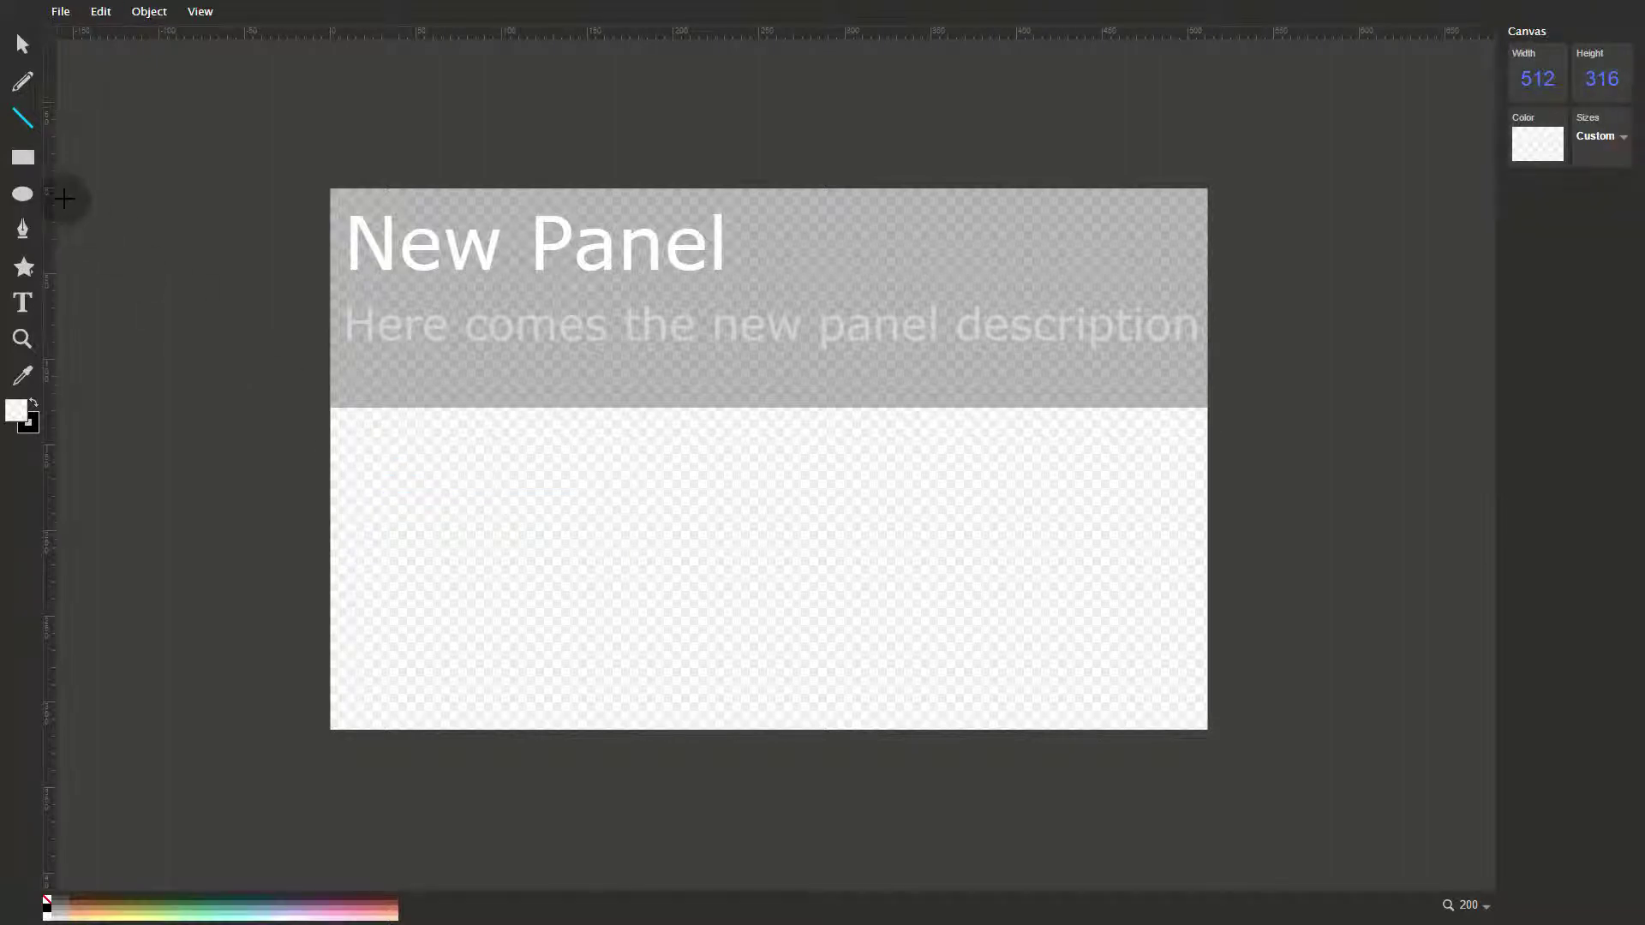
Try out the Rectangle tool with a rectangle about 86 by 133 in the empty lower canvas area, and undo it
click(23, 157)
drag(385, 443, 527, 669)
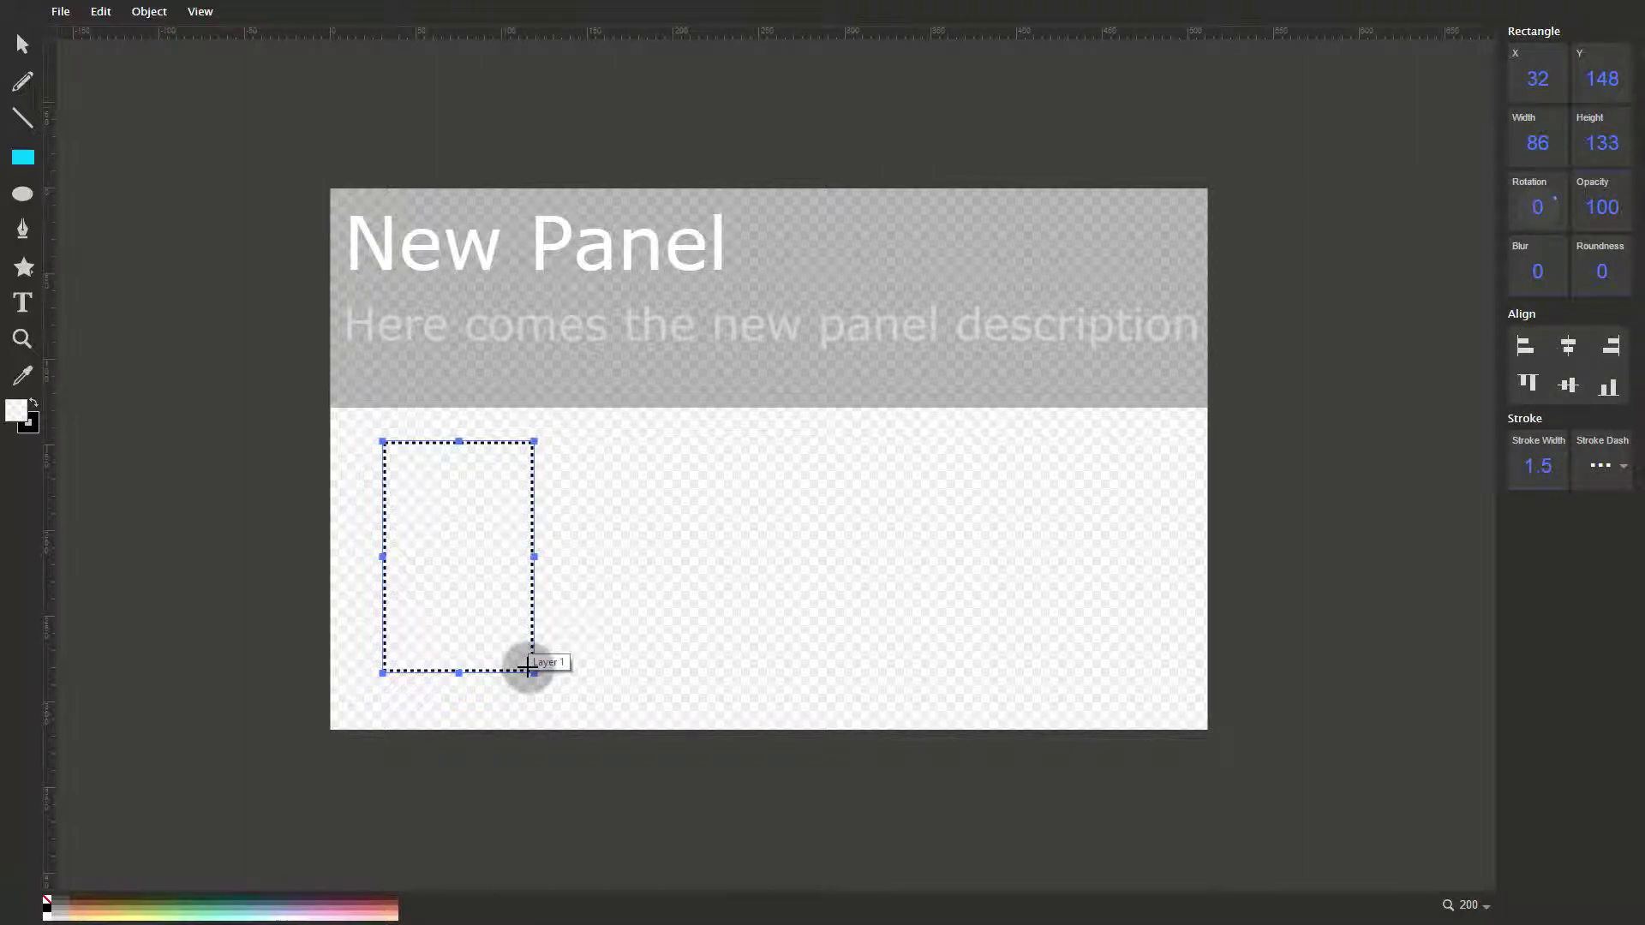
click(526, 666)
Try out the Ellipse tool with an ellipse of about 41 by 61 radius and a circle of about 30 radius, and undo both
click(23, 194)
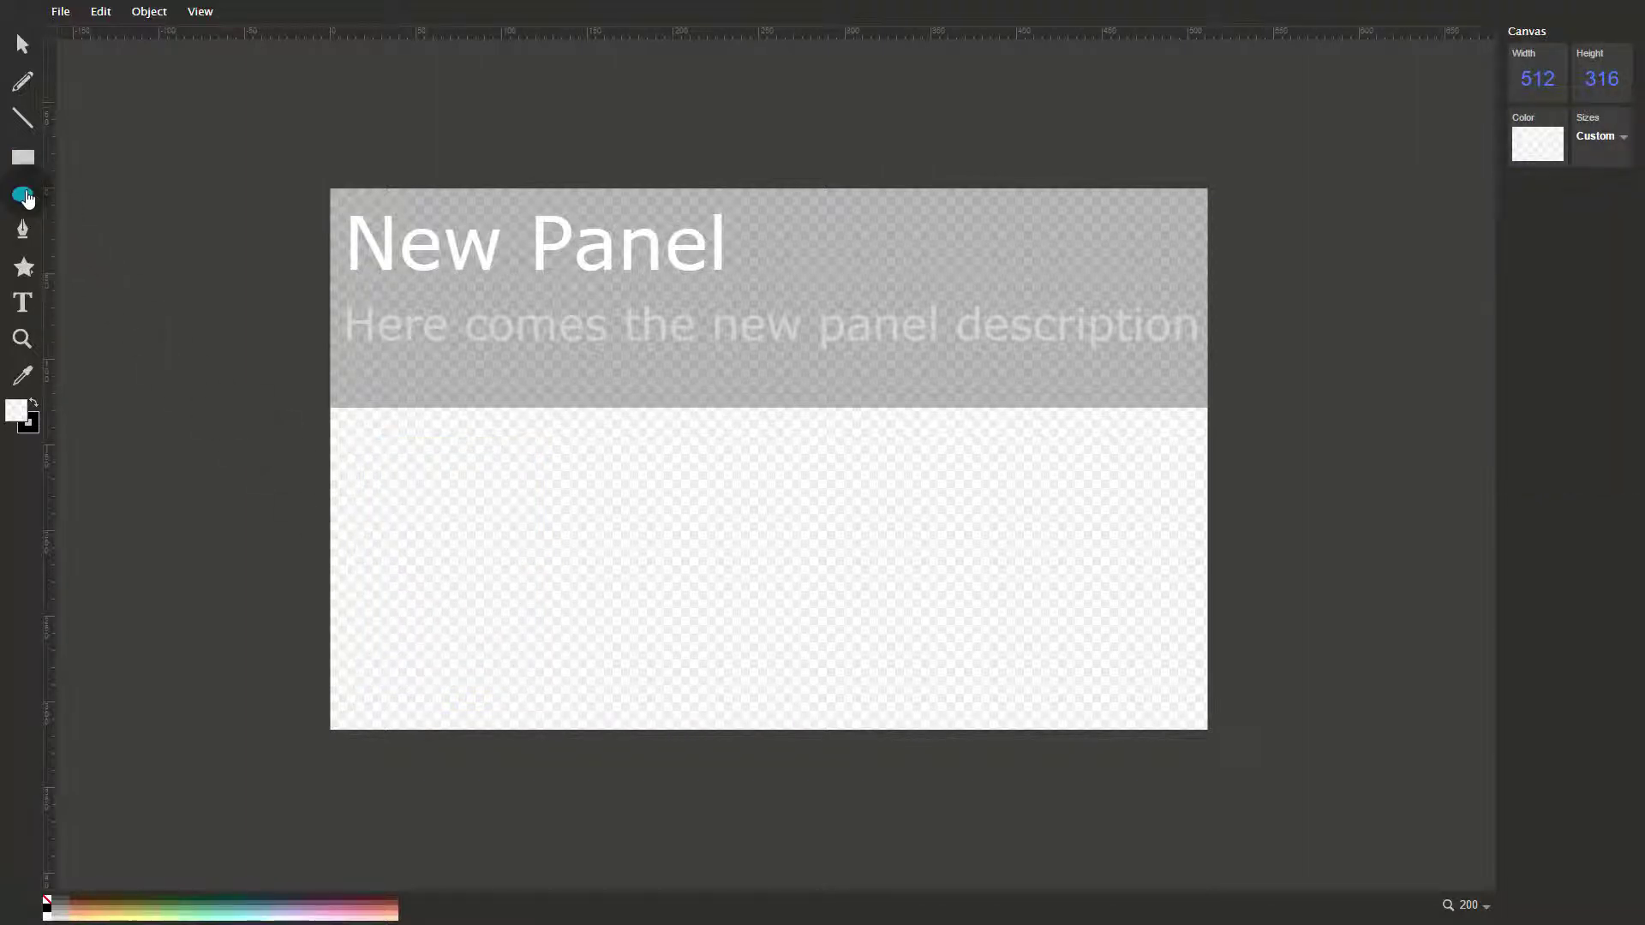
drag(394, 443, 539, 656)
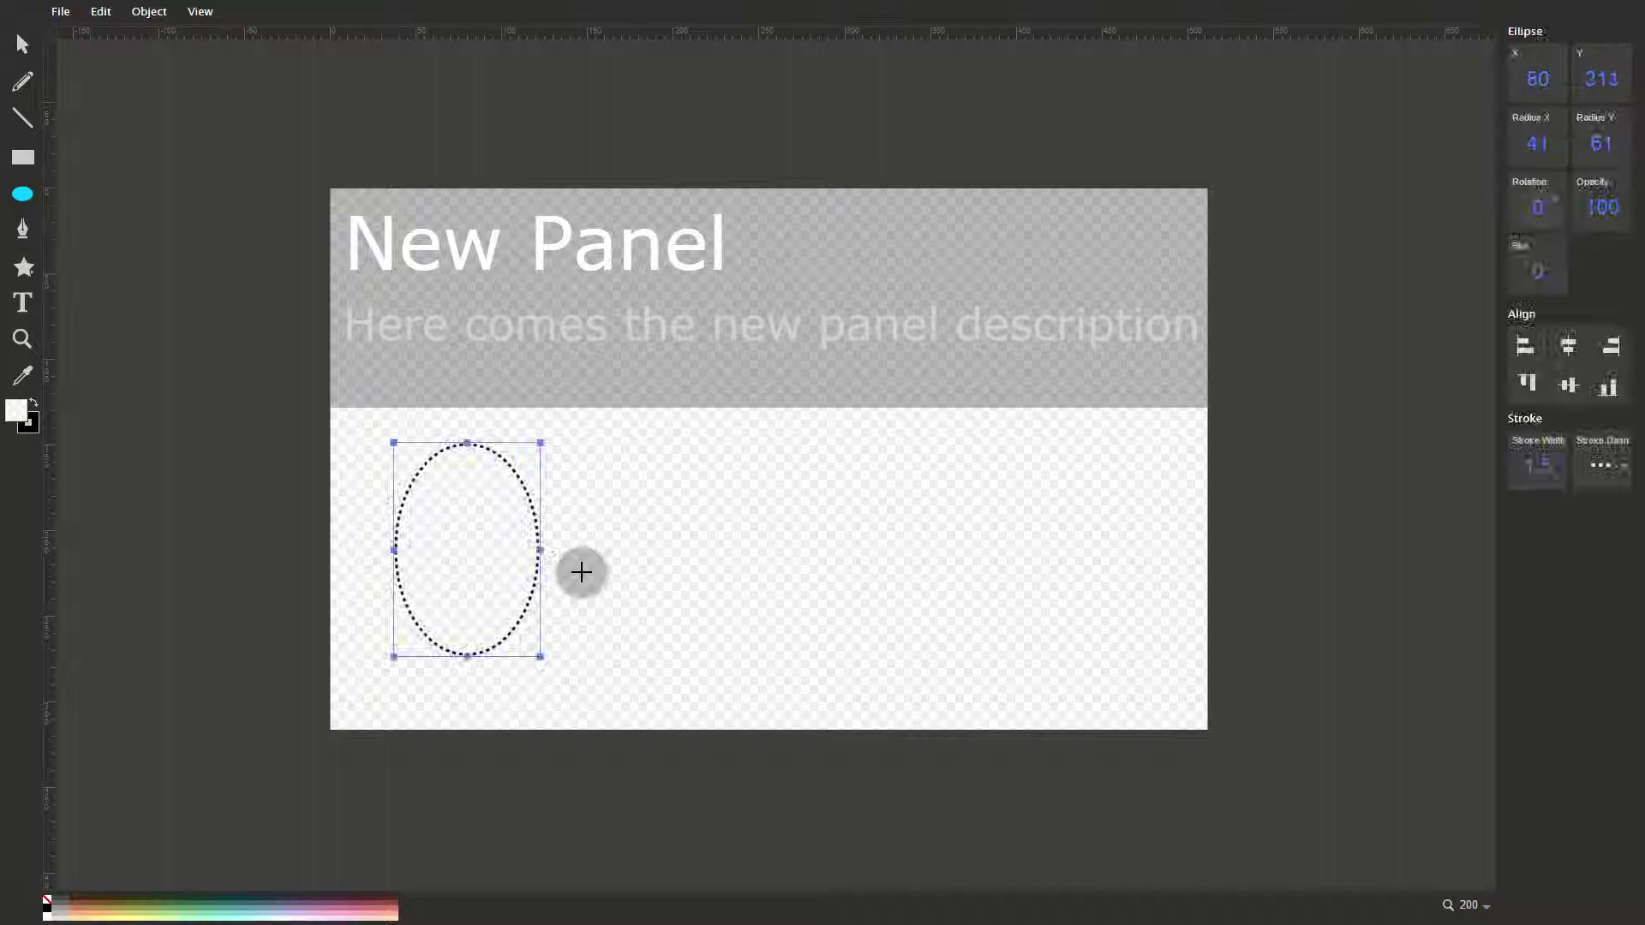
drag(583, 443, 692, 551)
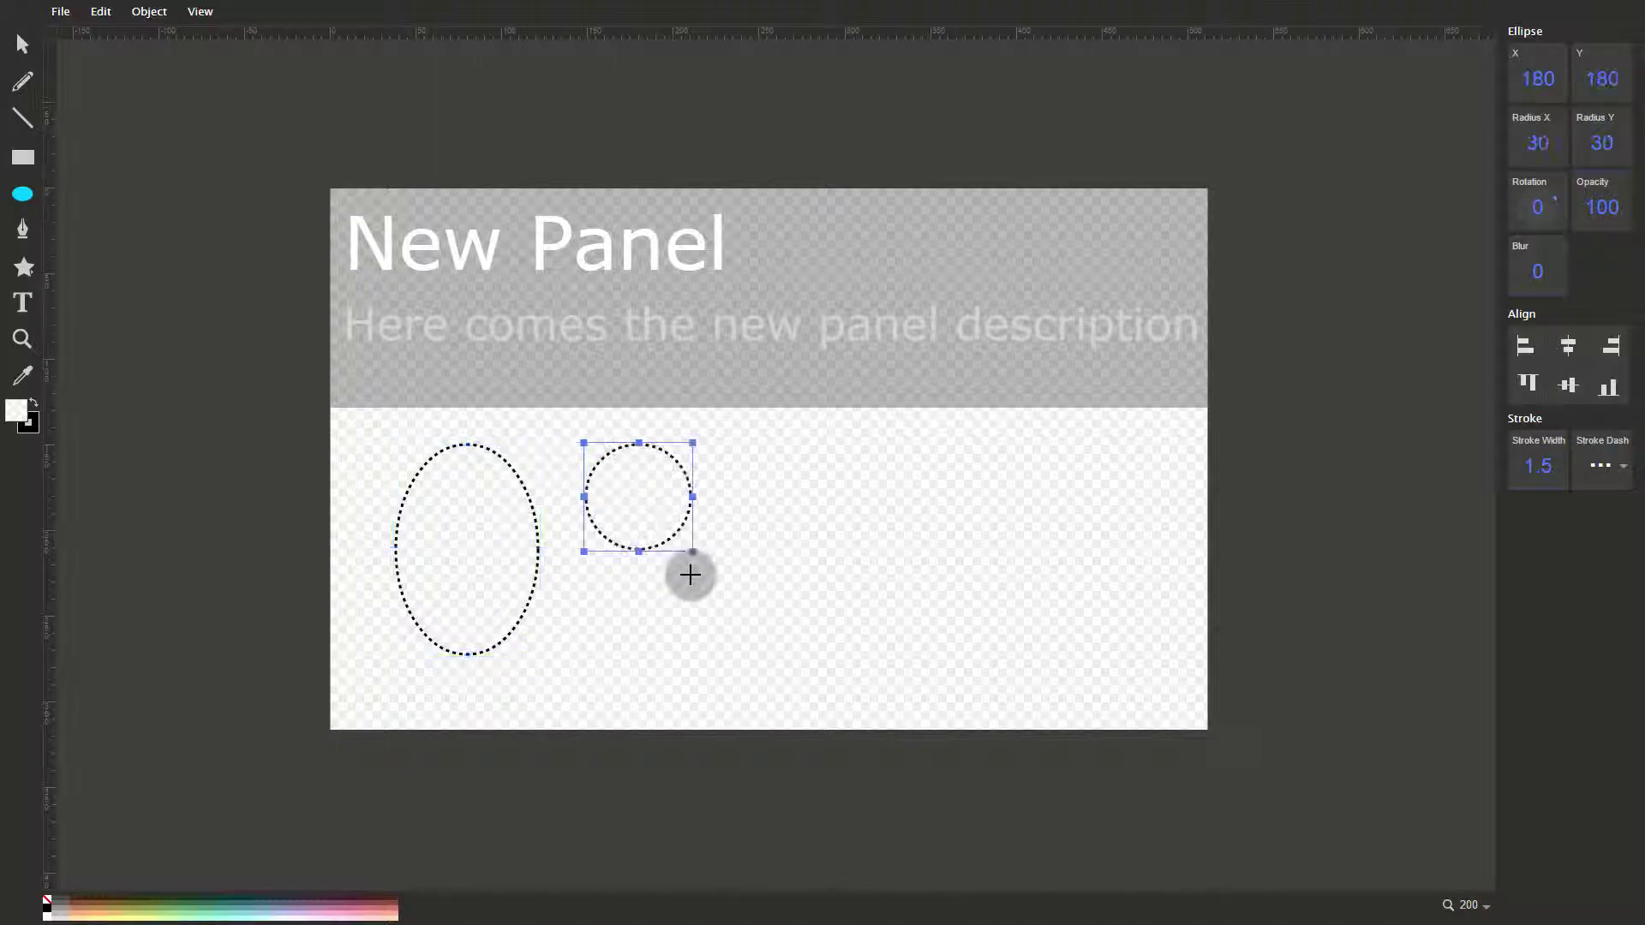
key(ctrl+z)
key(ctrl+z)
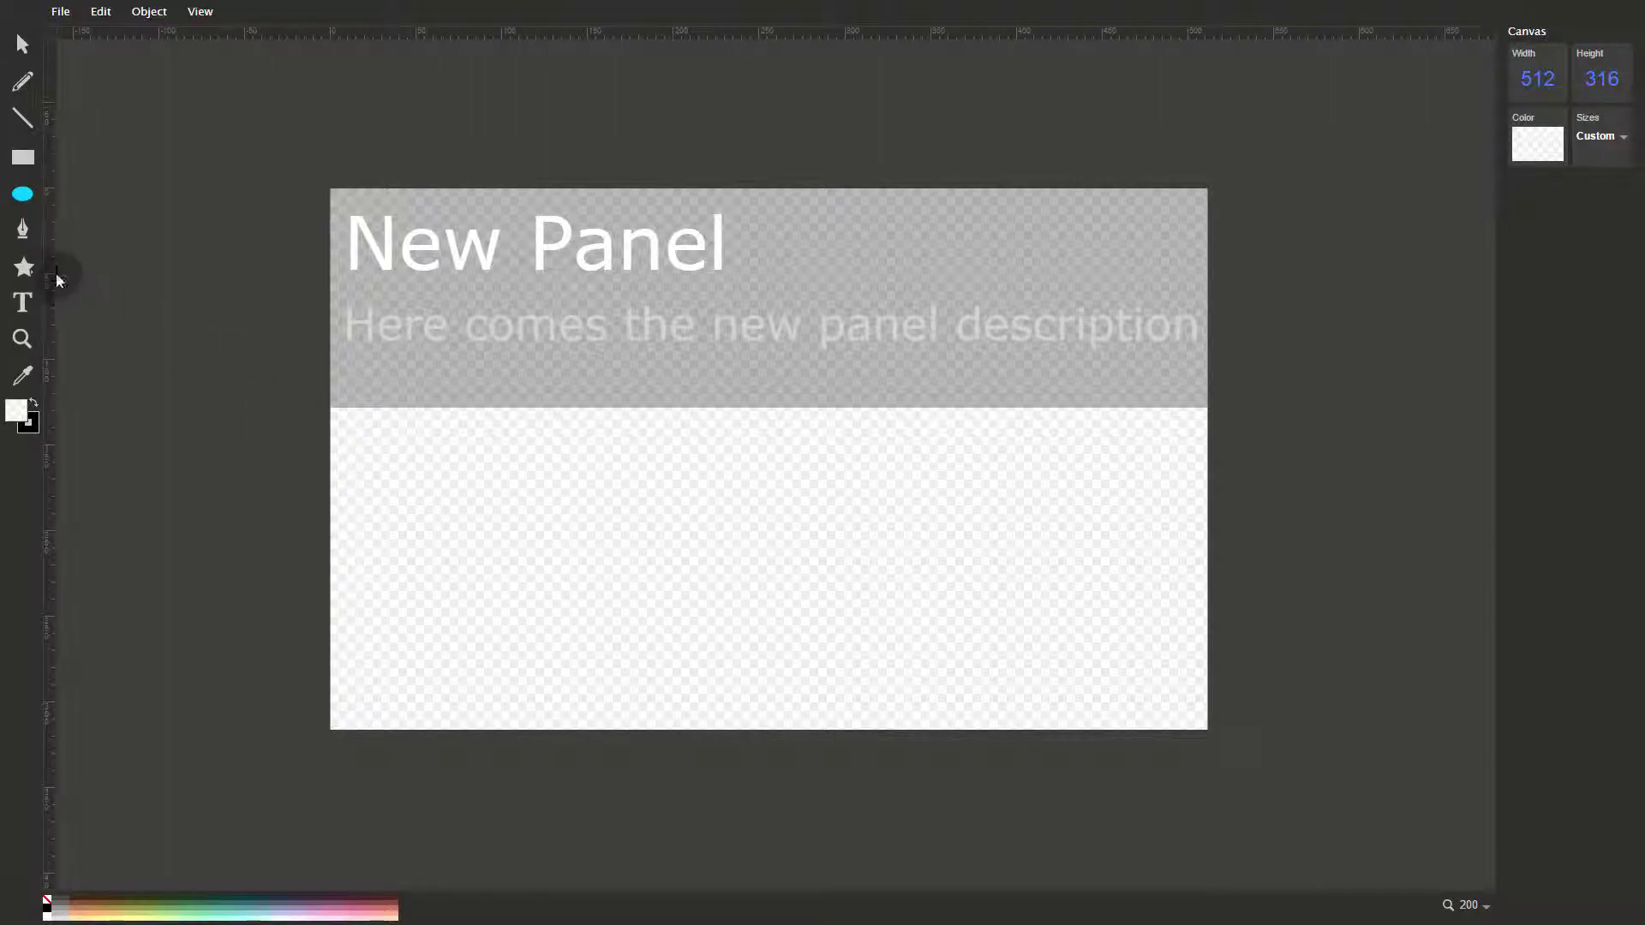
Draw a closed three-point triangle with the Pen tool in the empty lower canvas area
click(23, 227)
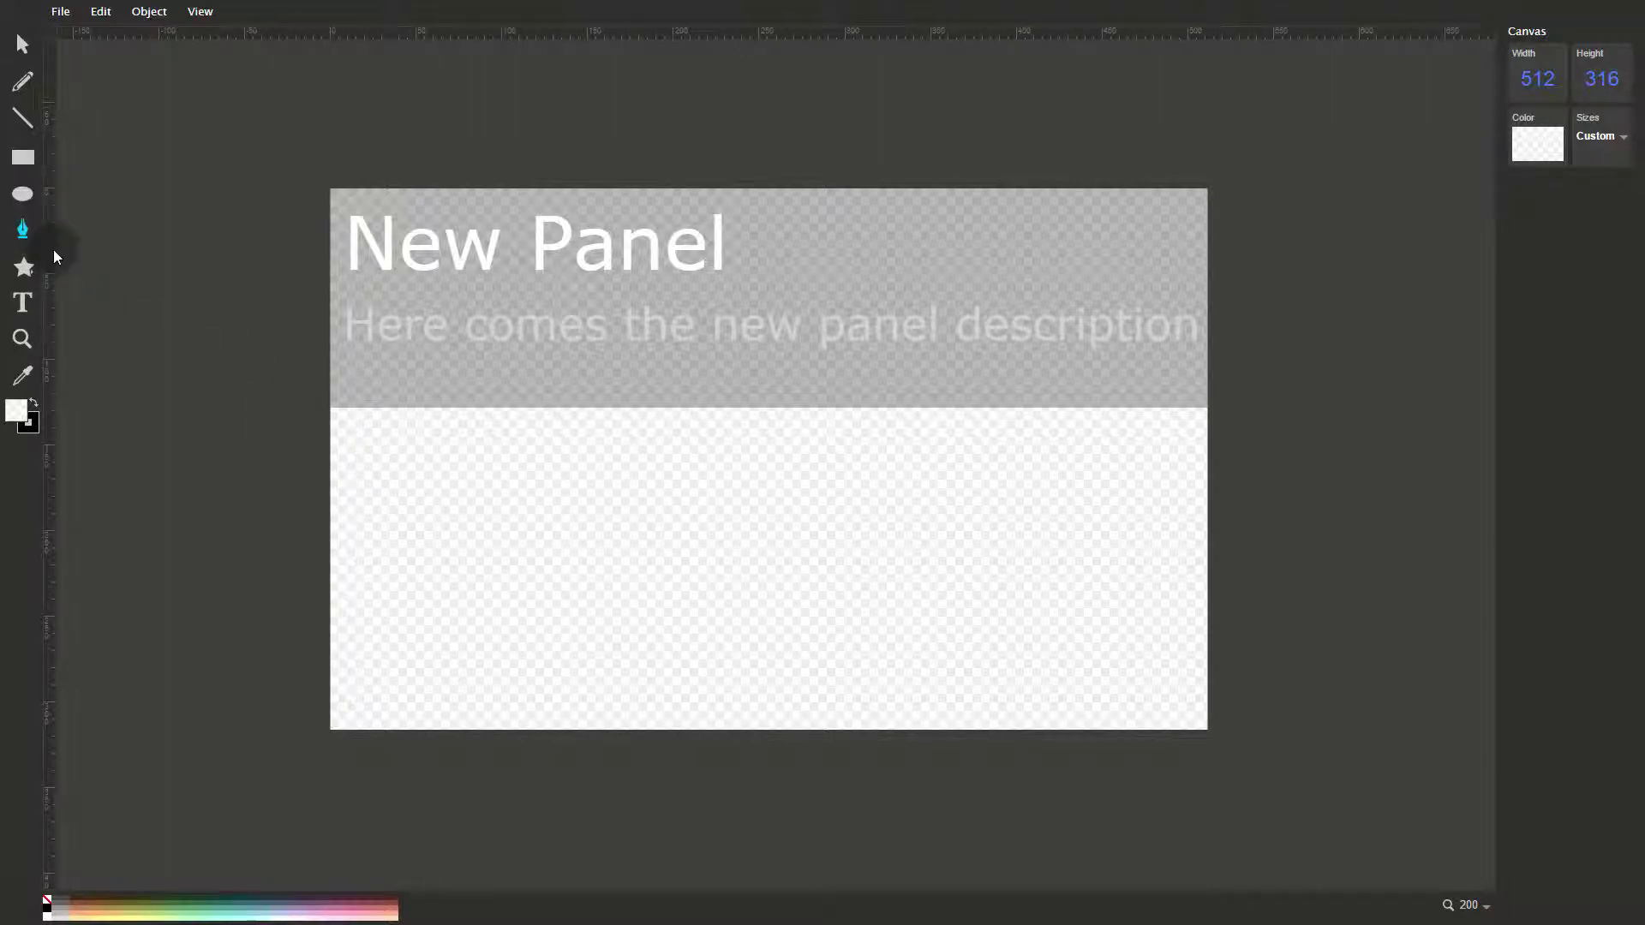
click(478, 493)
click(481, 669)
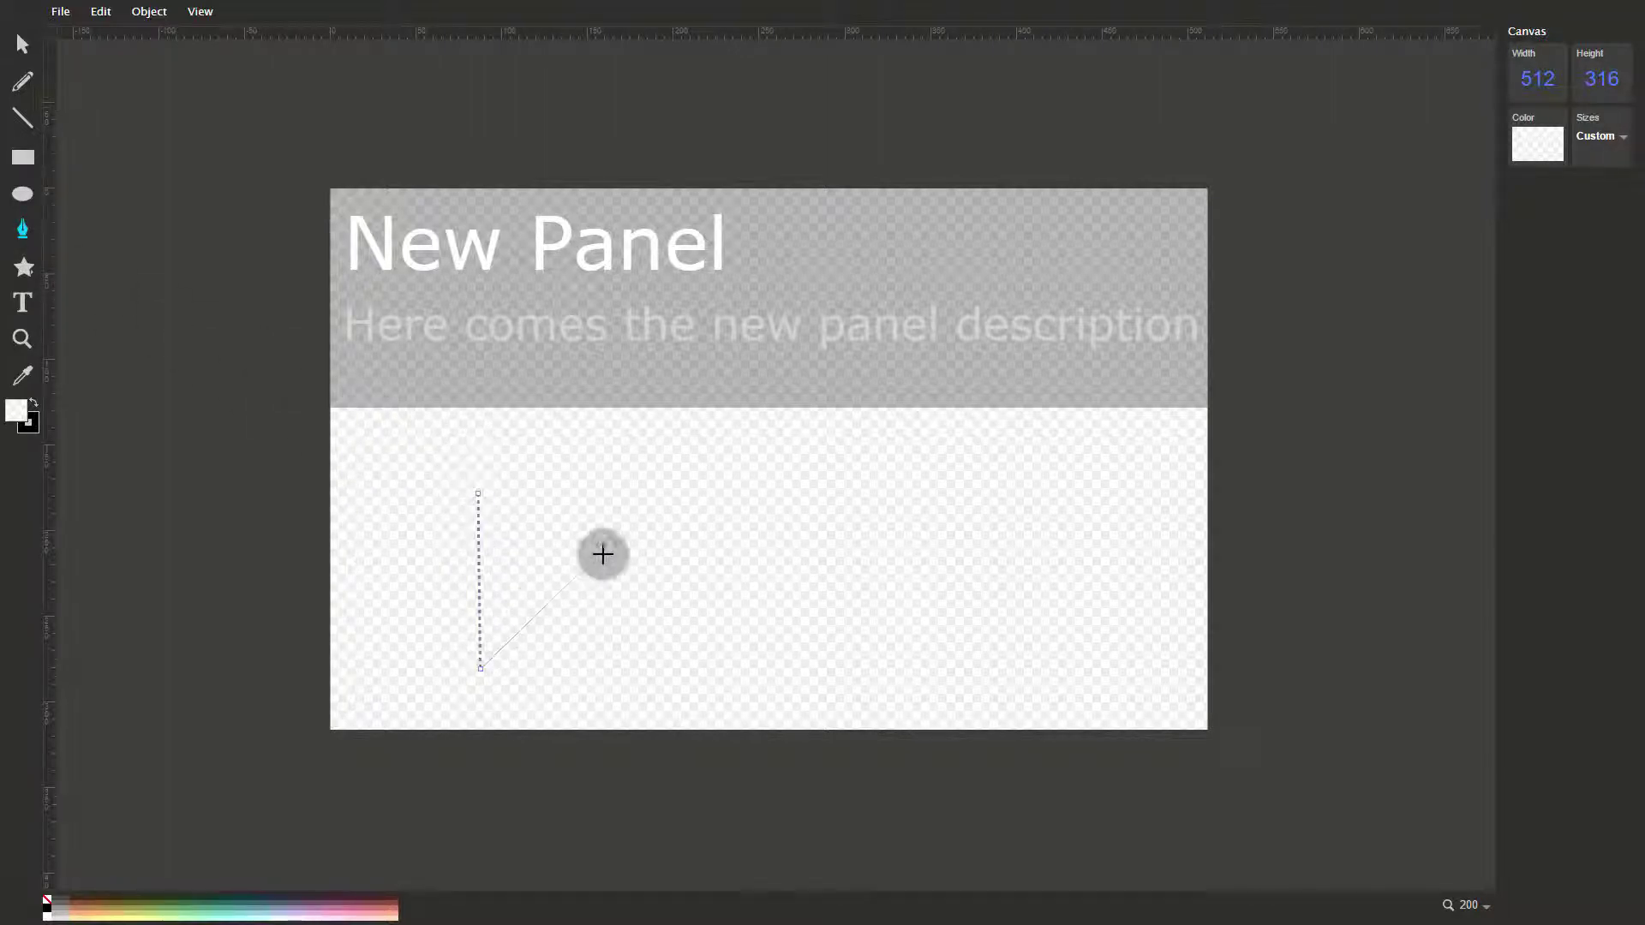
click(617, 540)
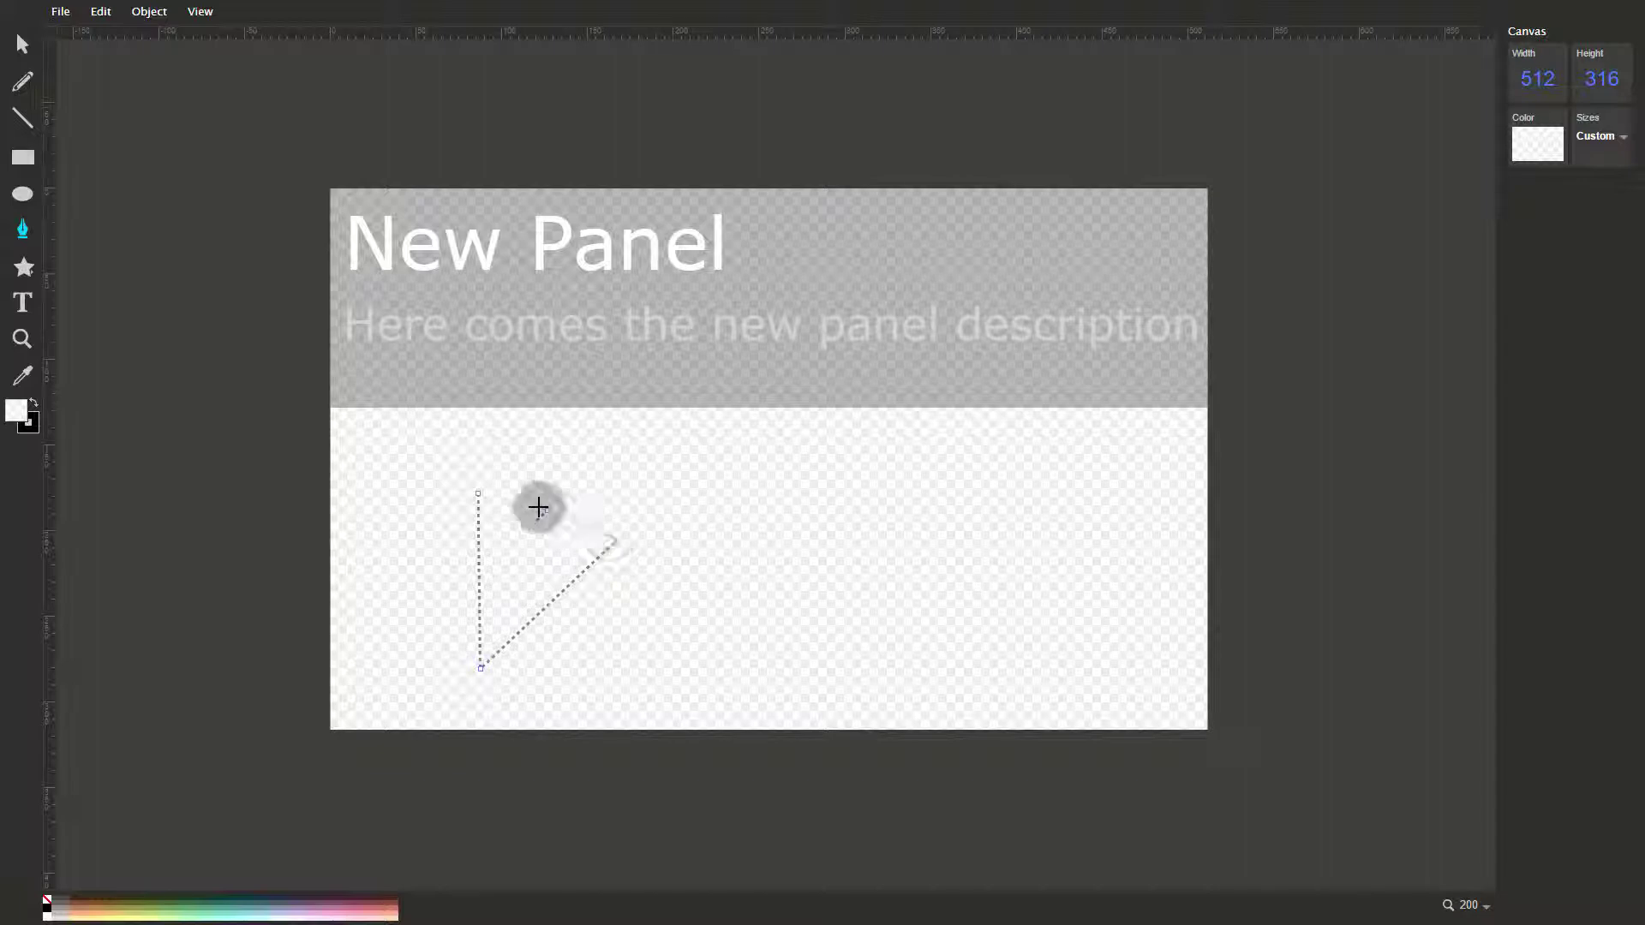
click(478, 494)
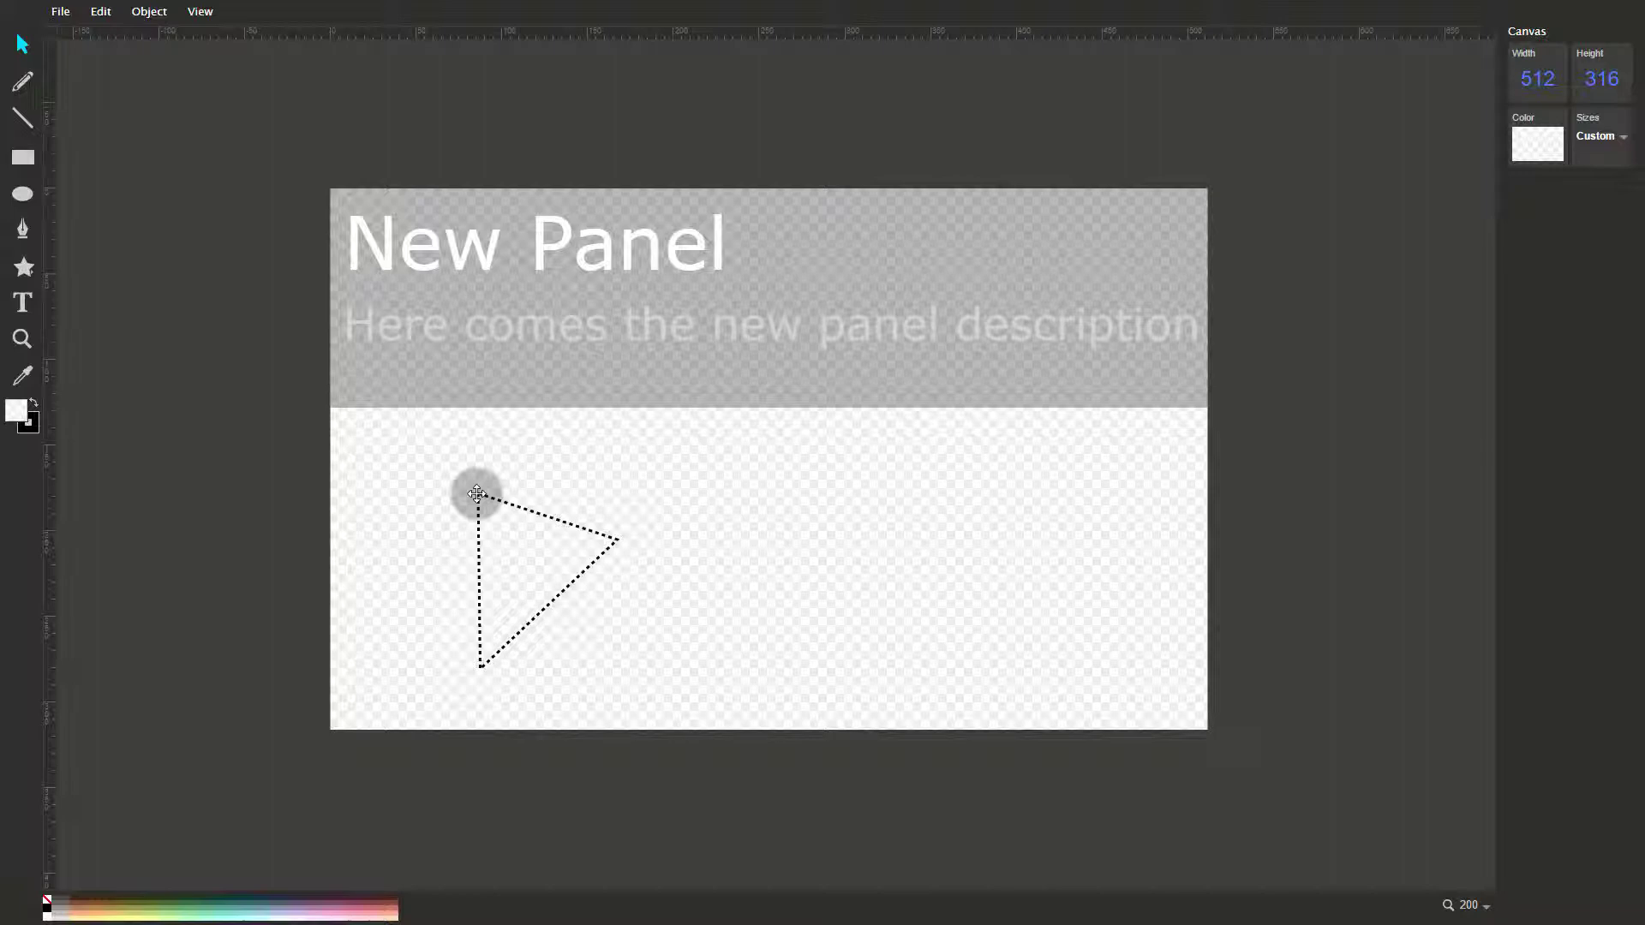
Clear the trial triangle and view the Social Web category in the shape library
click(478, 495)
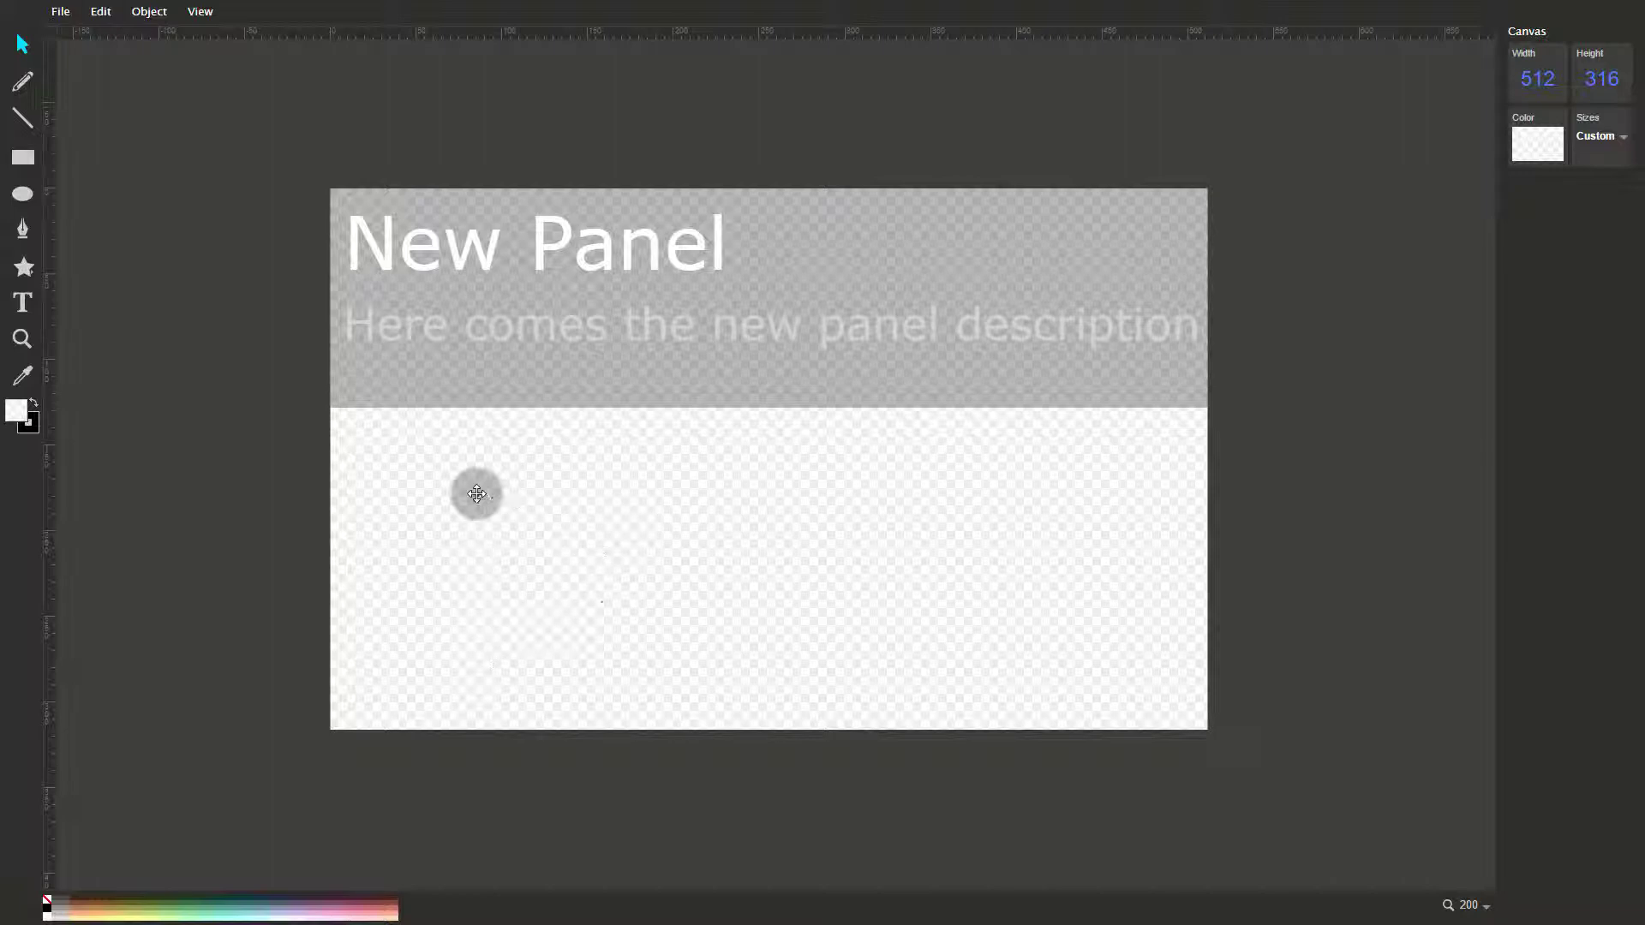
click(24, 267)
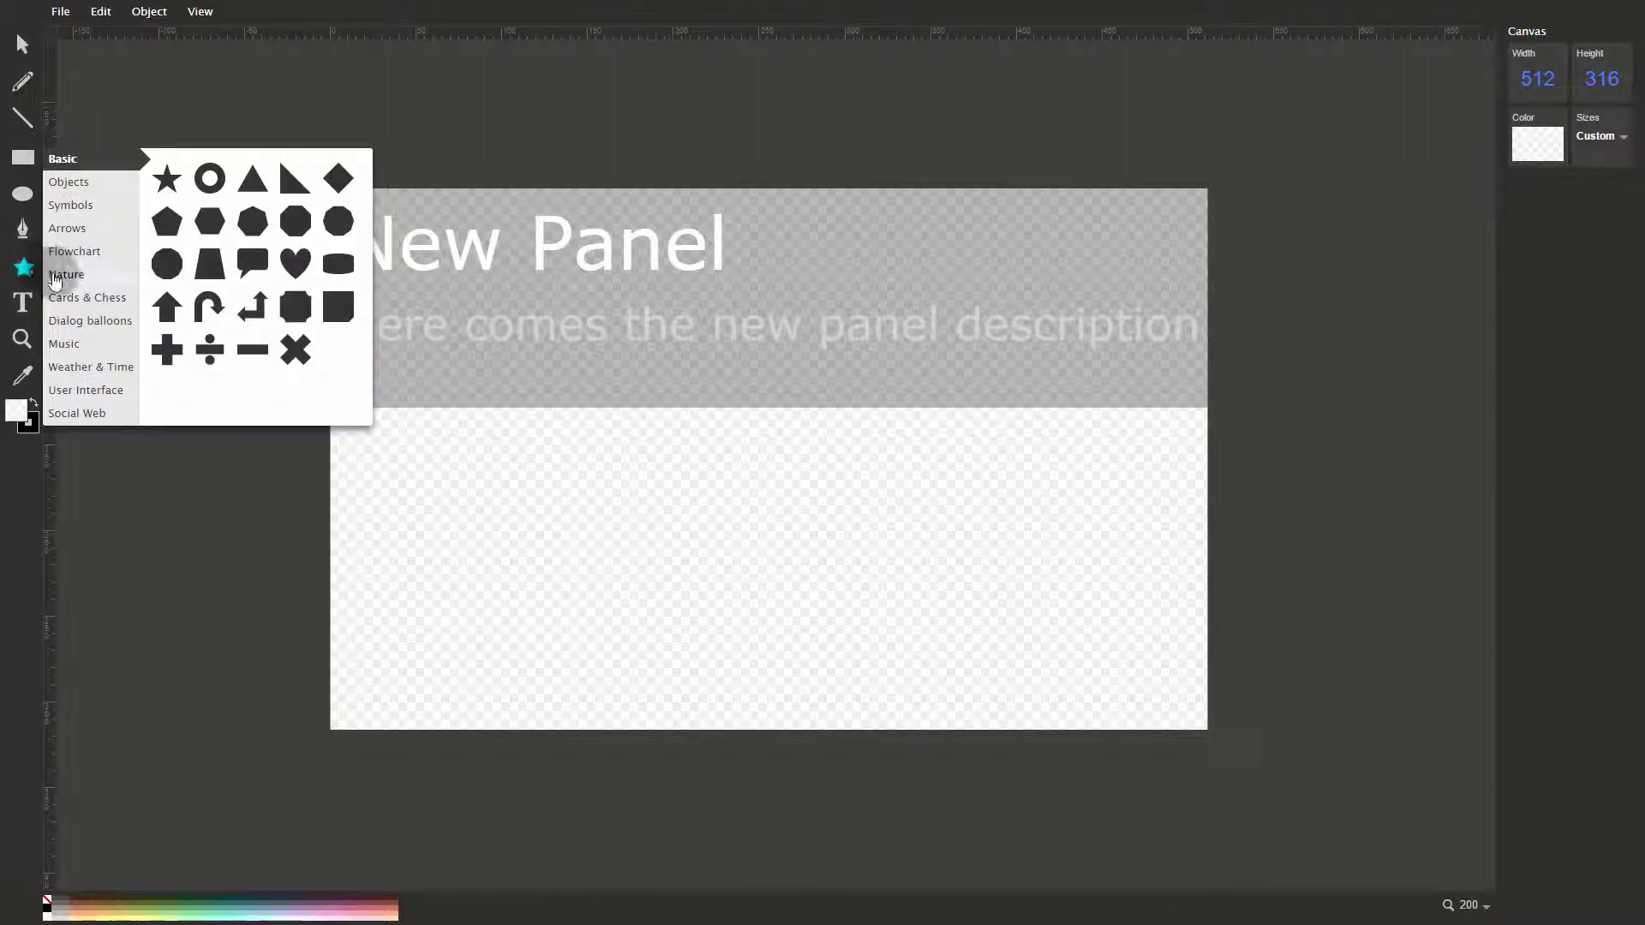
click(131, 421)
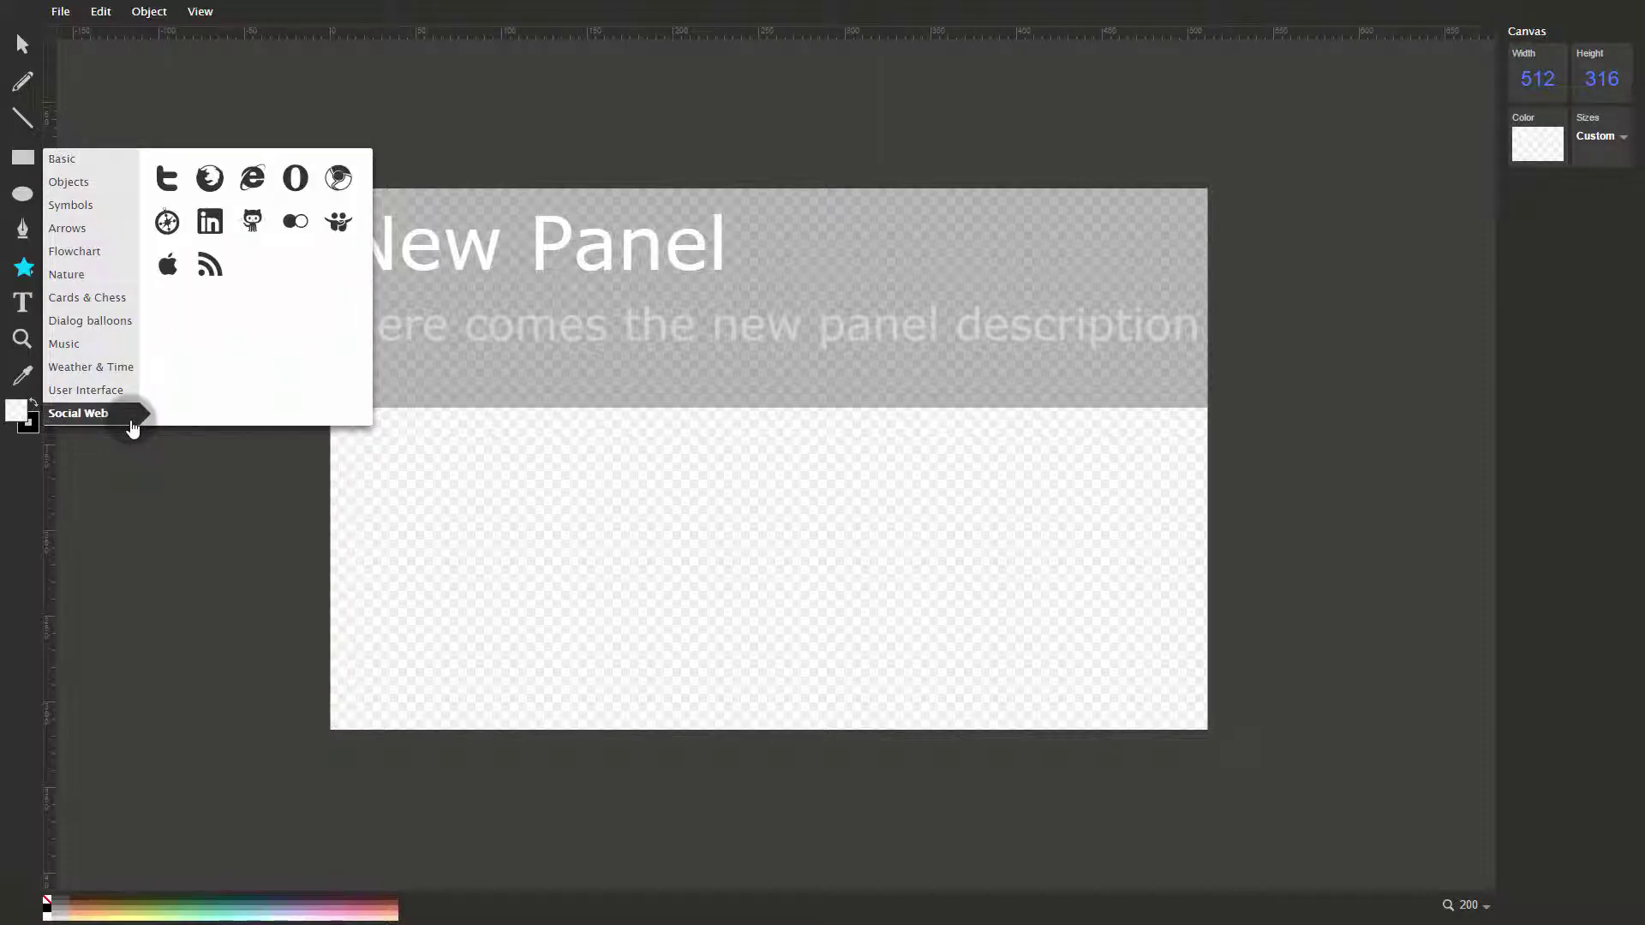
Try out the Text tool by adding the text ABC in the empty lower canvas area
click(22, 302)
click(425, 538)
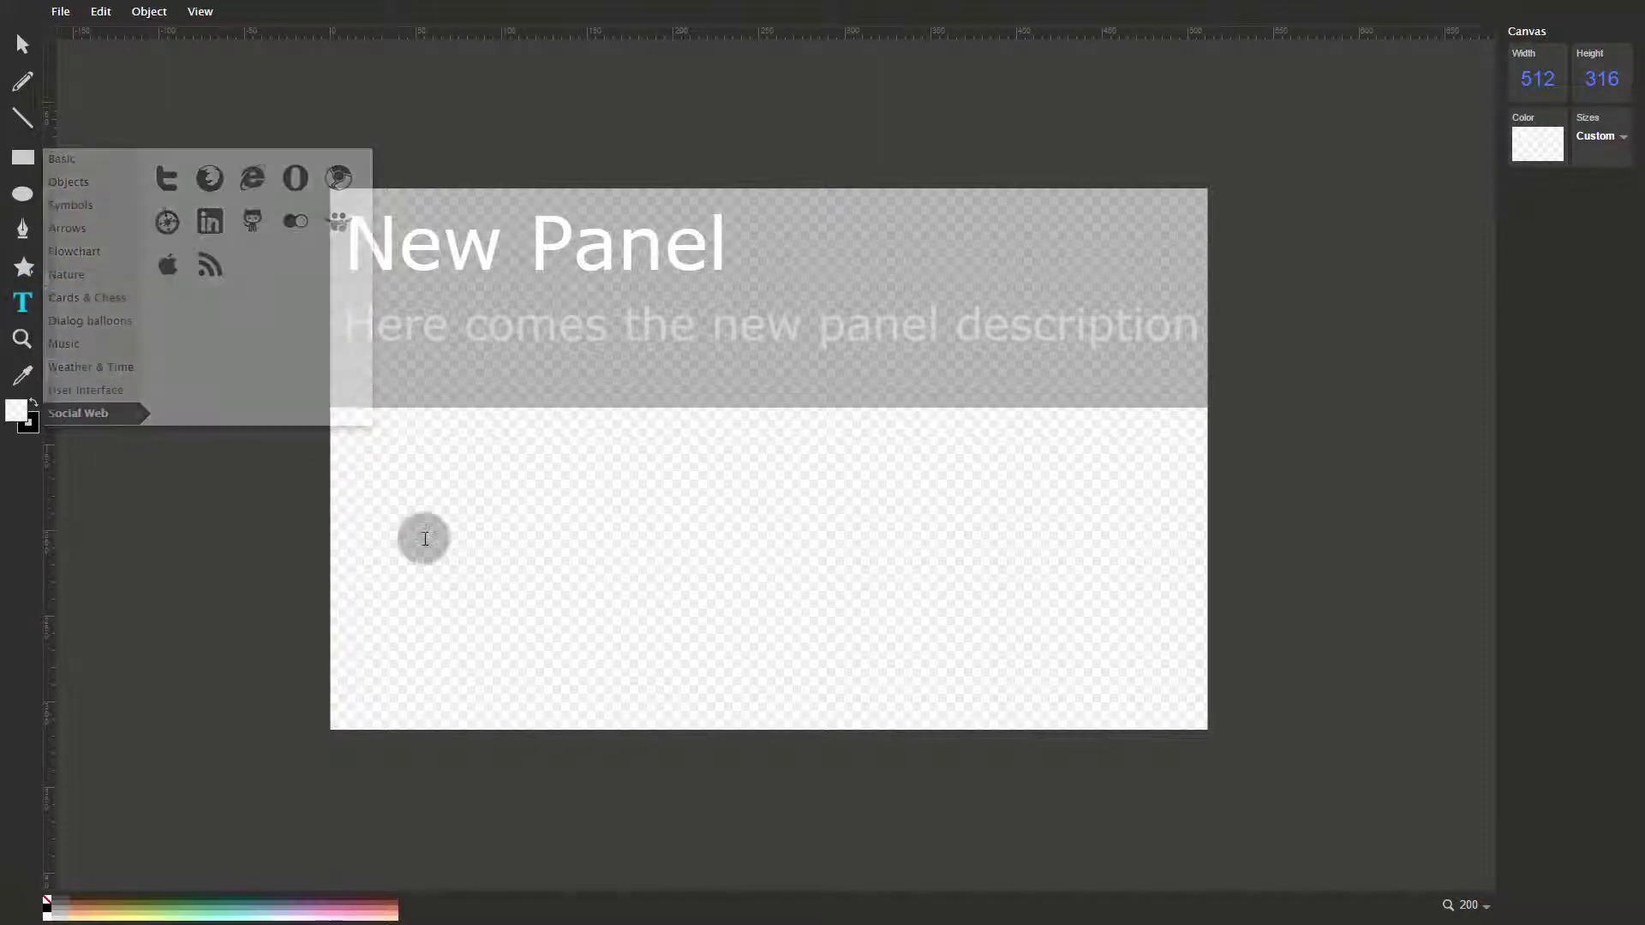
click(496, 546)
text(ABC)
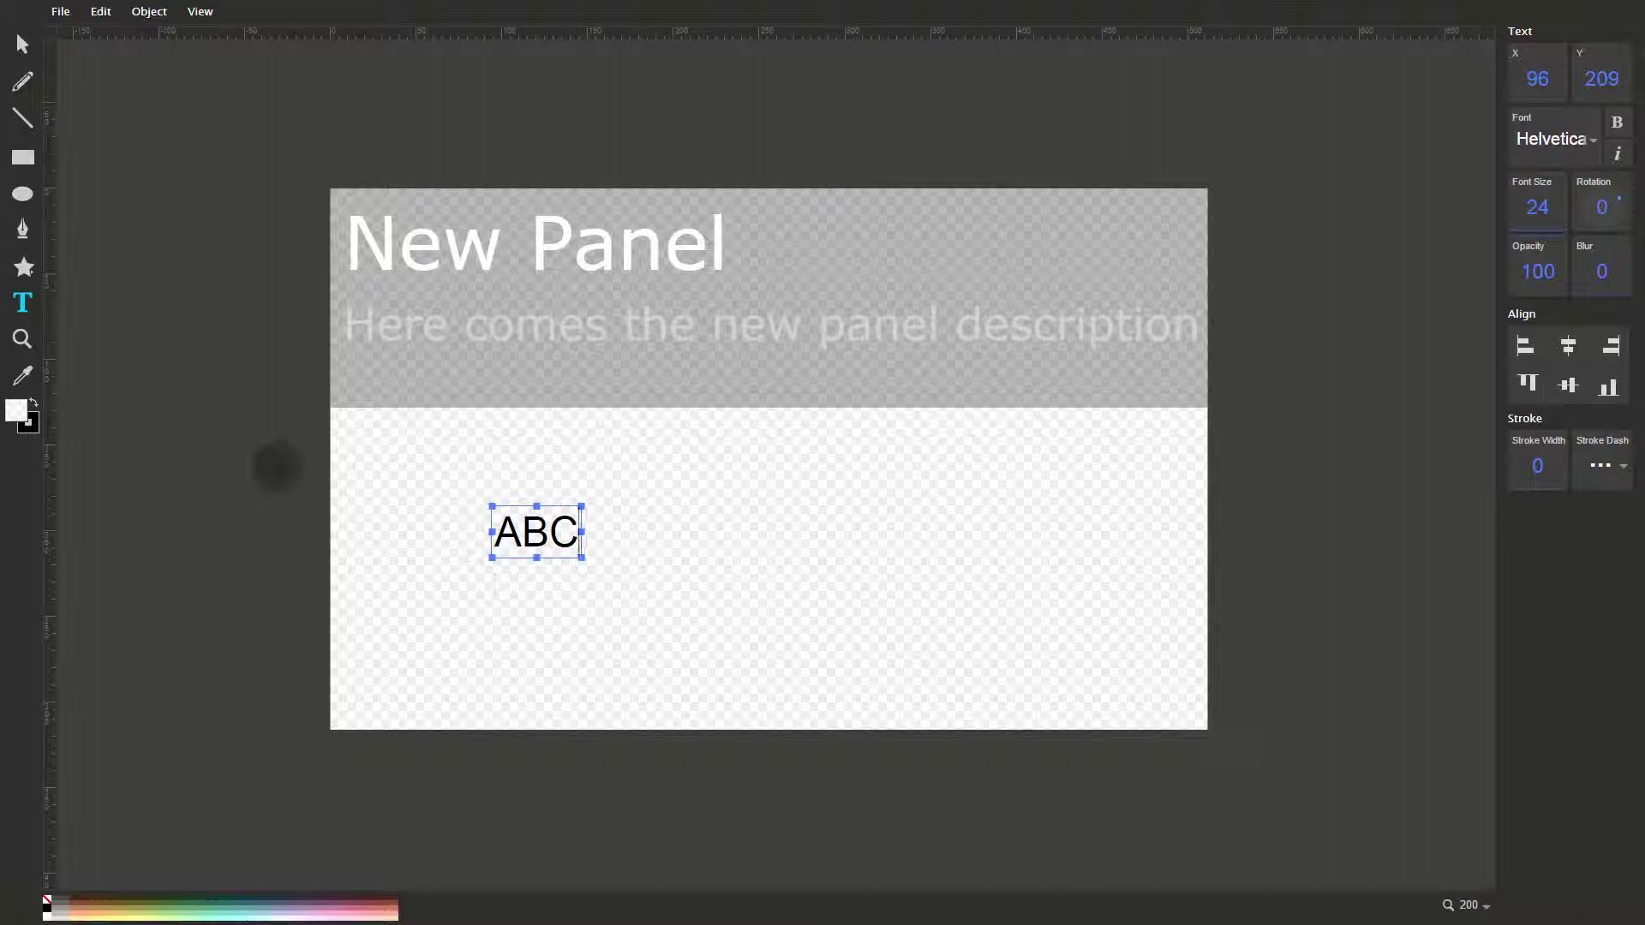
Try out the Zoom tool by zooming in on the canvas and back out
click(23, 338)
click(601, 476)
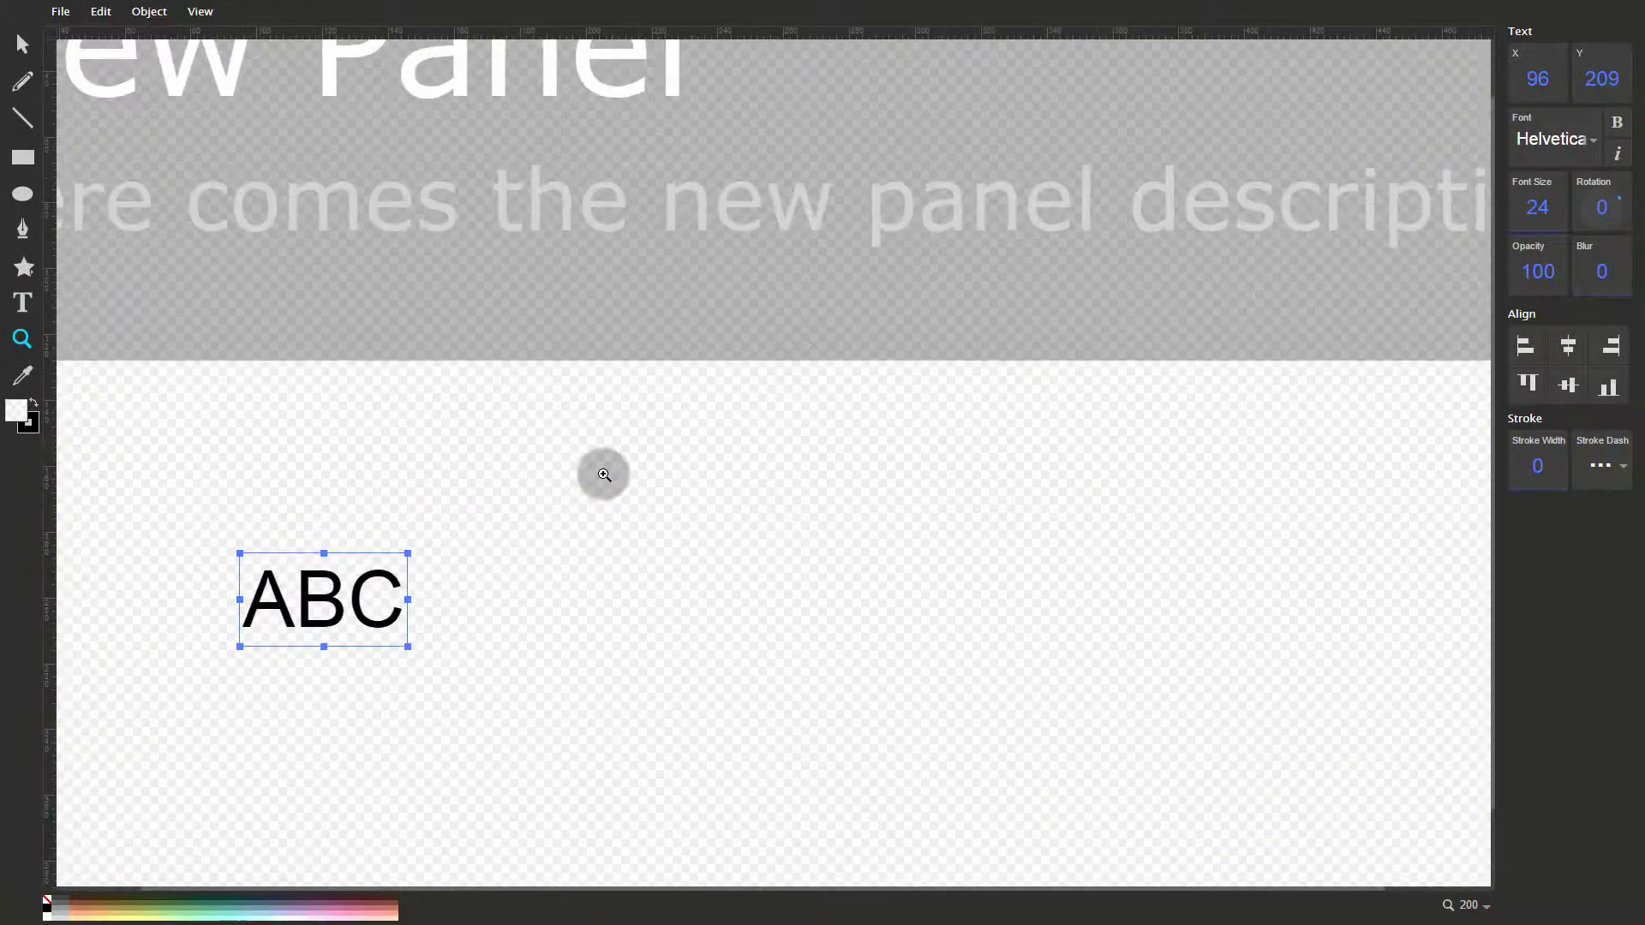
alt+click(604, 475)
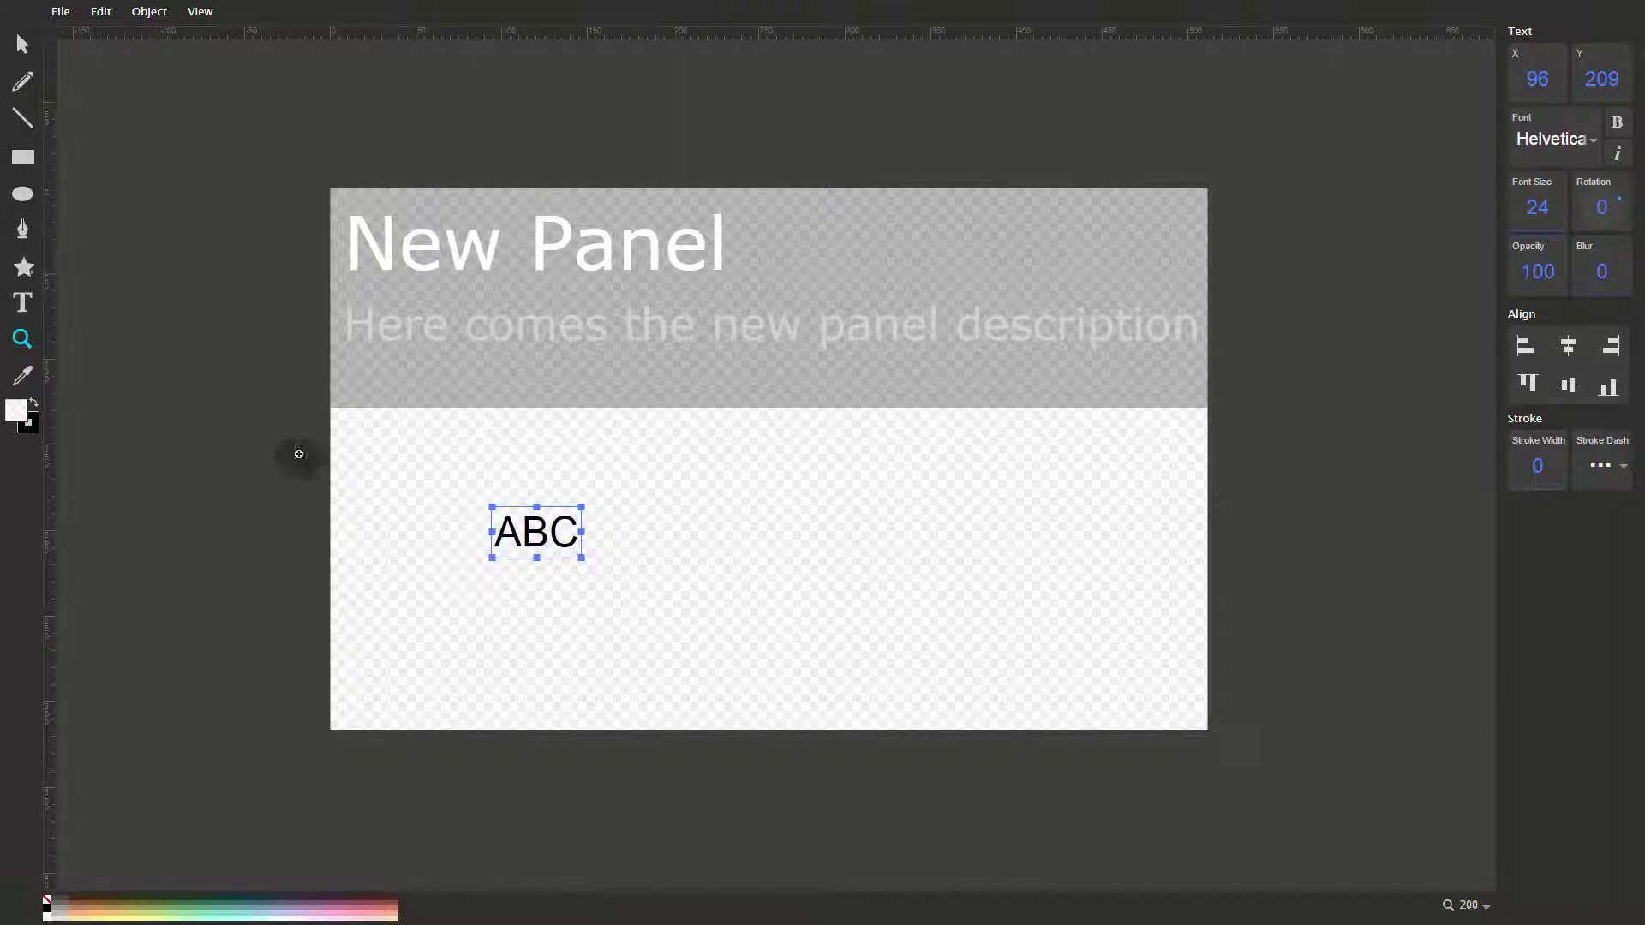
Try out the Eyedropper by colouring the ABC text brown from the colour palette, and remove the trial text
click(23, 375)
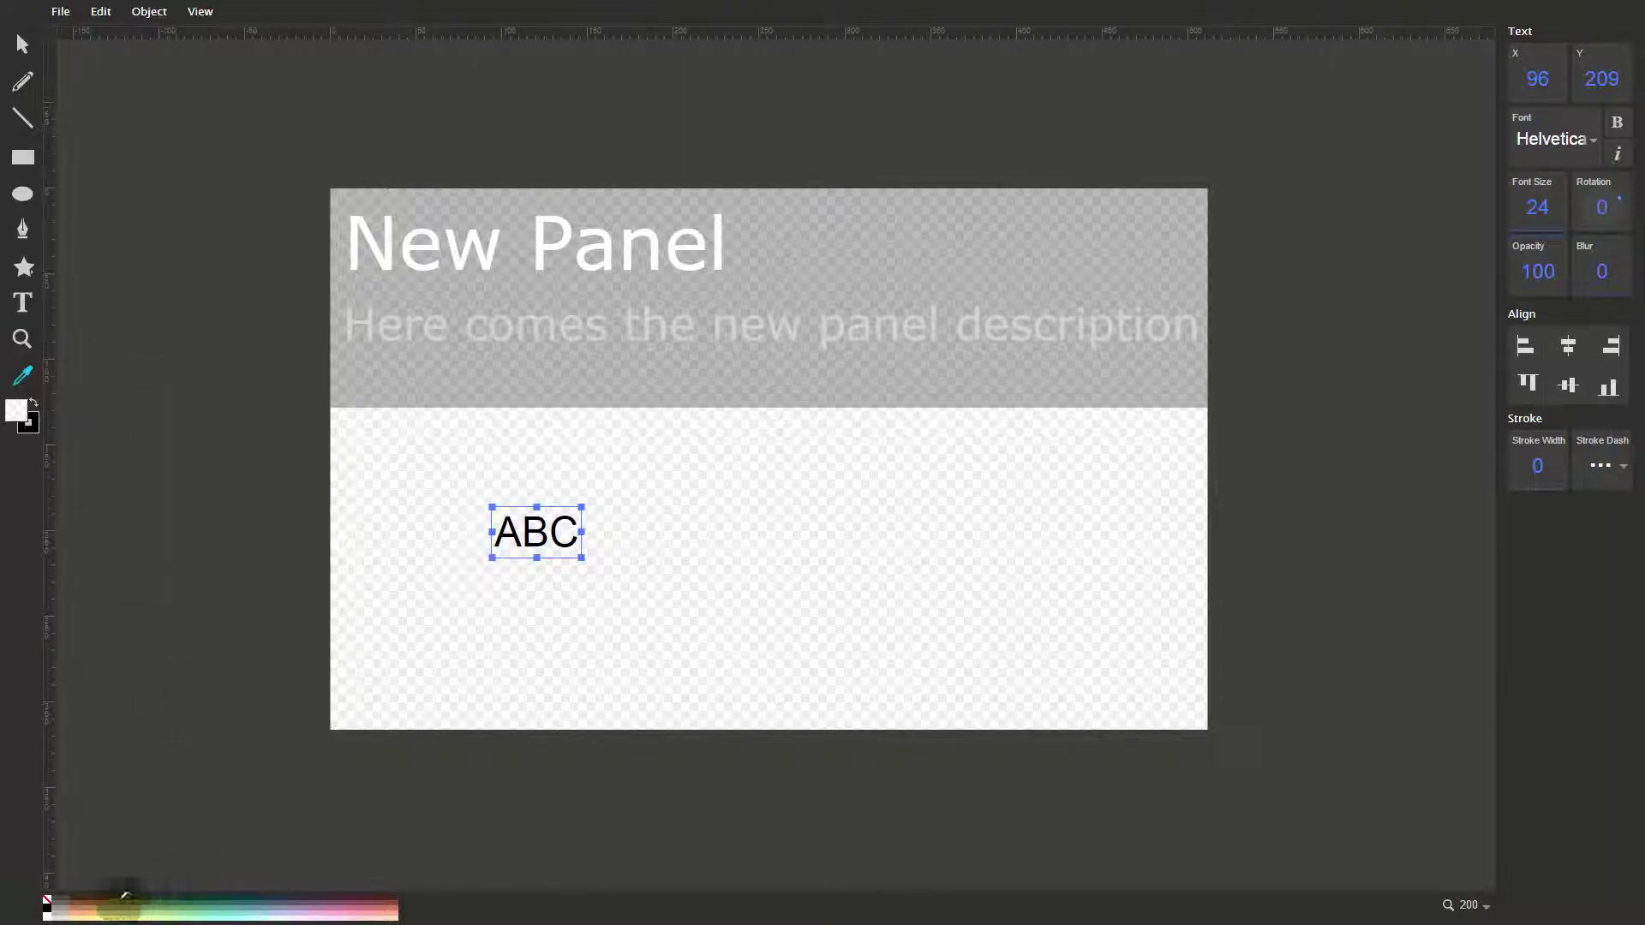
click(92, 901)
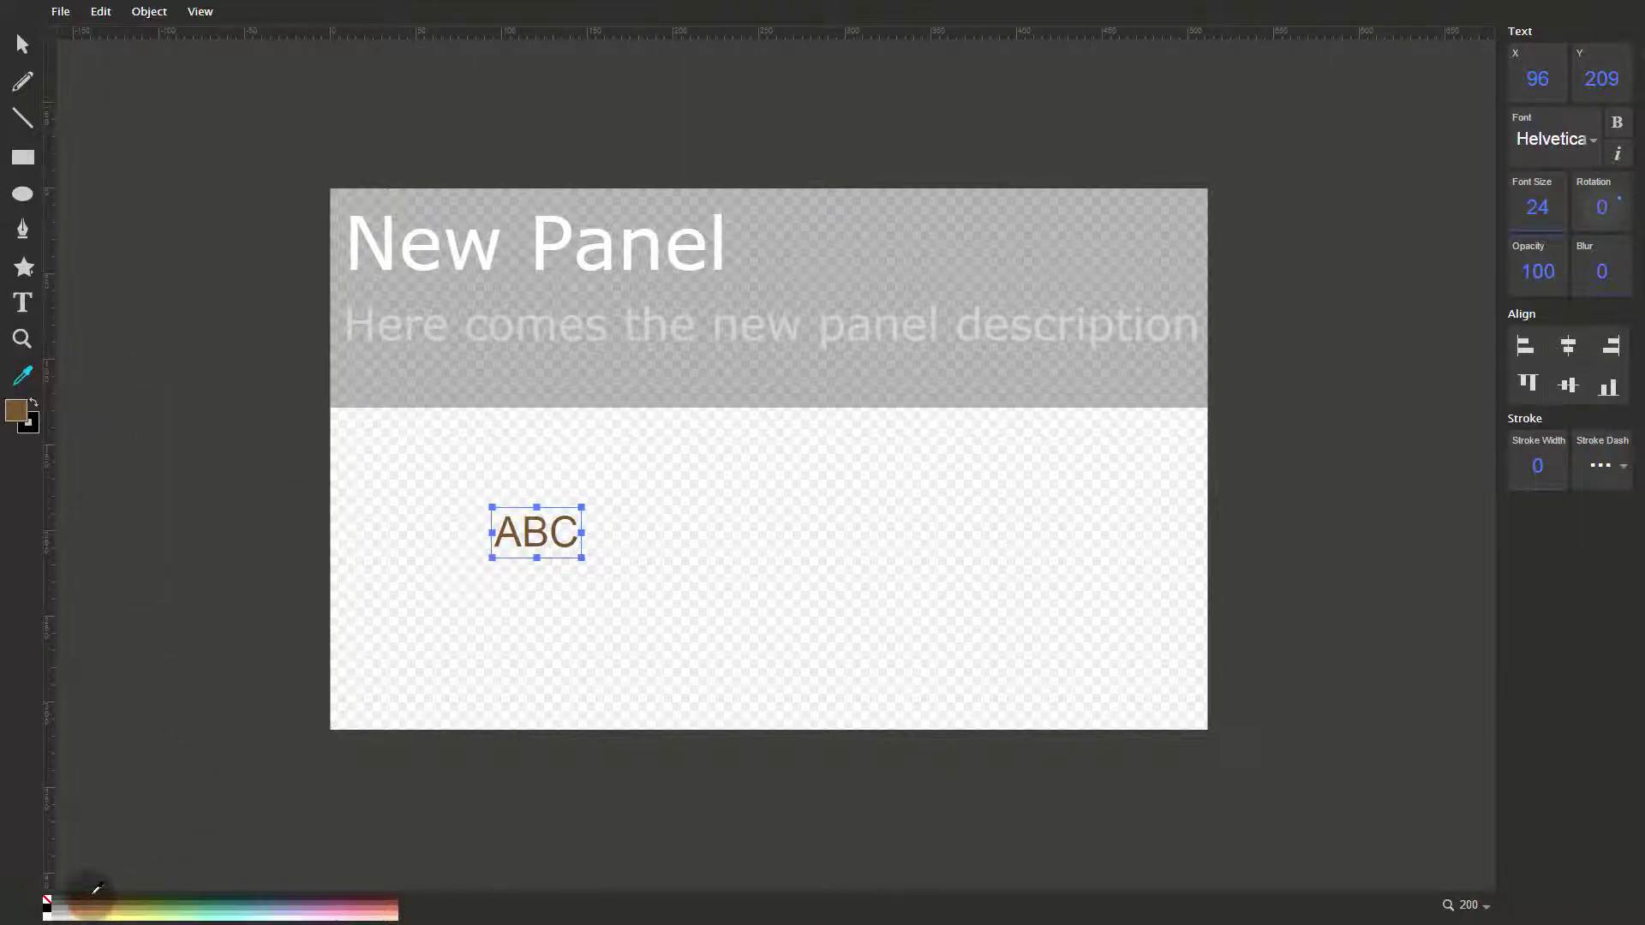
key(Escape)
key(ctrl+z)
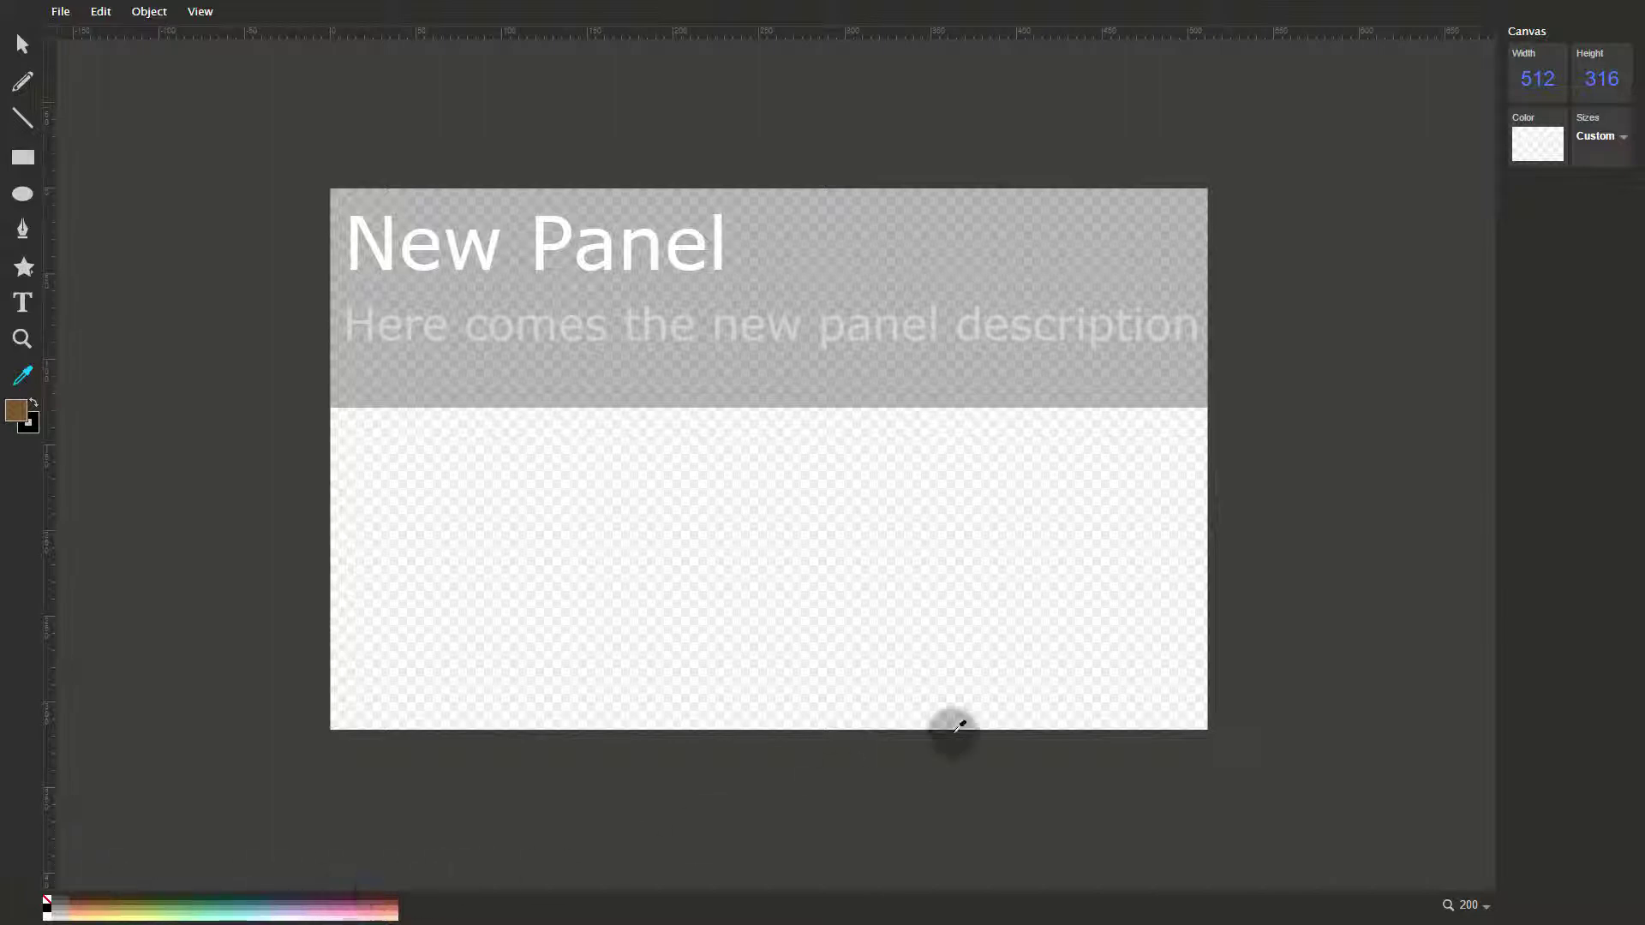
Set the canvas size to 300 wide by 150 high
drag(1541, 66, 1540, 80)
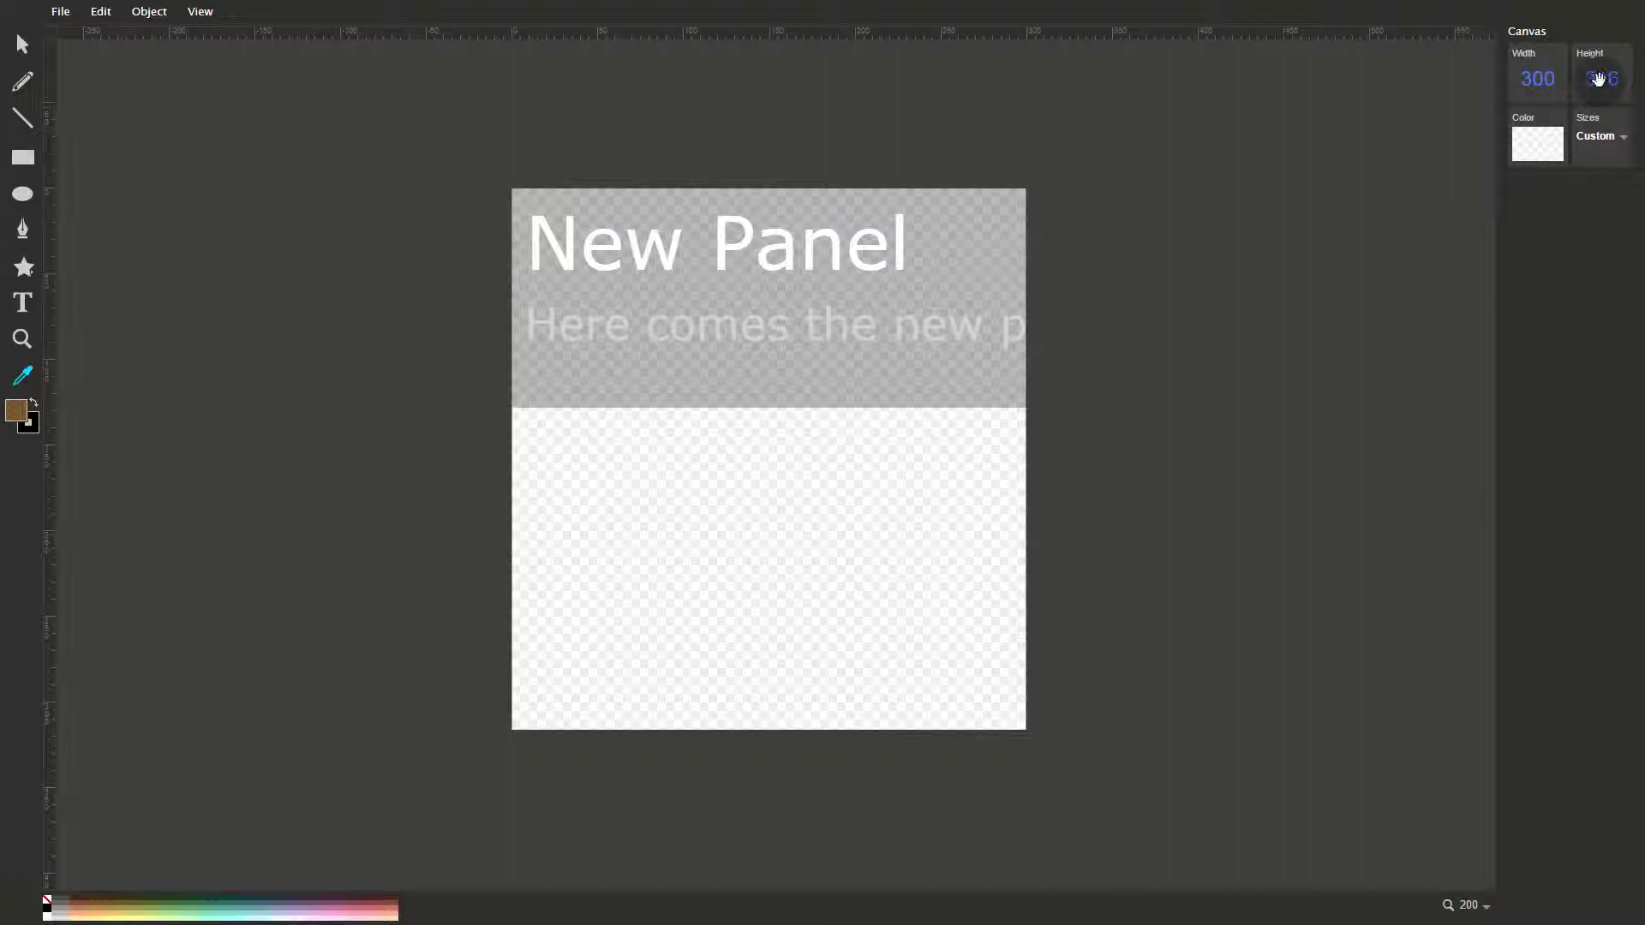
click(1599, 80)
text(250)
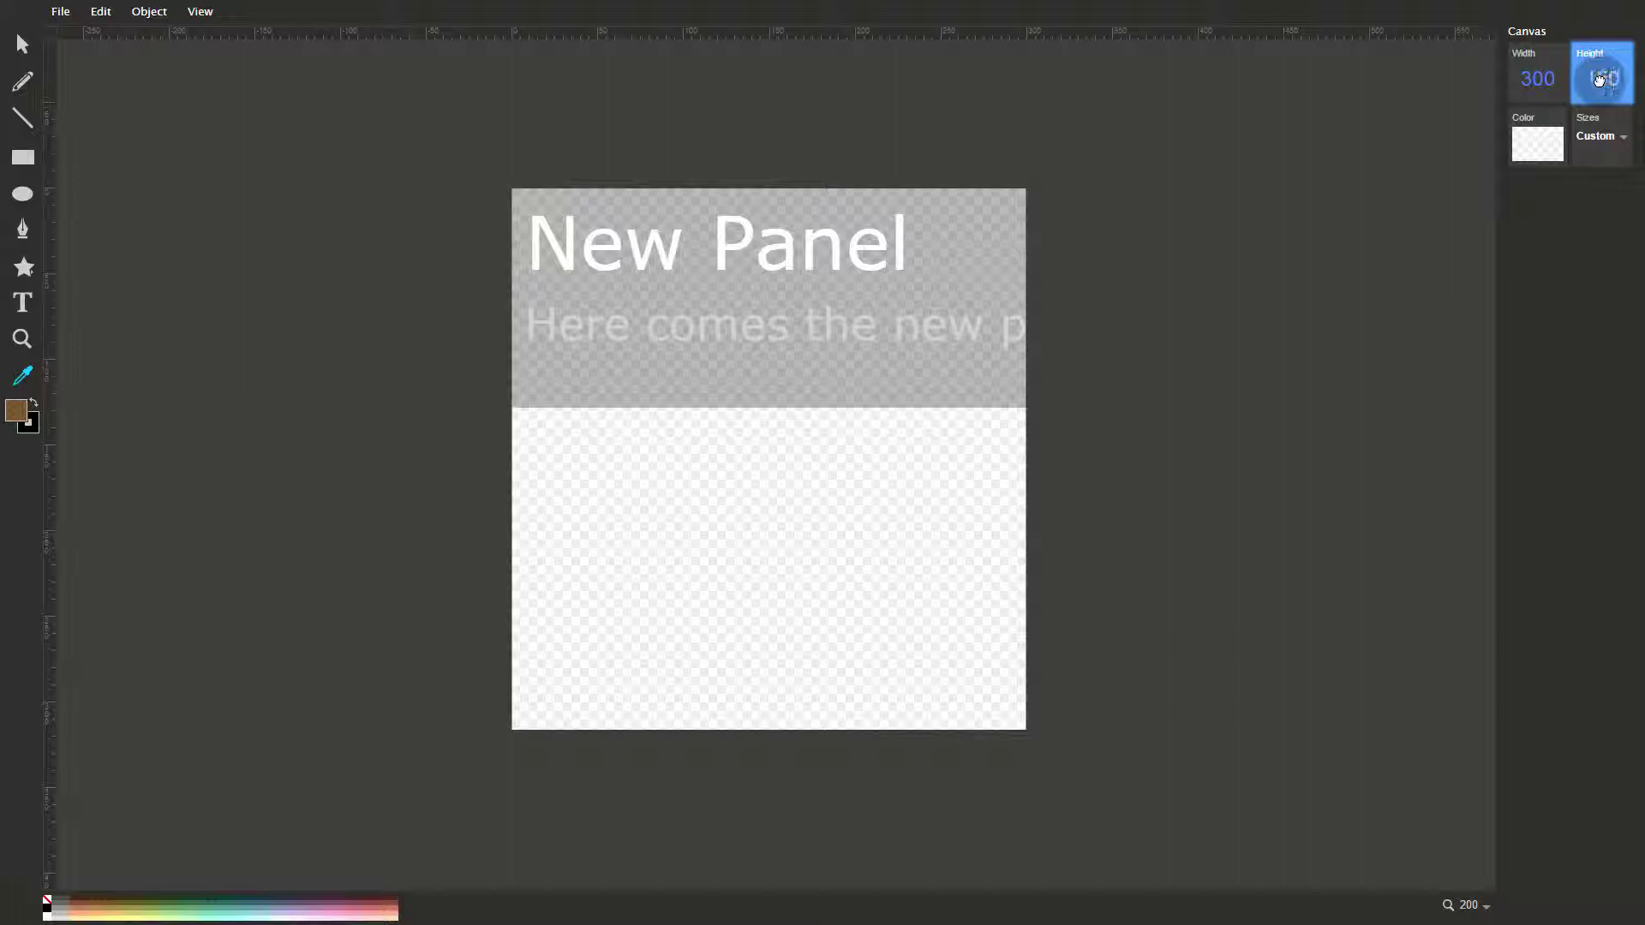
key(Return)
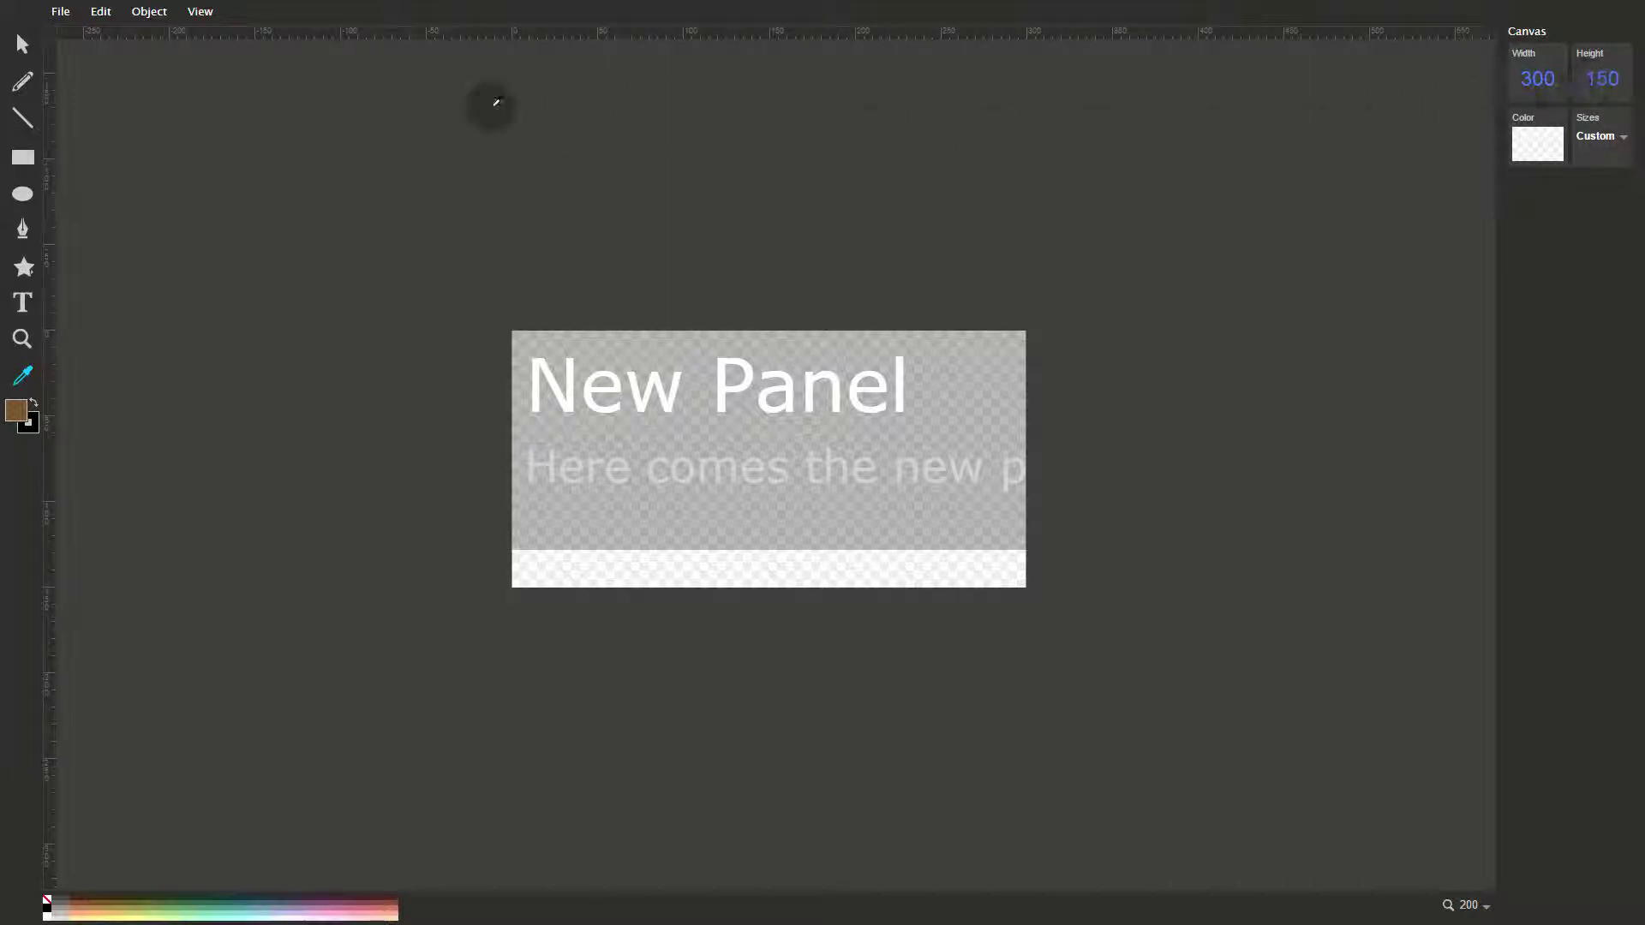
Delete the panel description text and resize the grey background rectangle to 300 by 150 so it covers the canvas
click(32, 58)
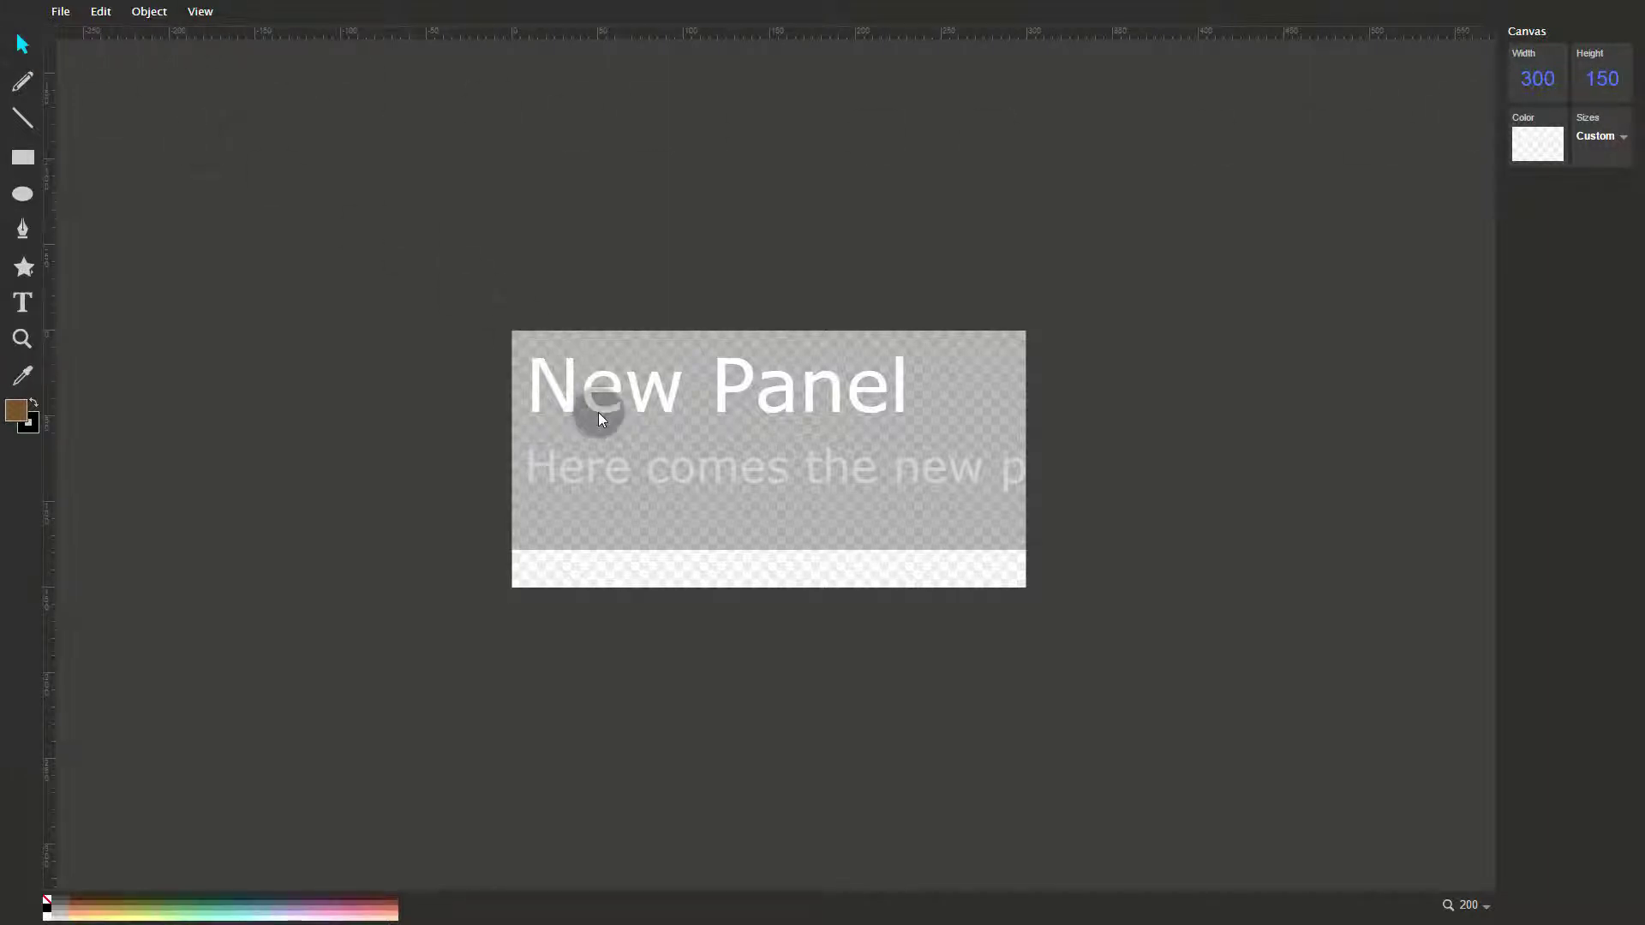
click(613, 458)
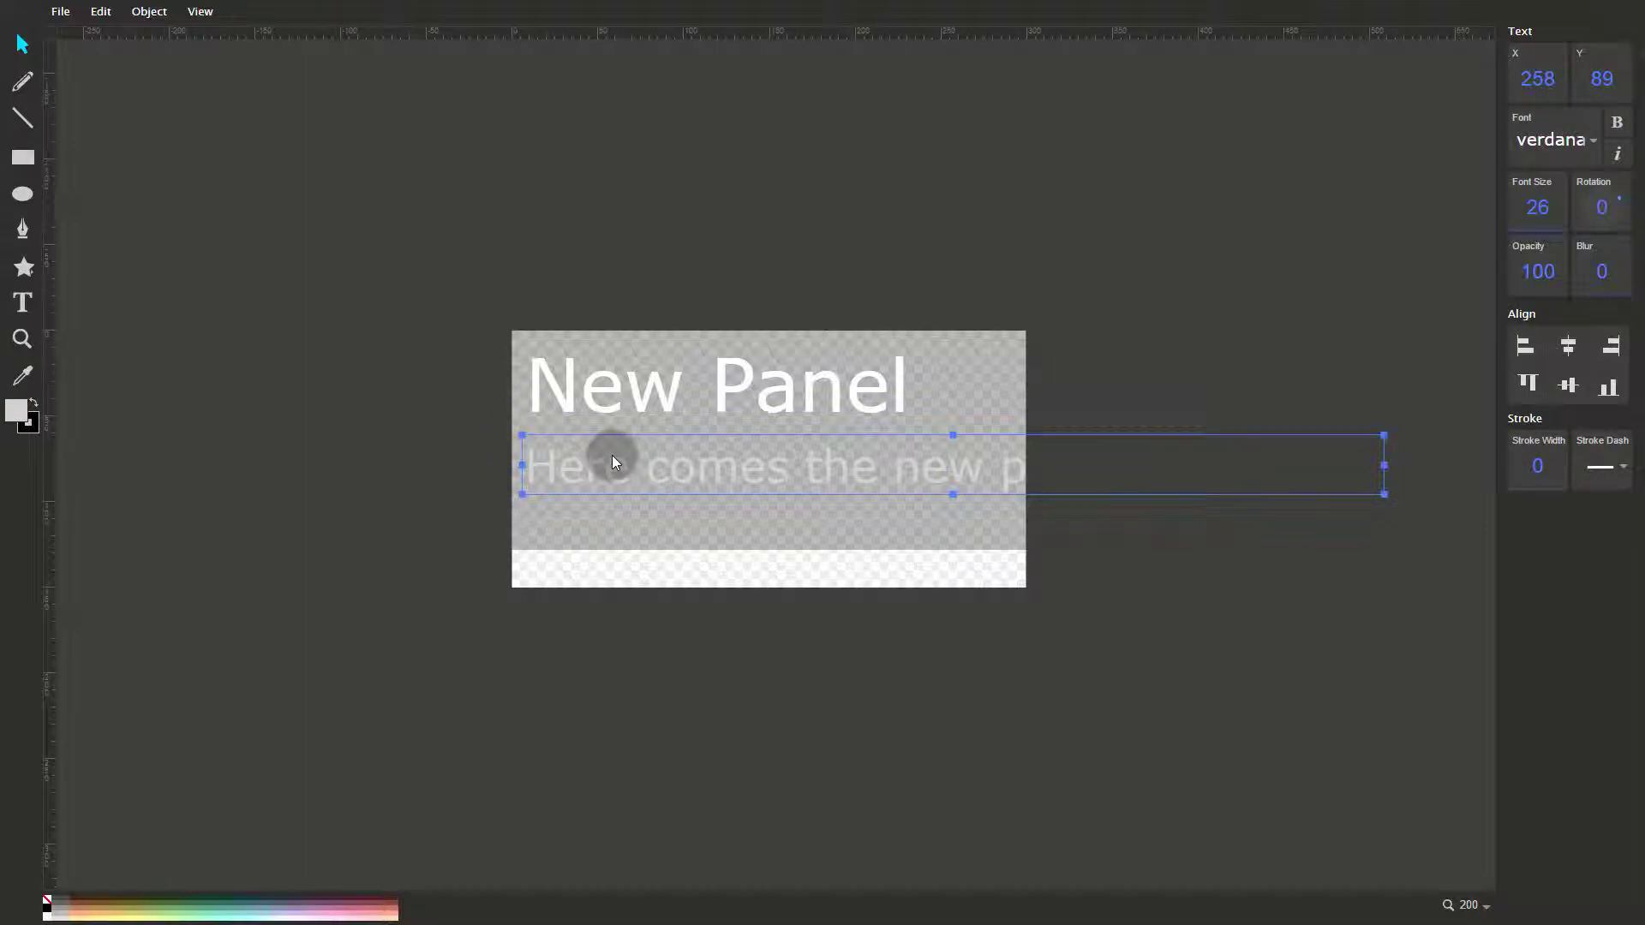
key(Delete)
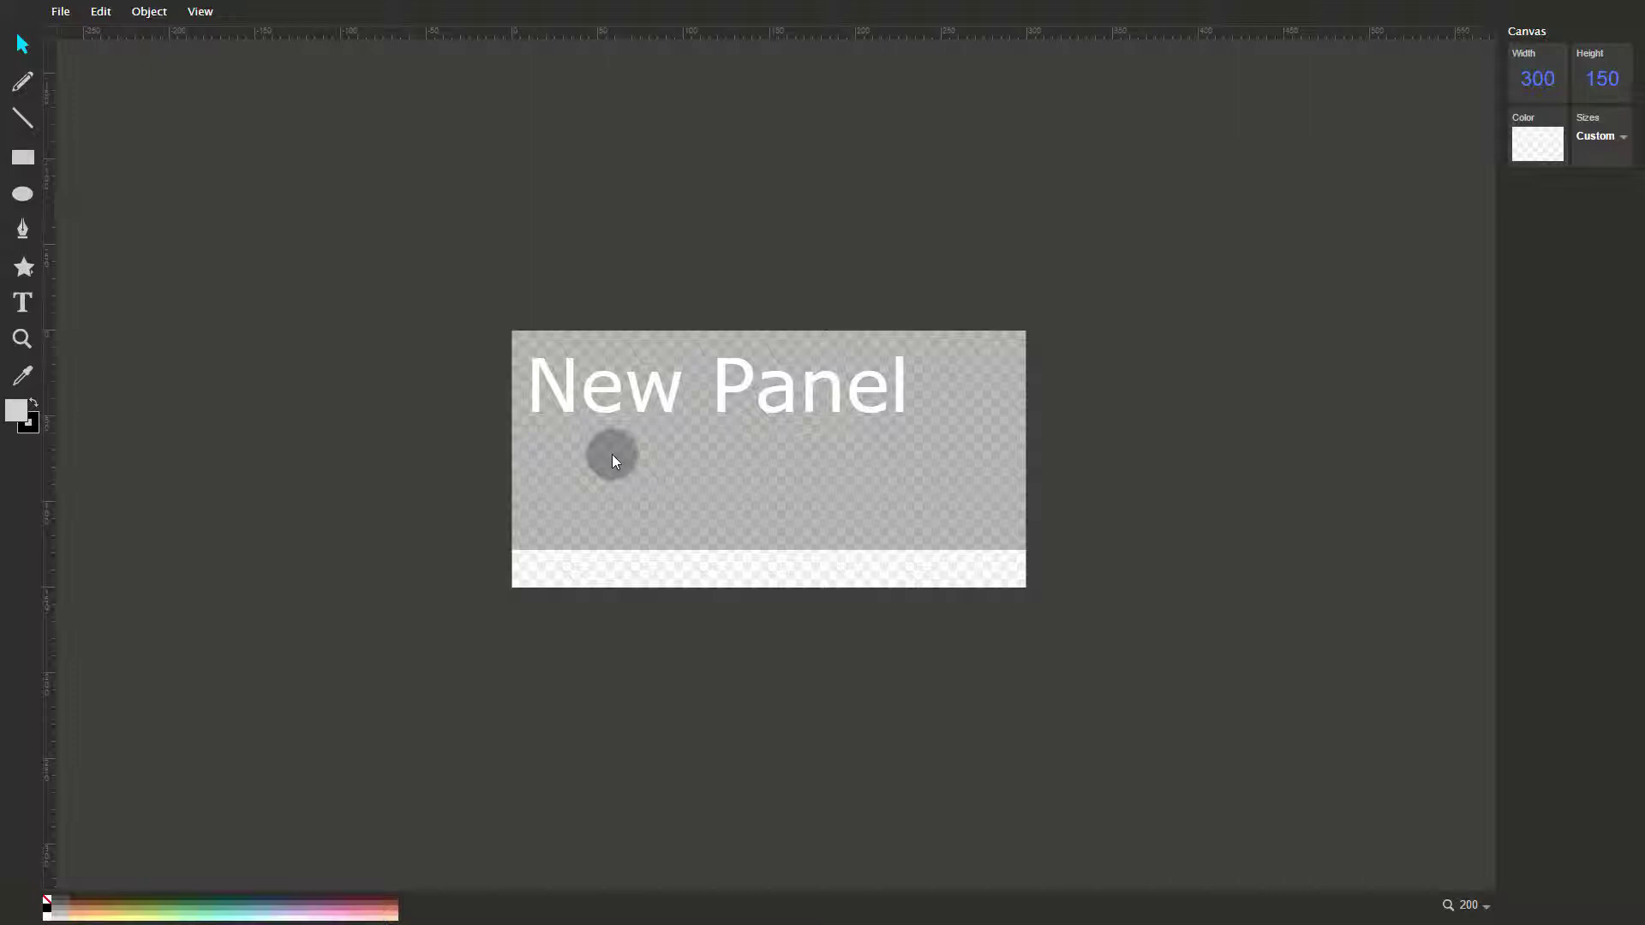
click(613, 455)
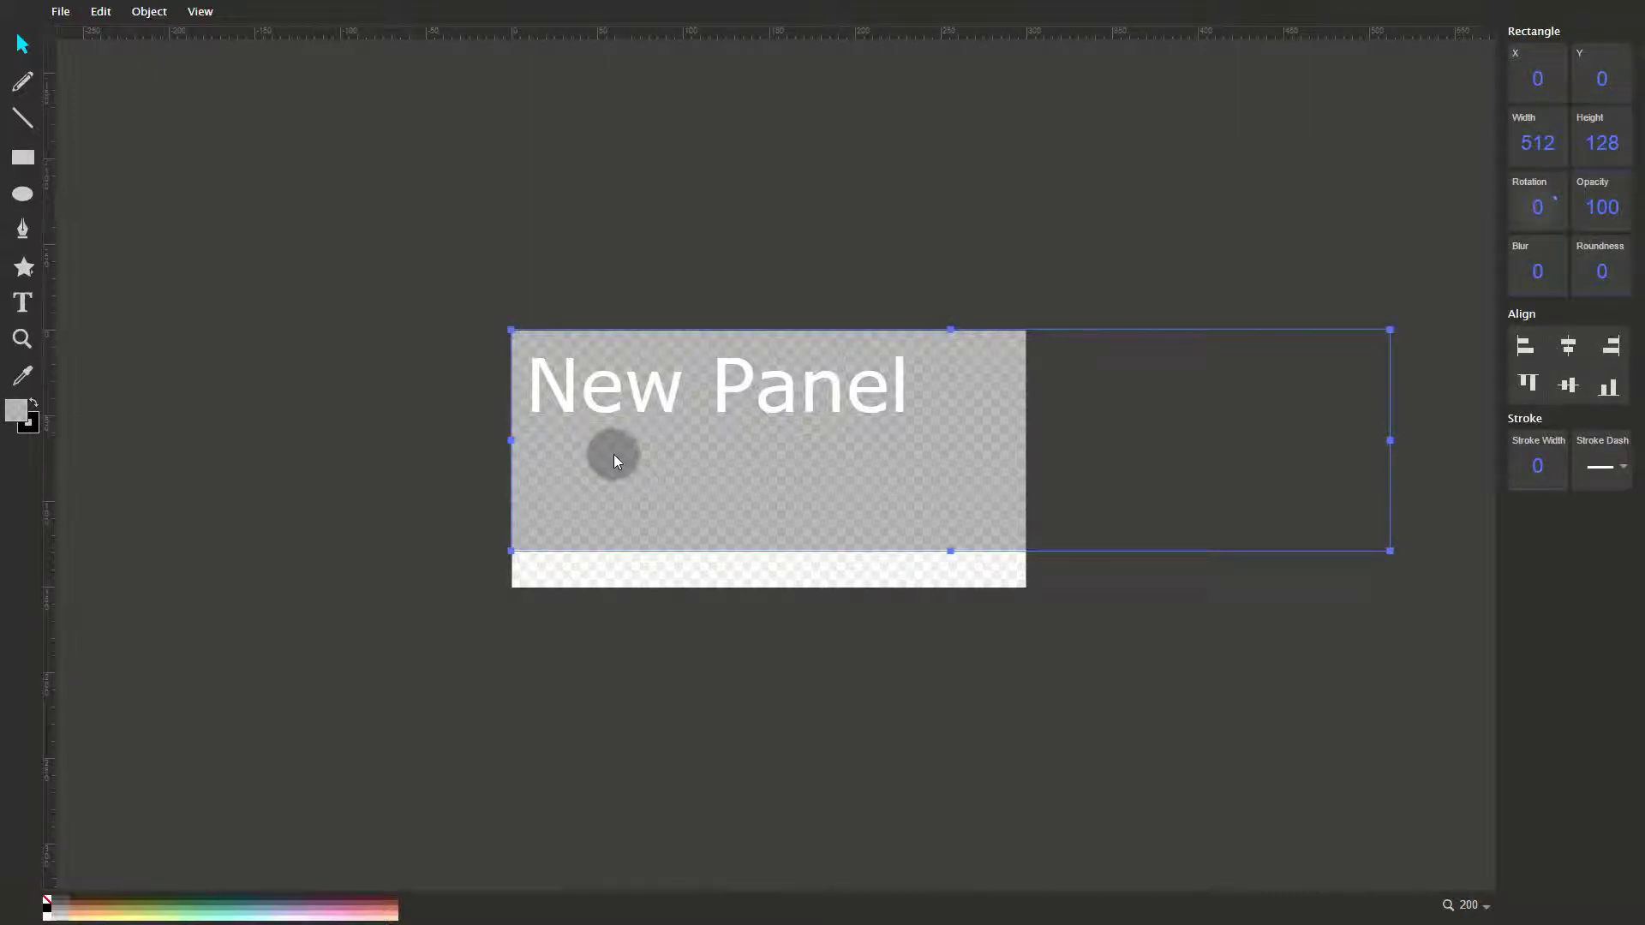
drag(1387, 554, 1027, 590)
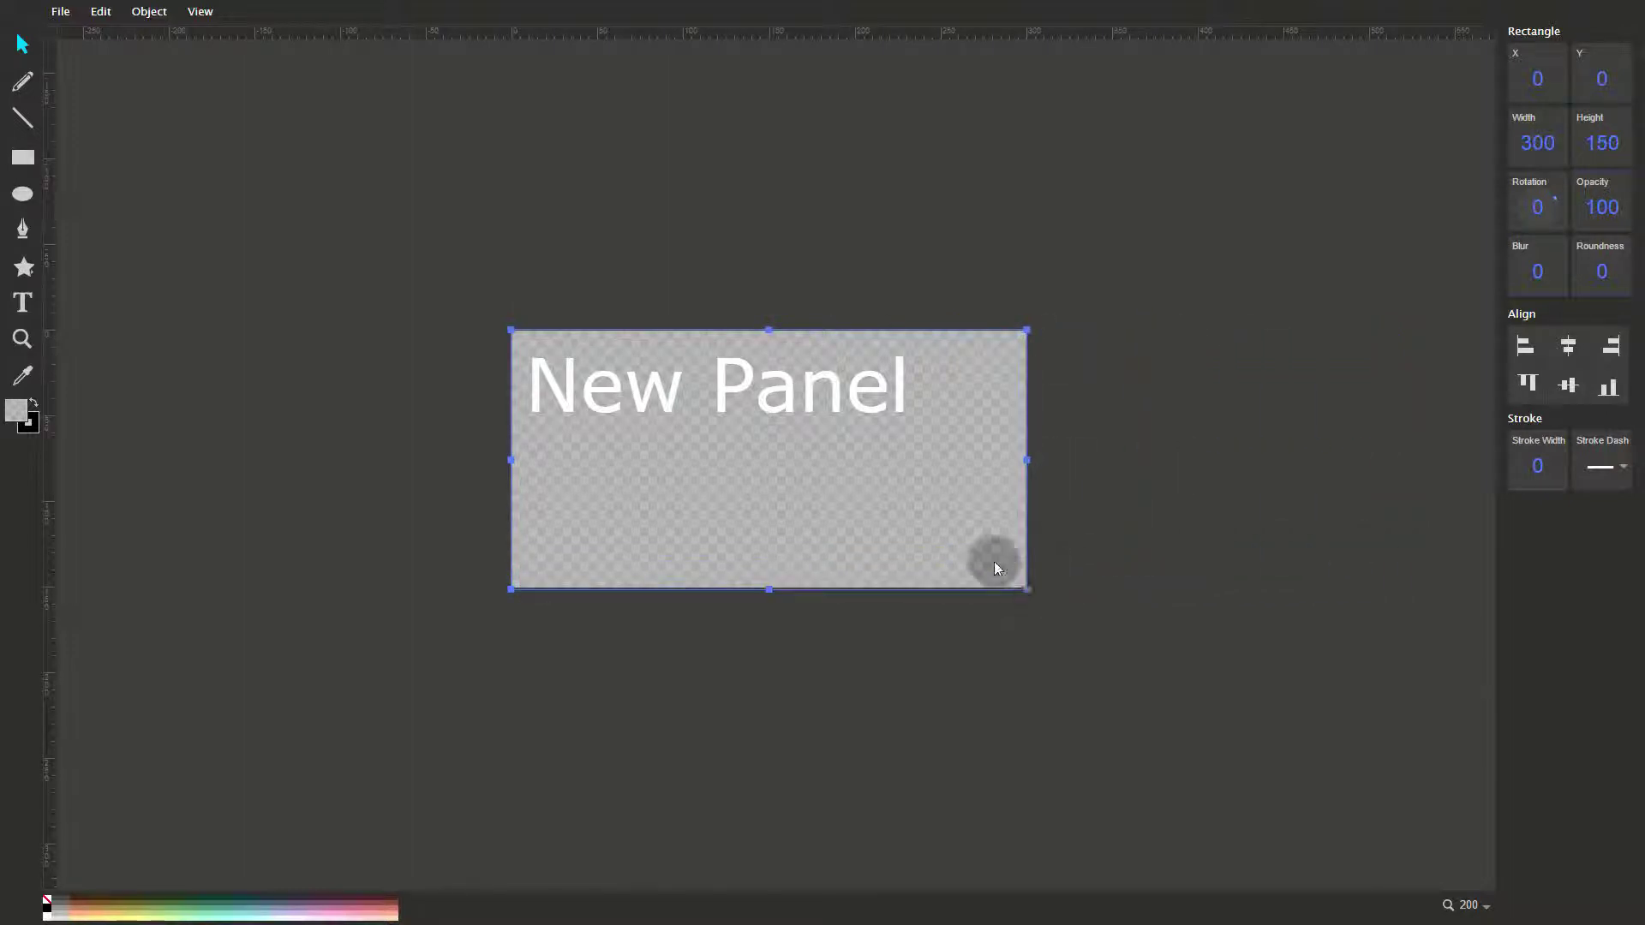
Change the New Panel title's font to Helvetica and its font size to 32
double_click(825, 398)
drag(535, 379, 908, 395)
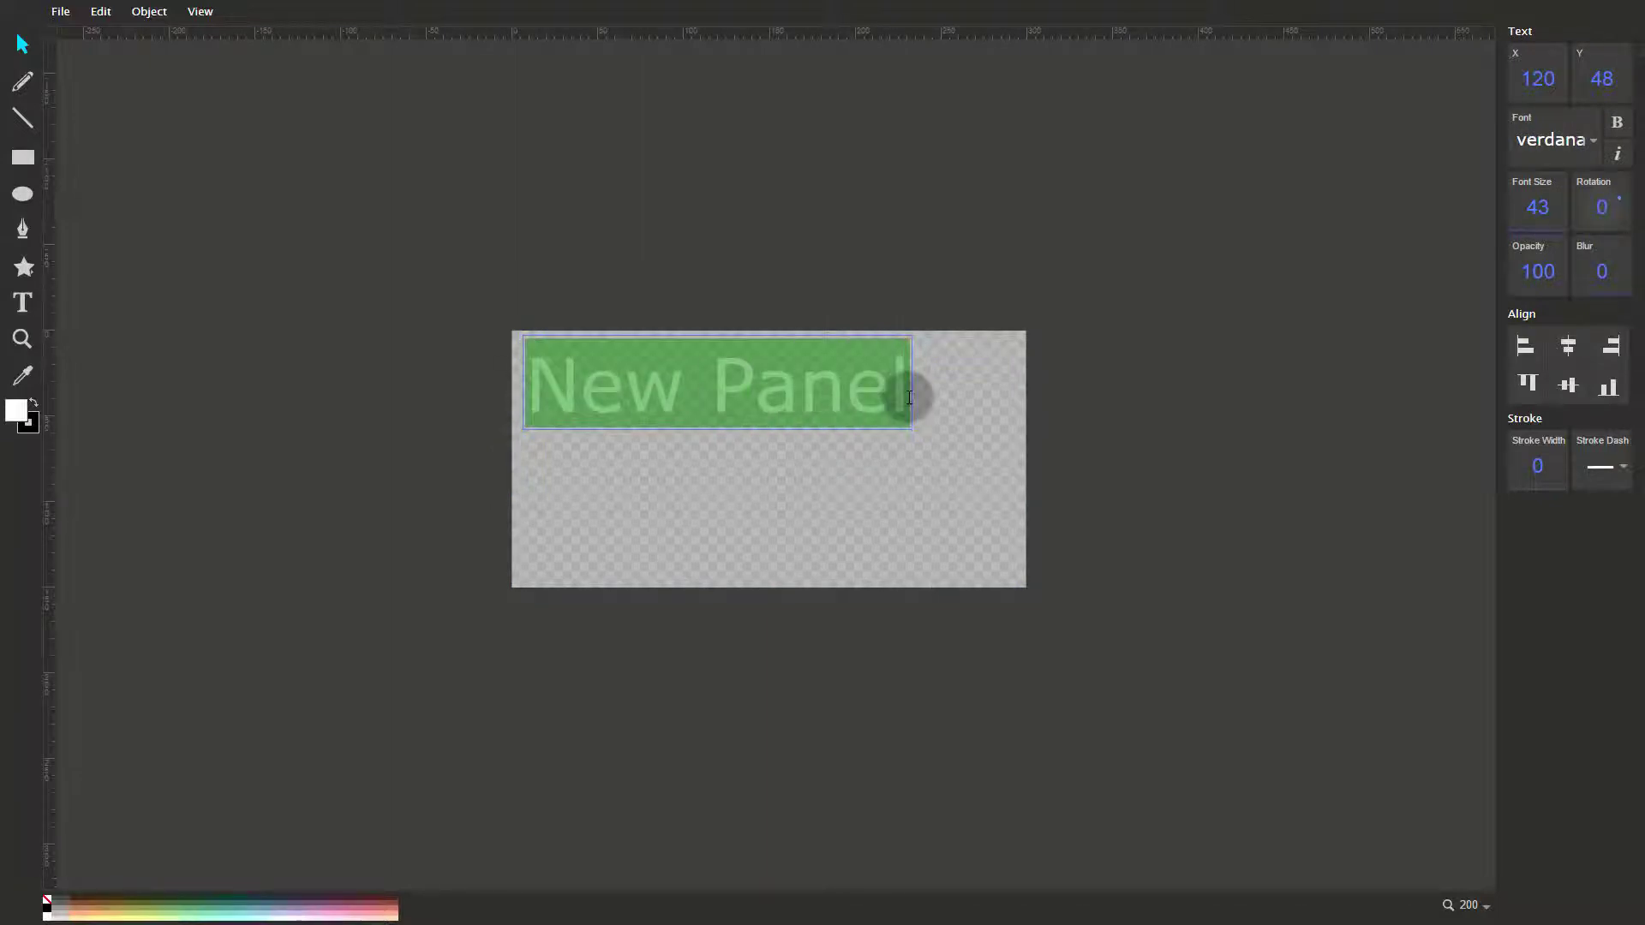
click(1595, 146)
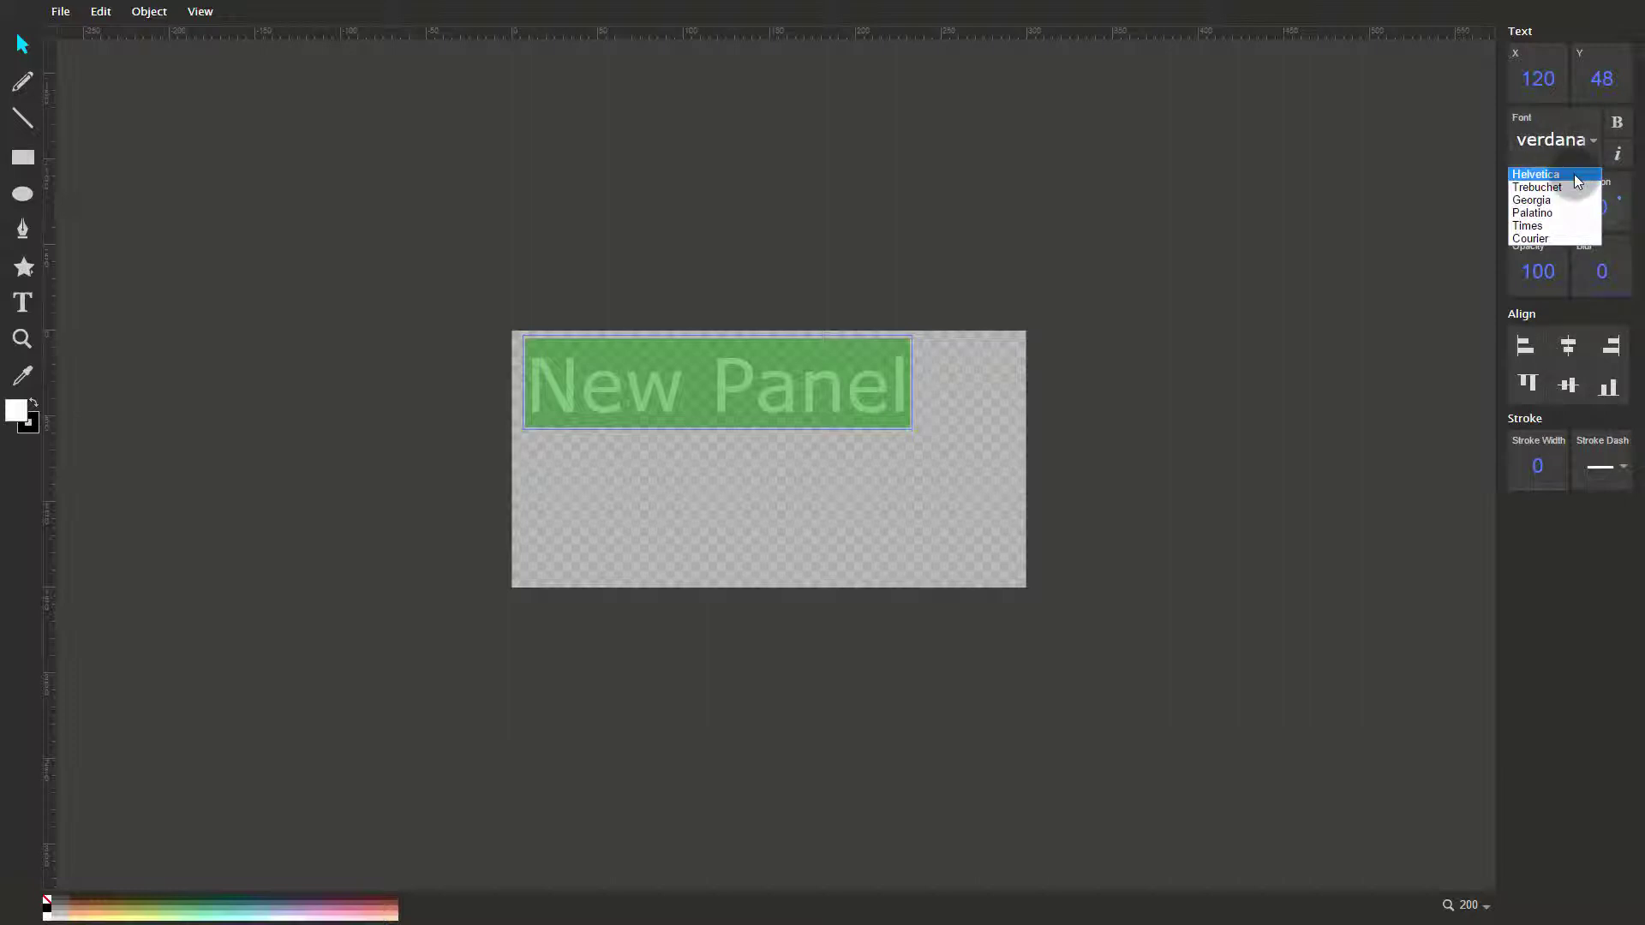
click(1575, 174)
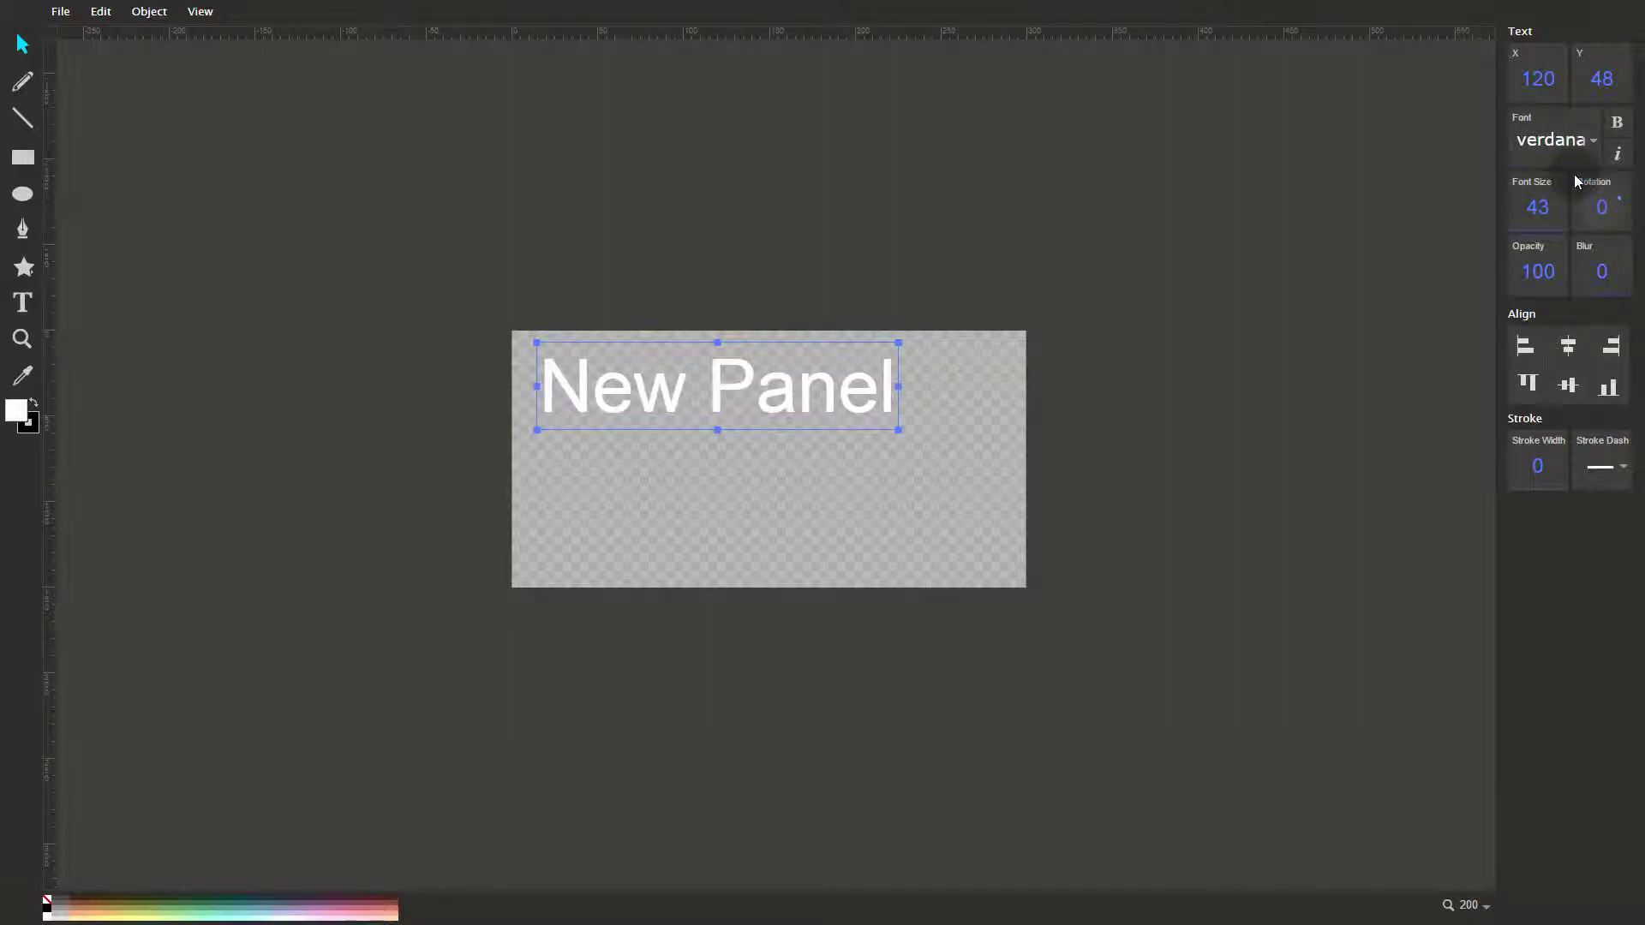
click(1539, 206)
text(32)
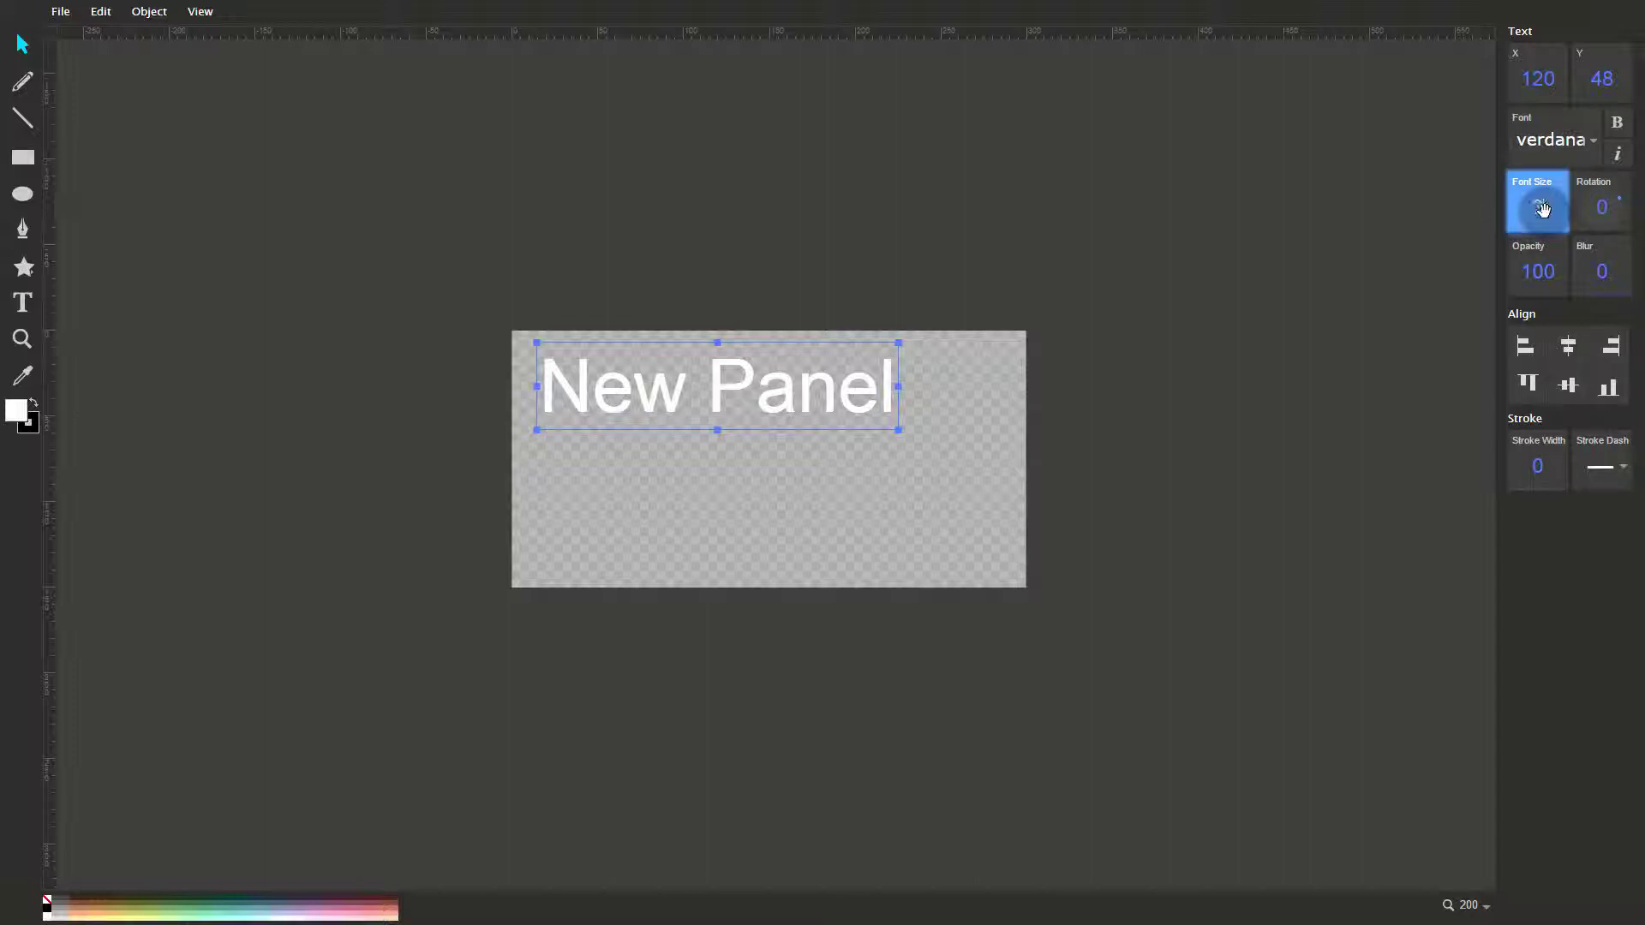
key(Return)
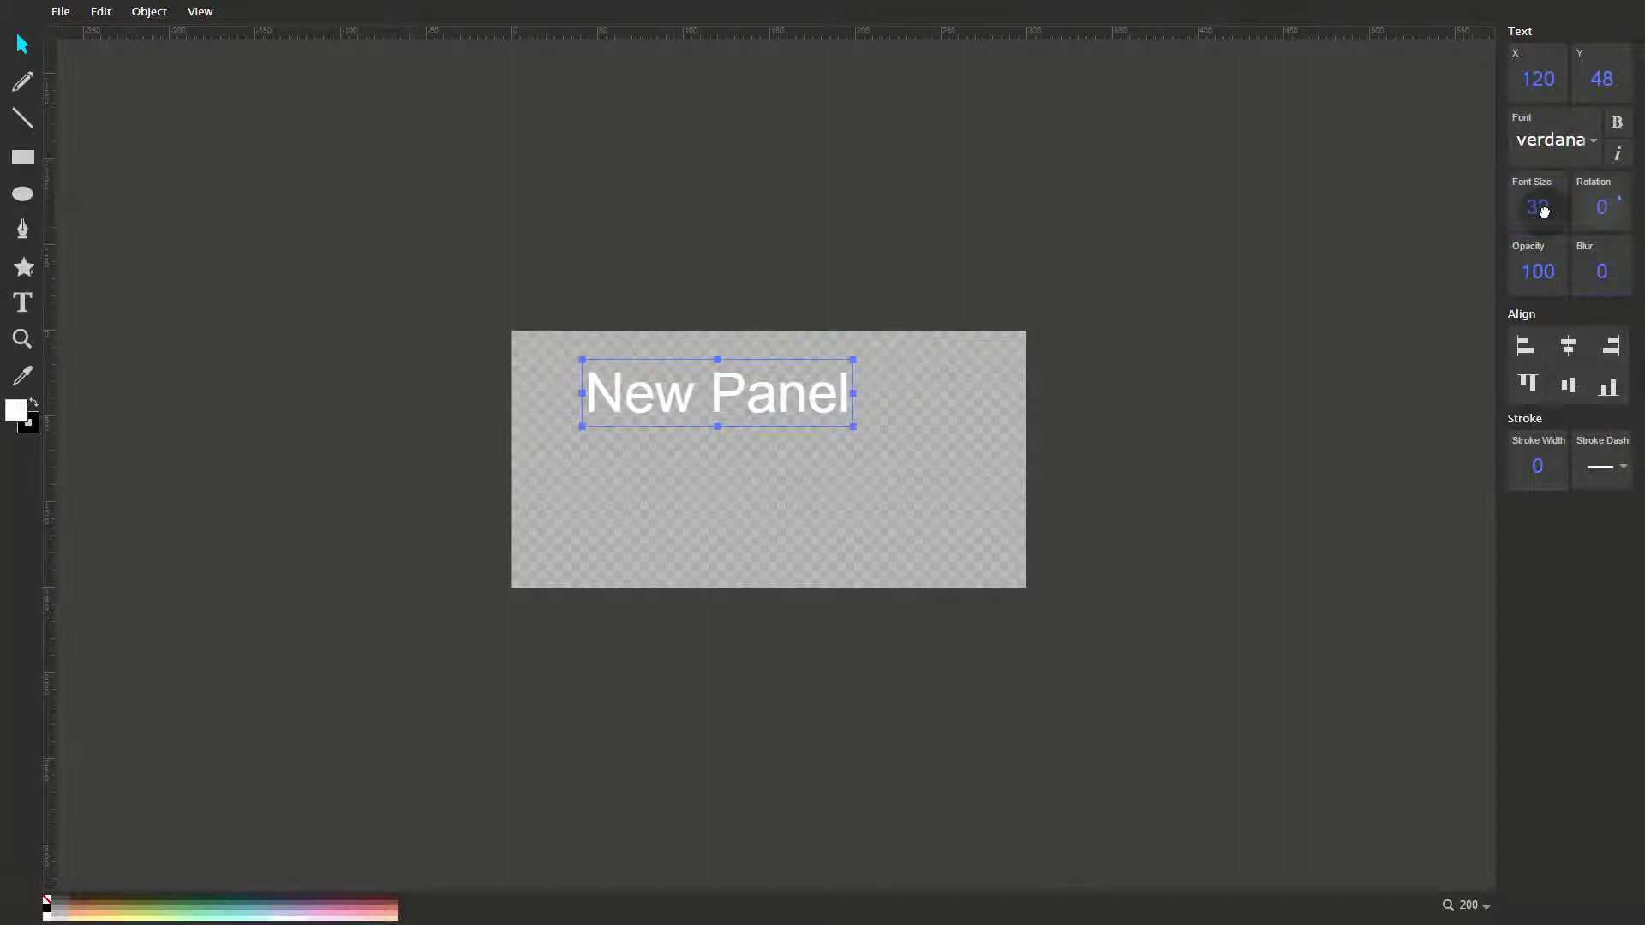
Replace the title text with Modern House and centre it horizontally on the canvas
double_click(590, 392)
drag(590, 393, 851, 393)
text(Moder)
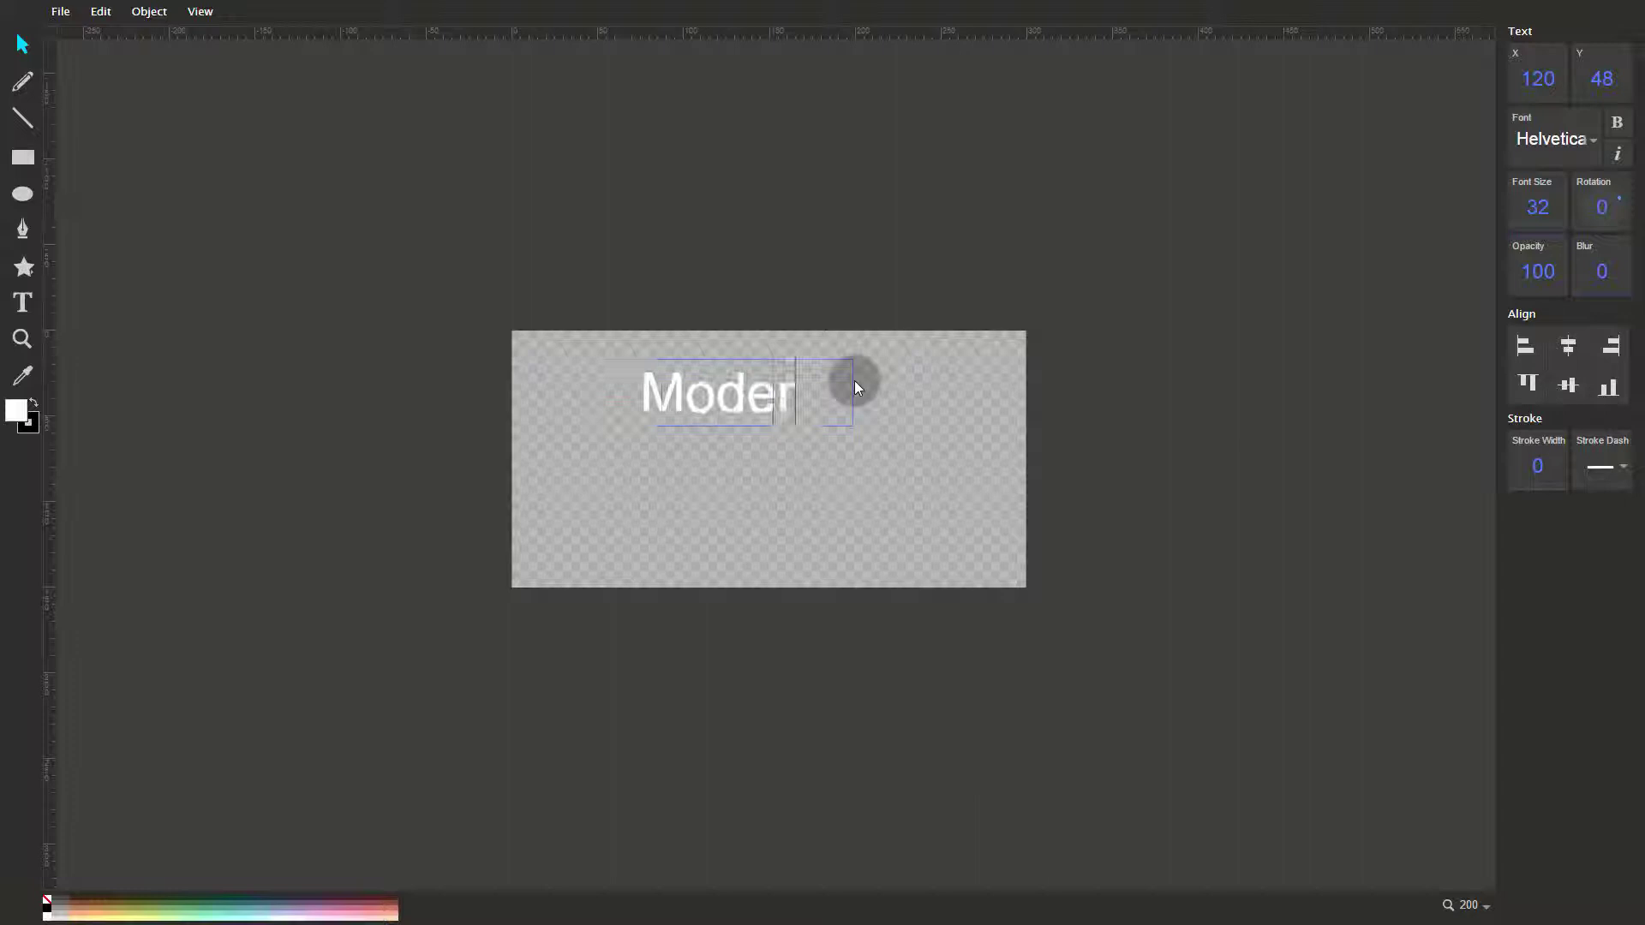
text(n House)
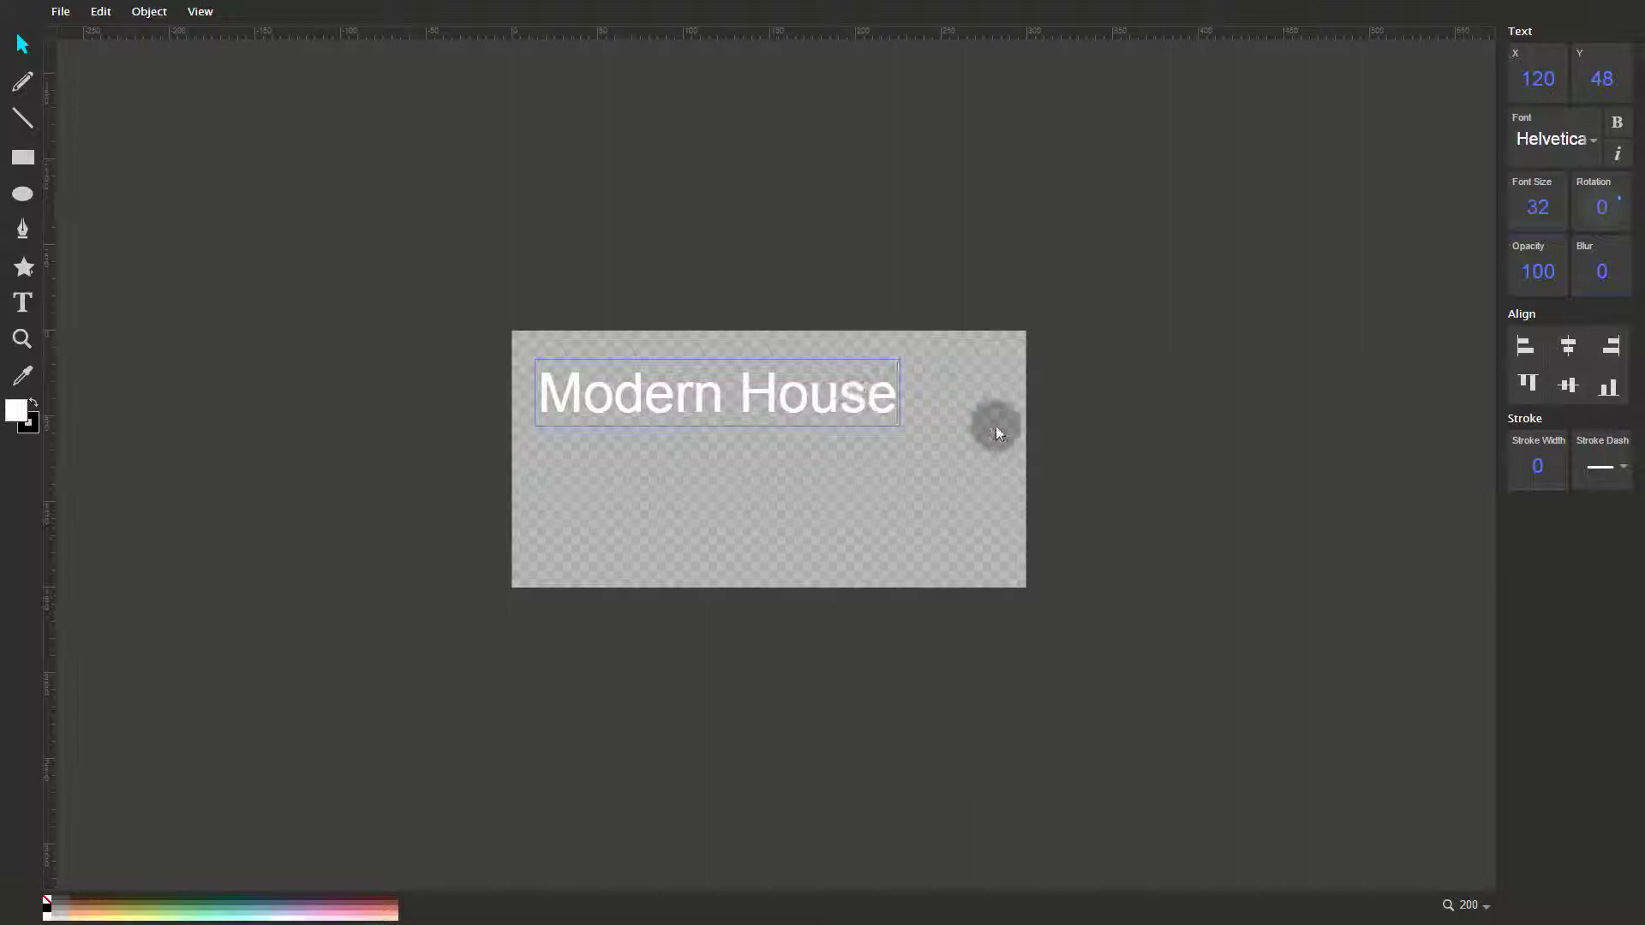
click(1574, 347)
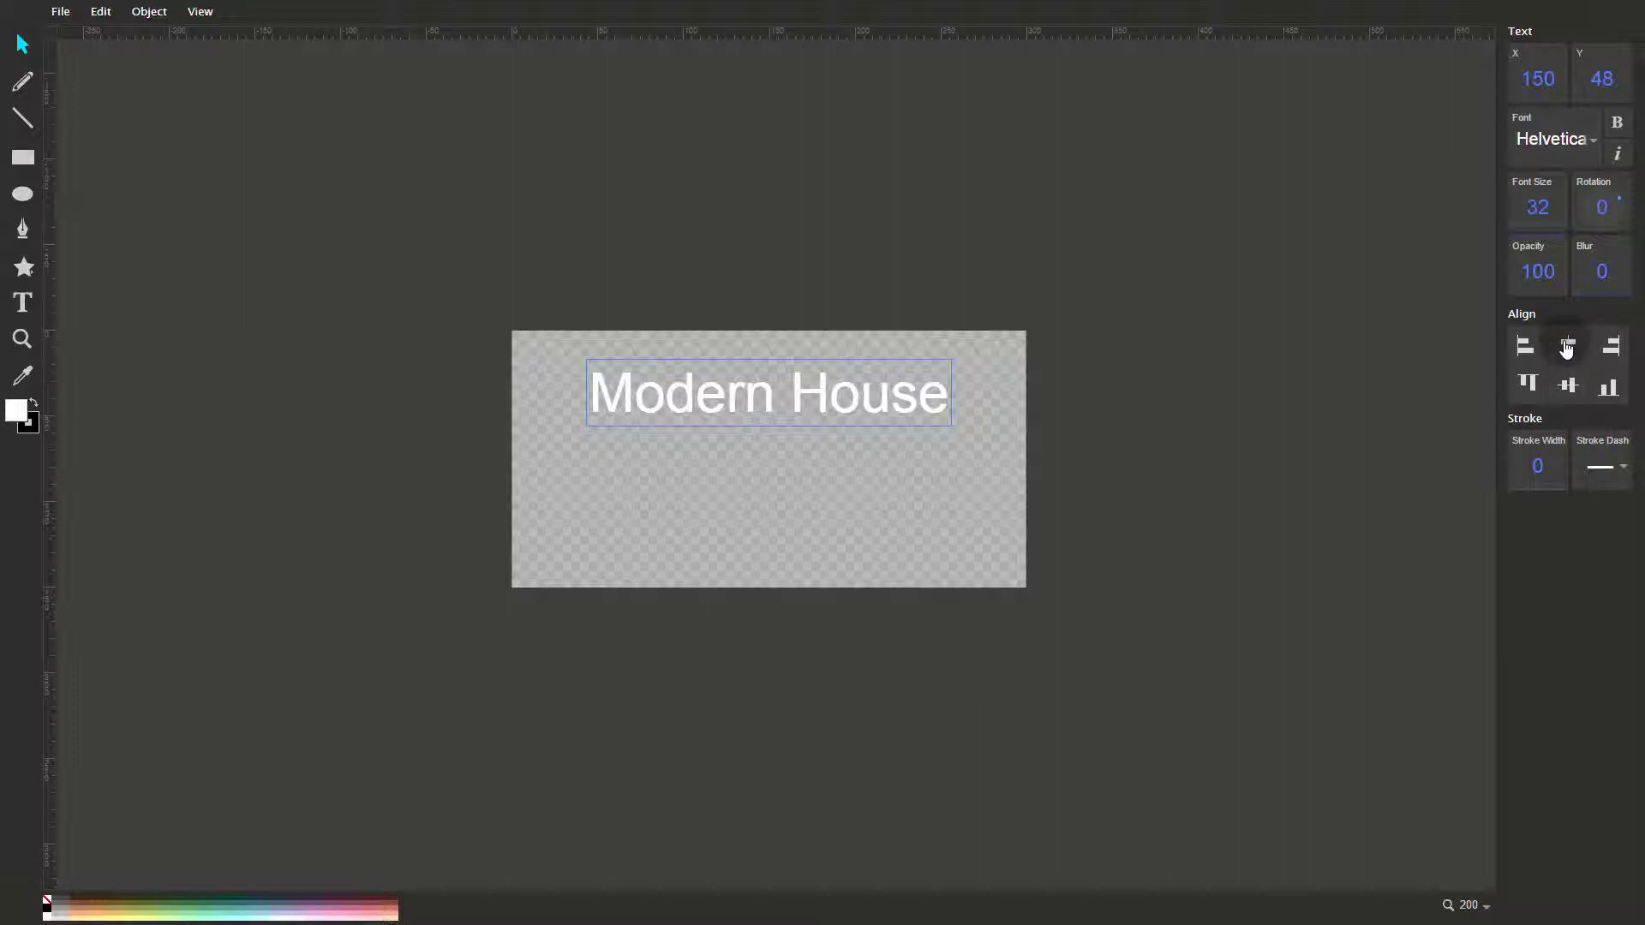
Duplicate the Modern House title and nudge the copy directly beneath the original, to X 150 and Y 77
click(104, 20)
click(157, 190)
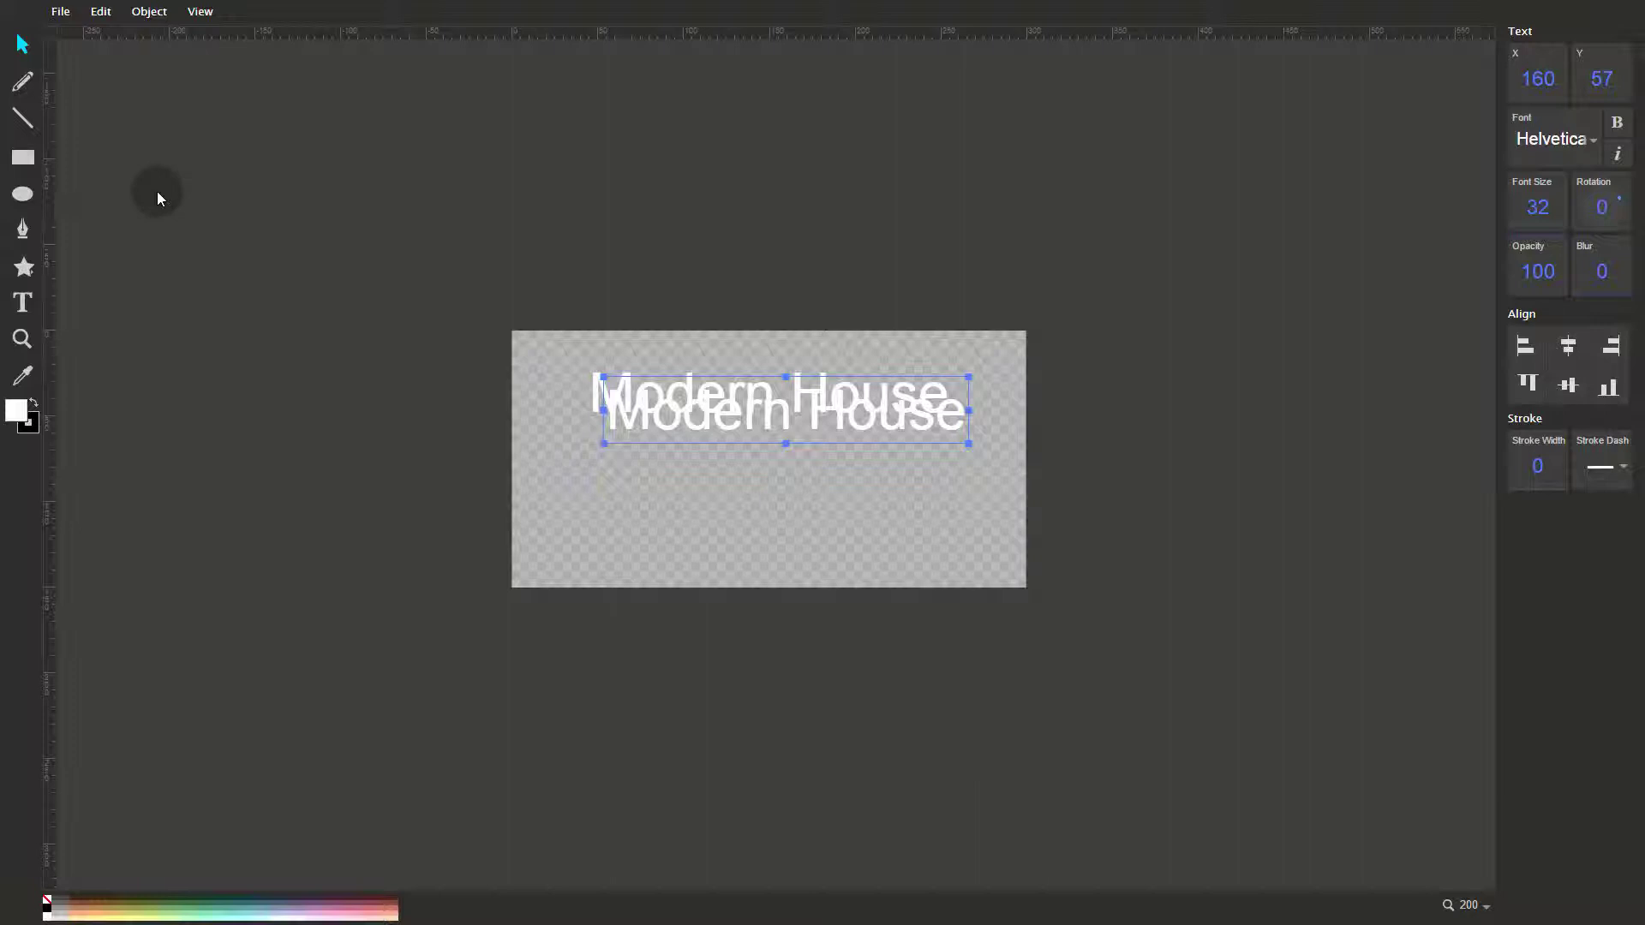
key(Down)
key(Down)
key(Down)
key(Down)
key(Down)
key(Down)
key(Down)
key(Down)
key(Down)
key(Down)
key(Down)
key(Down)
key(Down)
key(Down)
key(Down)
key(Down)
key(Down)
key(Down)
key(Down)
key(Down)
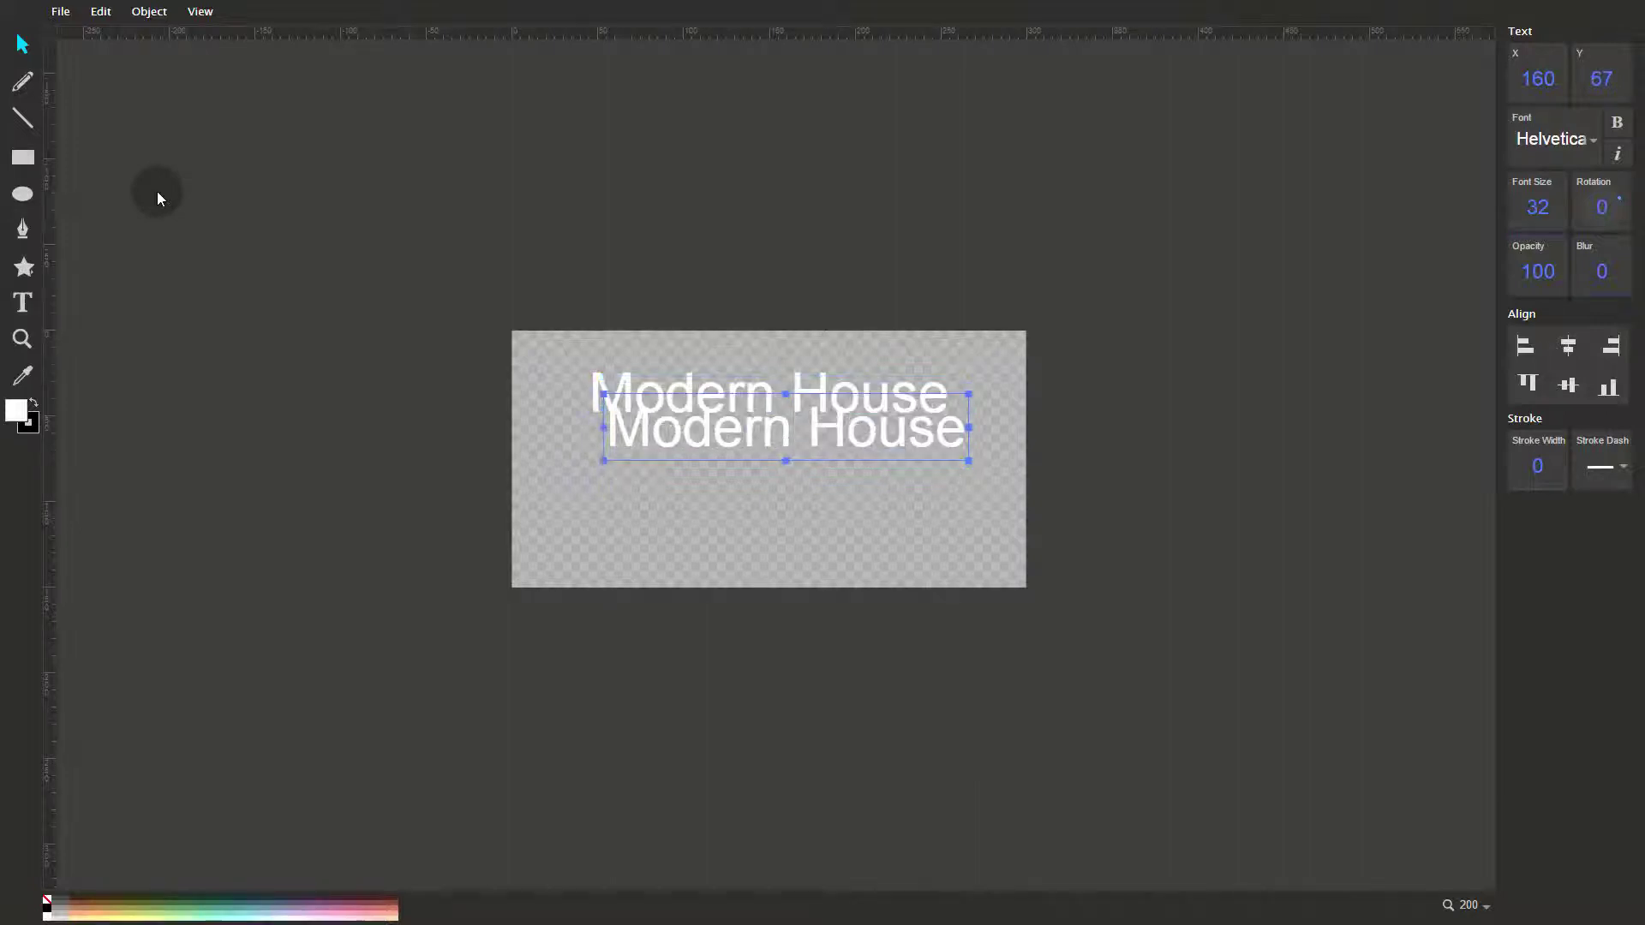
key(Left)
key(Left)
key(Left)
key(Left)
key(Left)
key(Left)
key(Left)
key(Left)
key(Left)
key(Left)
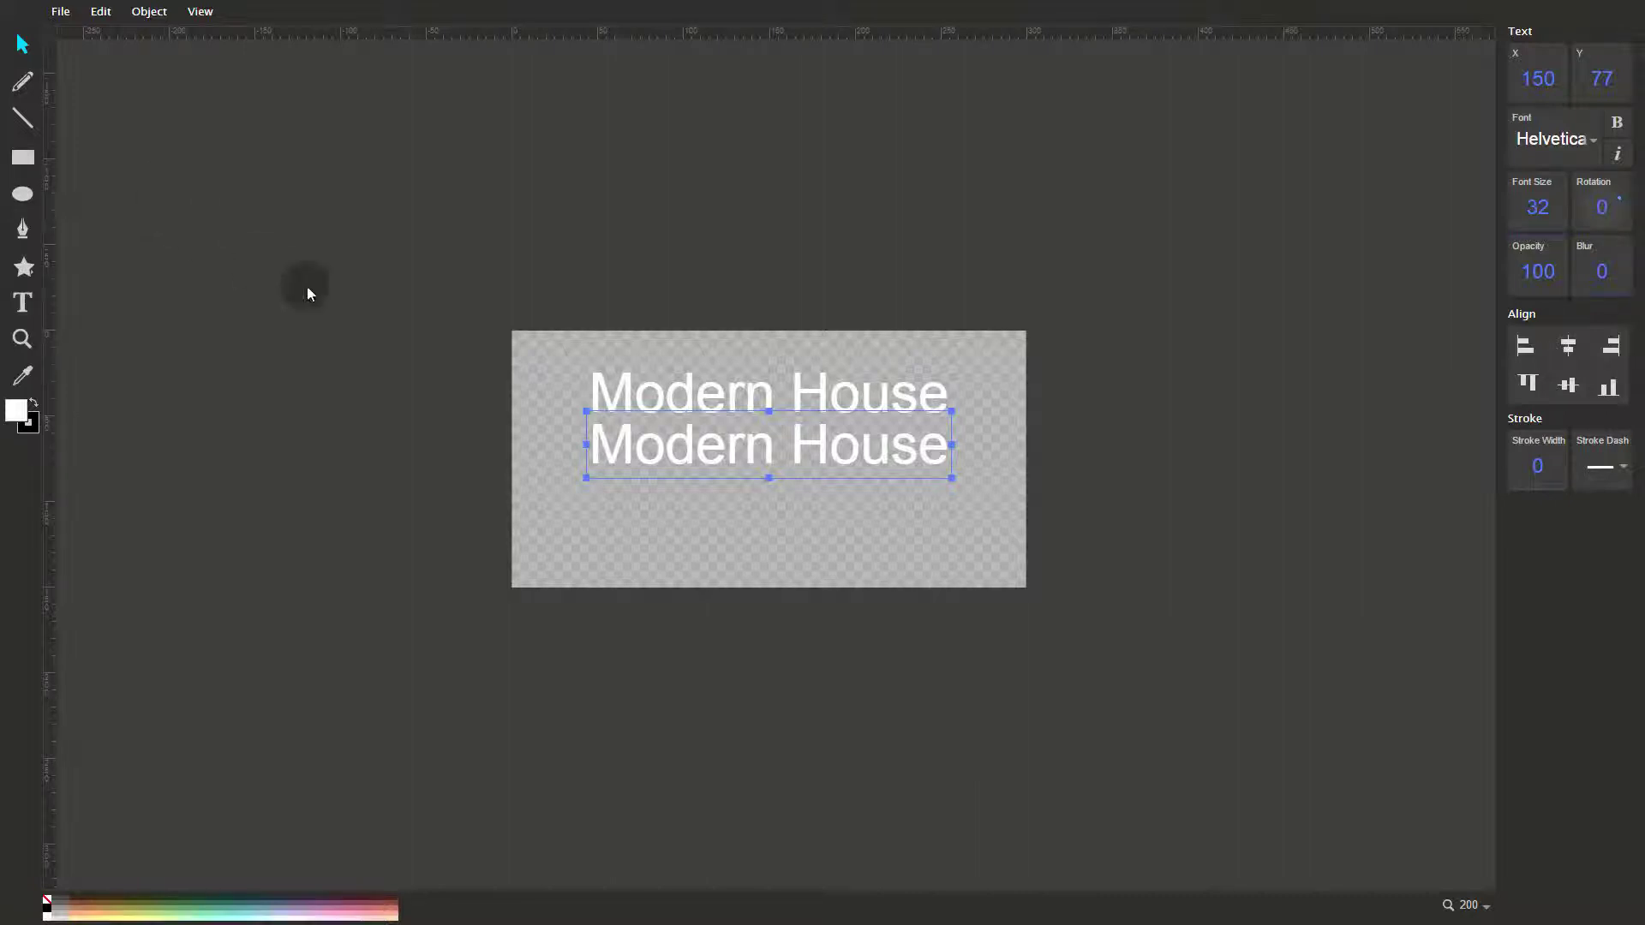
Replace the duplicated line's text with bit.ly/cl3verhouse
double_click(584, 440)
drag(588, 443, 956, 447)
text(bit.ly/cl3verhouse)
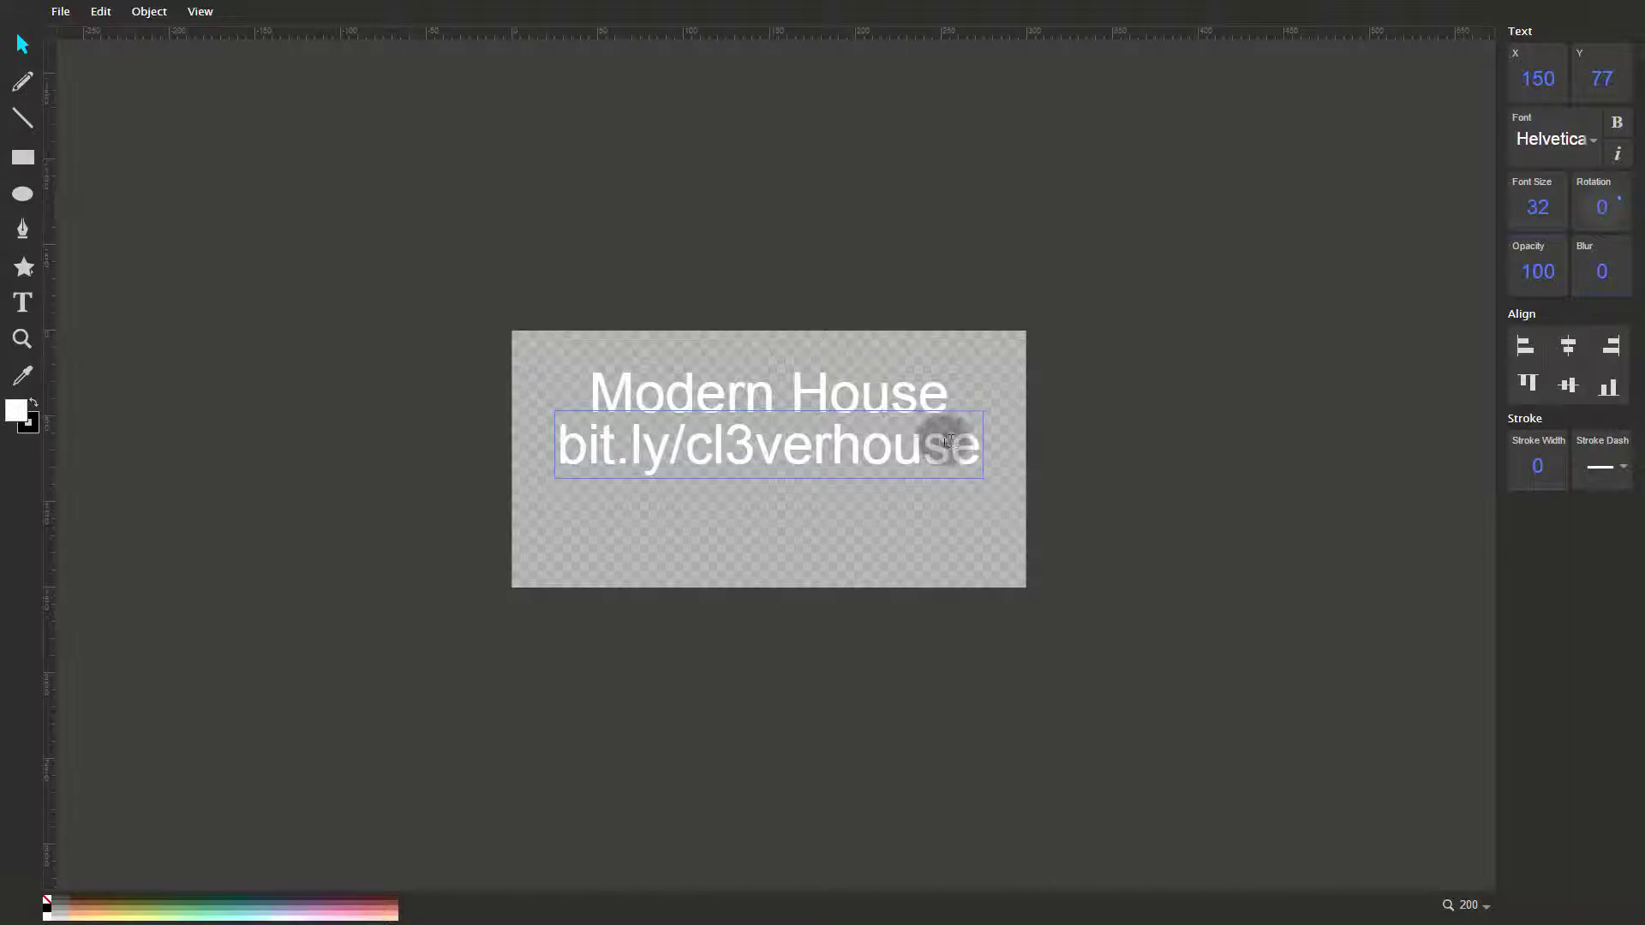
key(Escape)
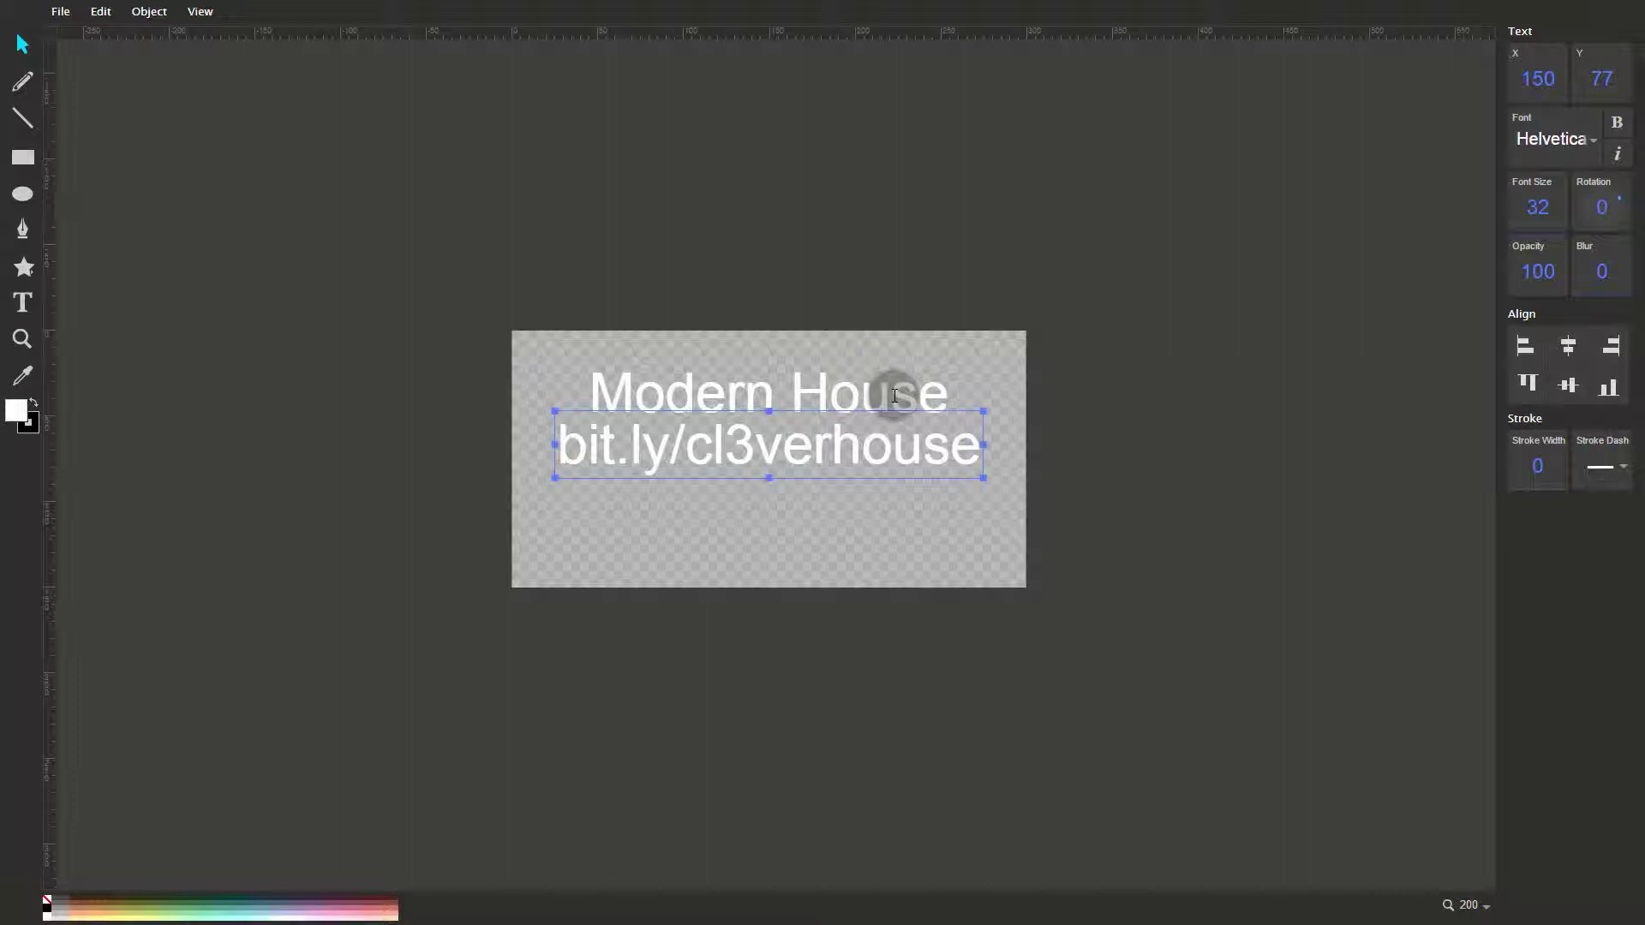
Group the Modern House title and the link line beneath it
shift+click(895, 395)
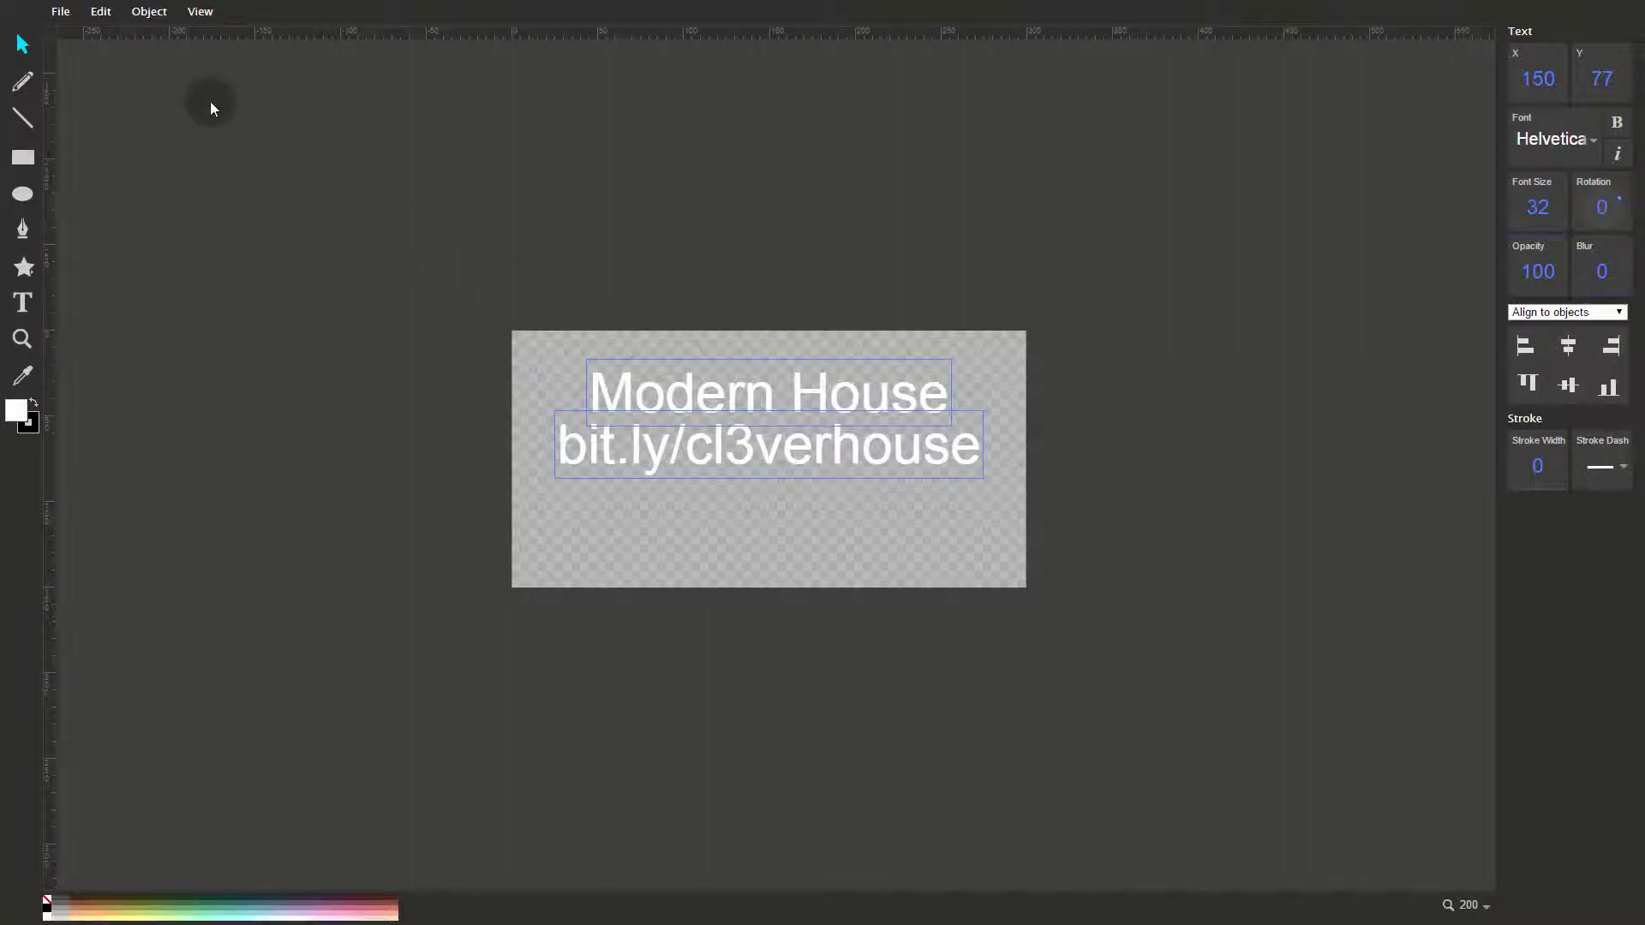
click(148, 13)
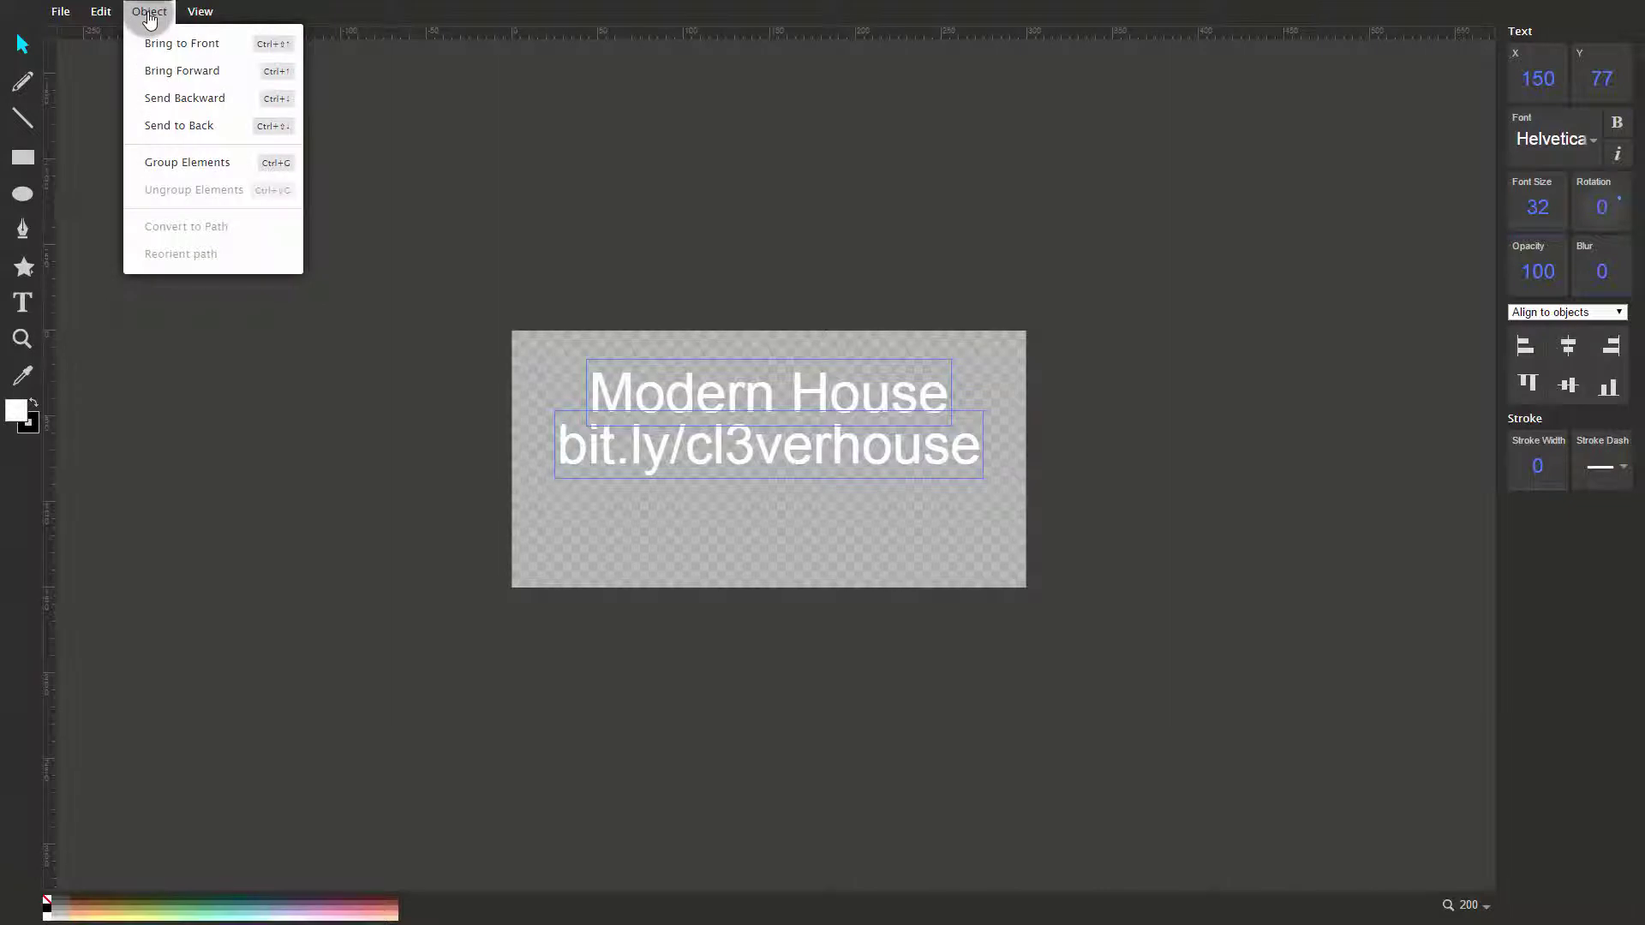
click(182, 169)
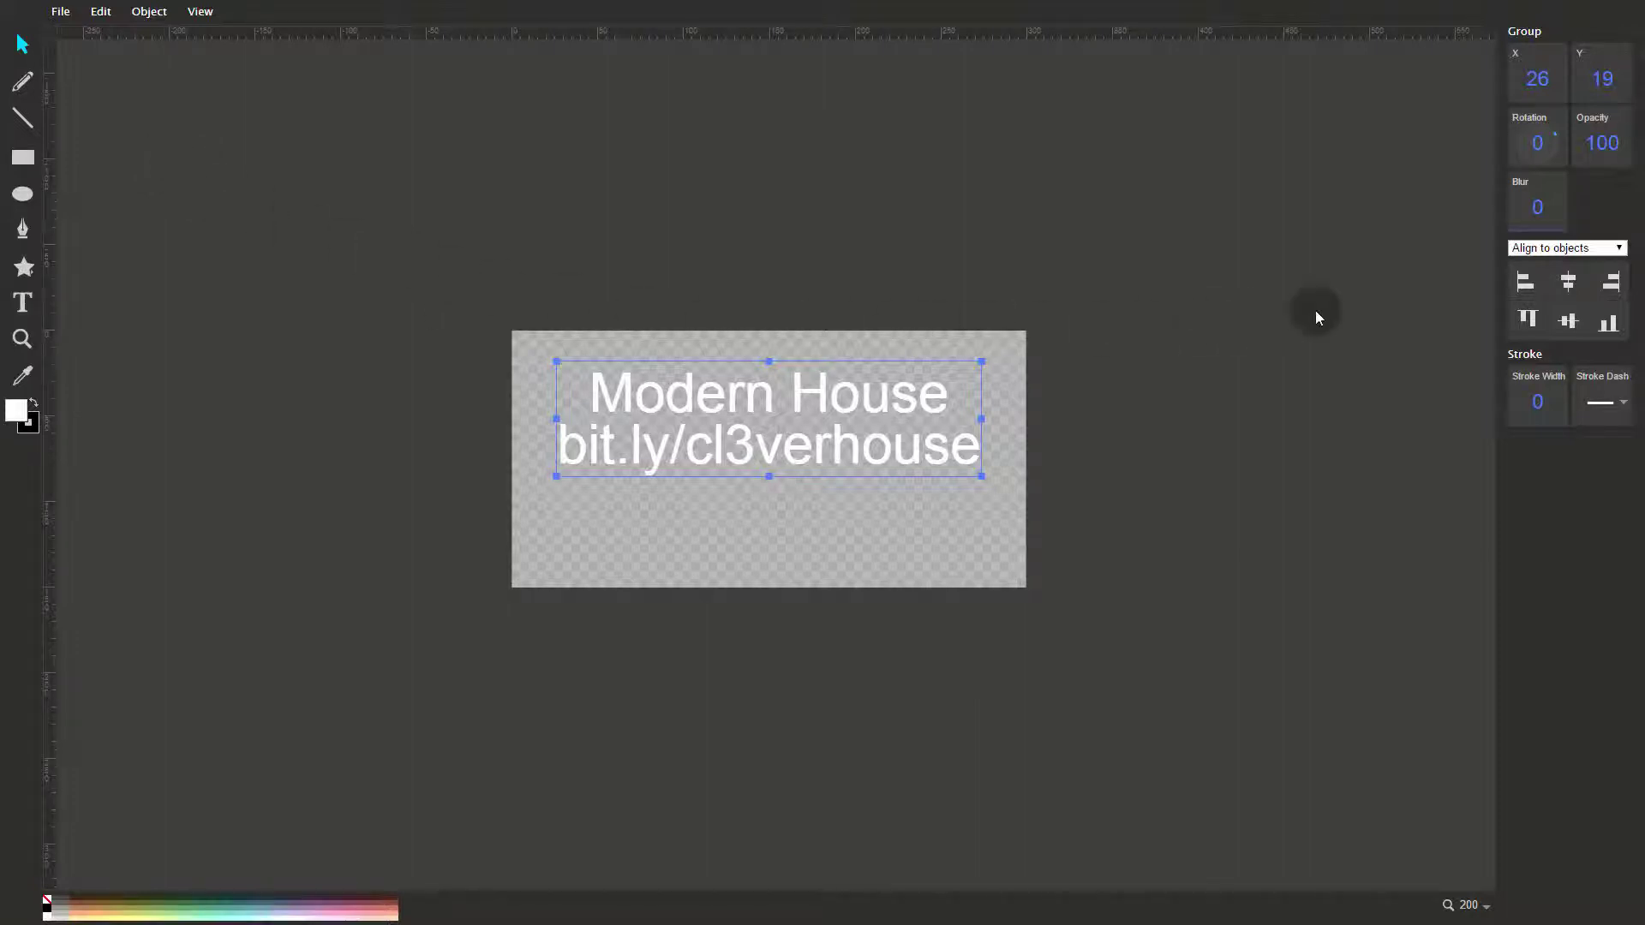
Centre the grouped title and link vertically on the canvas, aligning relative to the page
click(1564, 247)
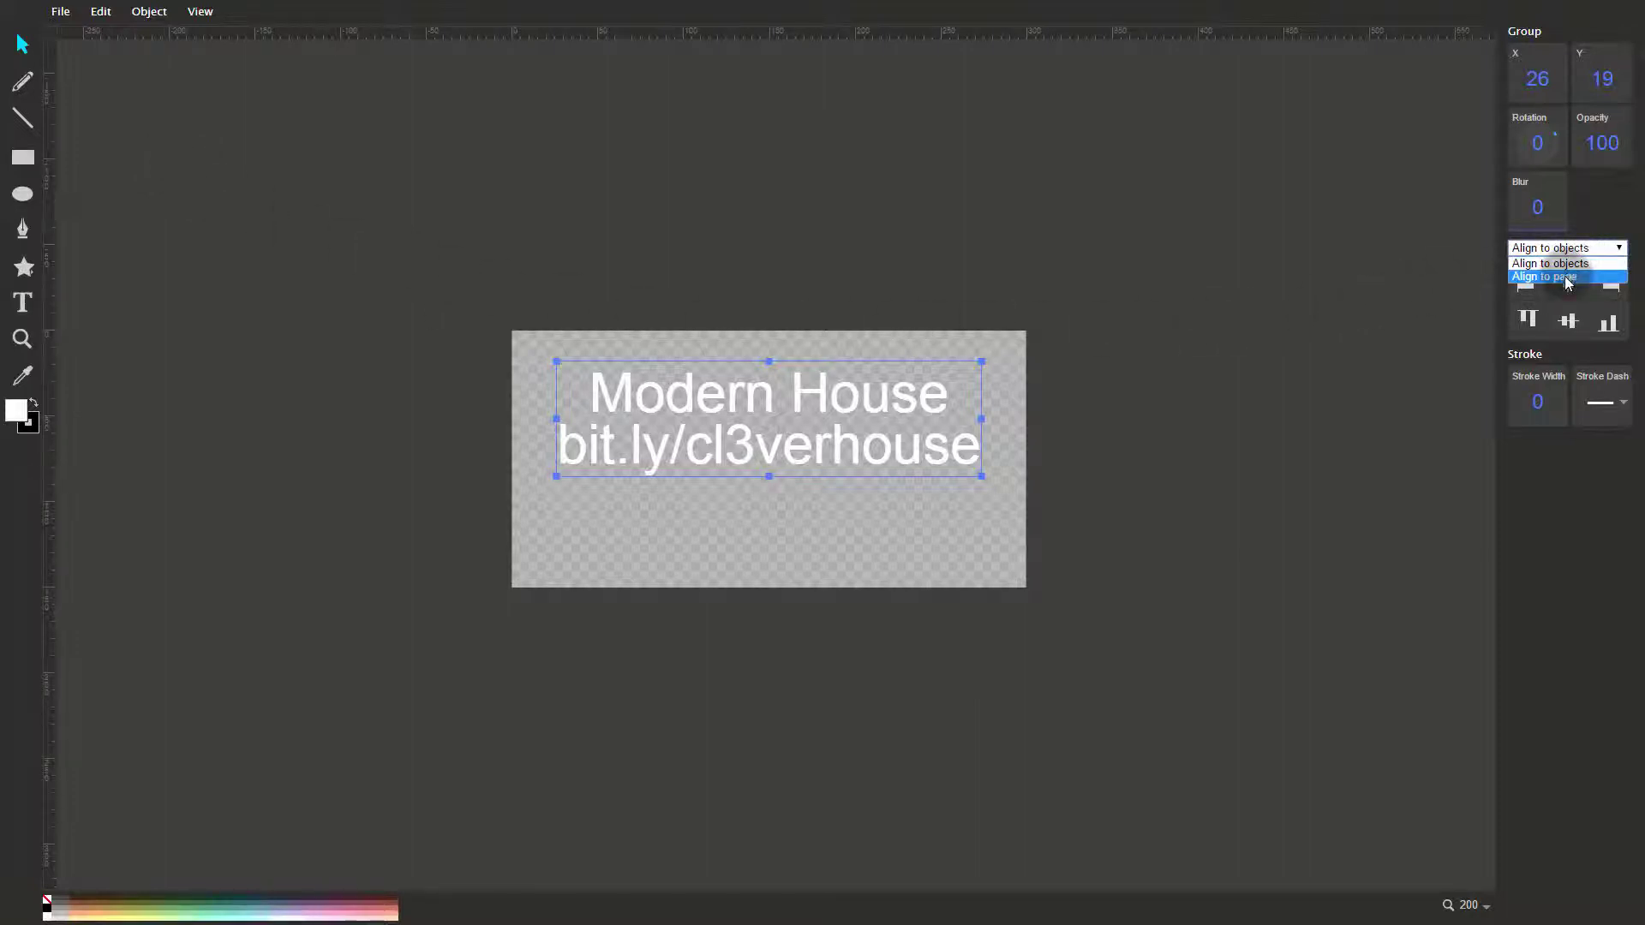
click(1567, 276)
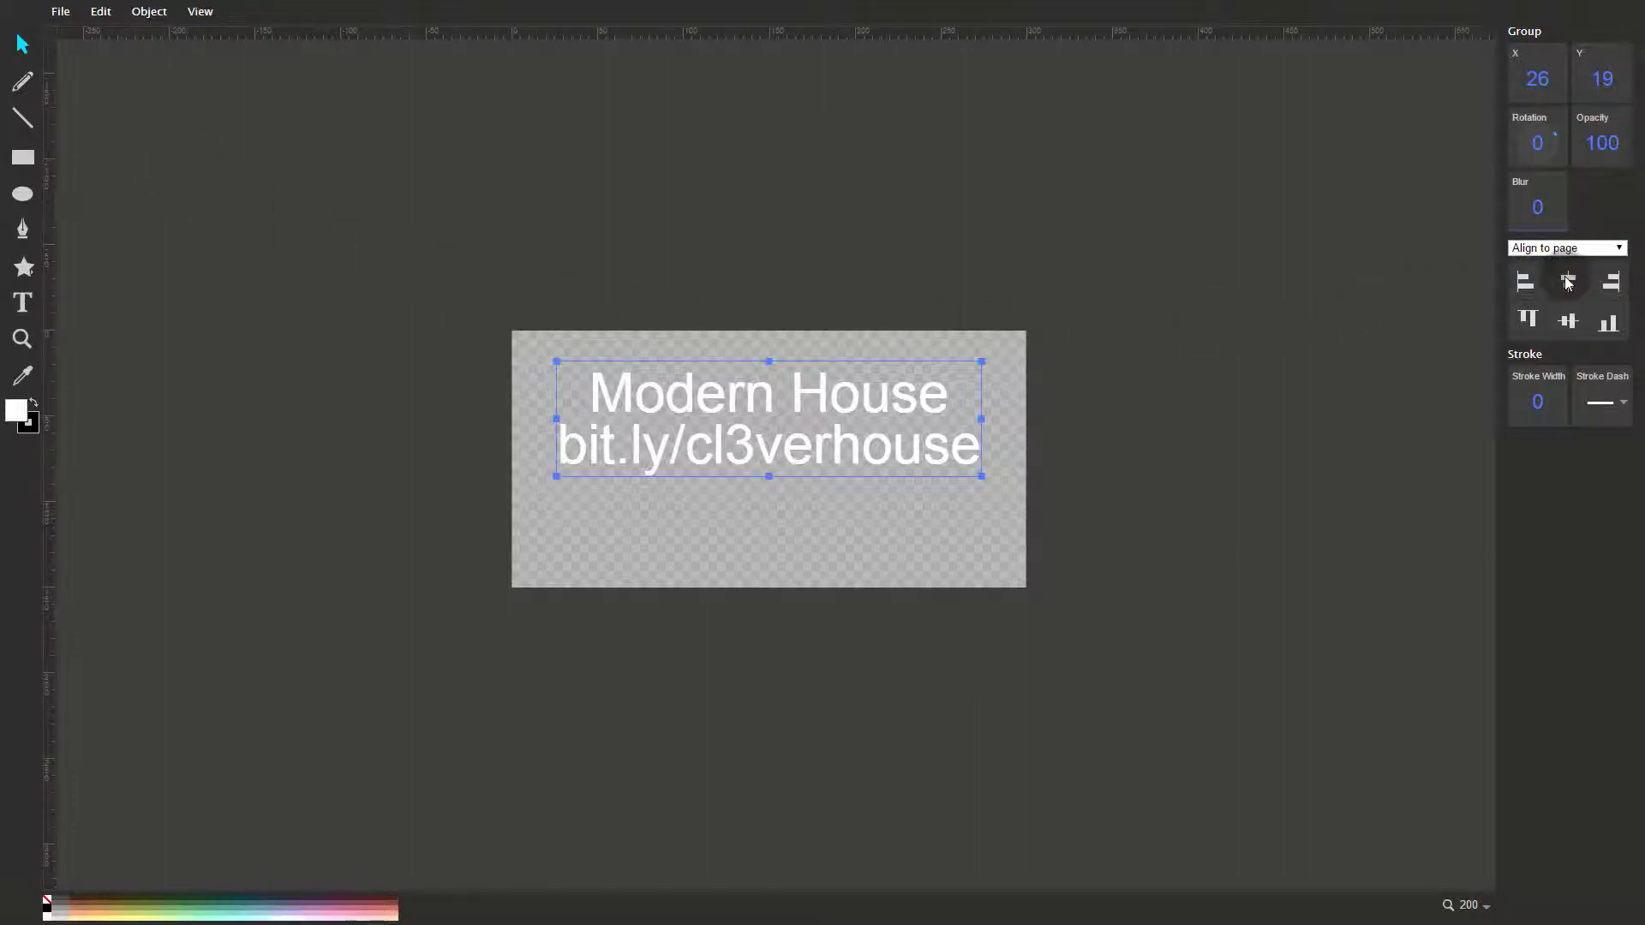
click(1568, 321)
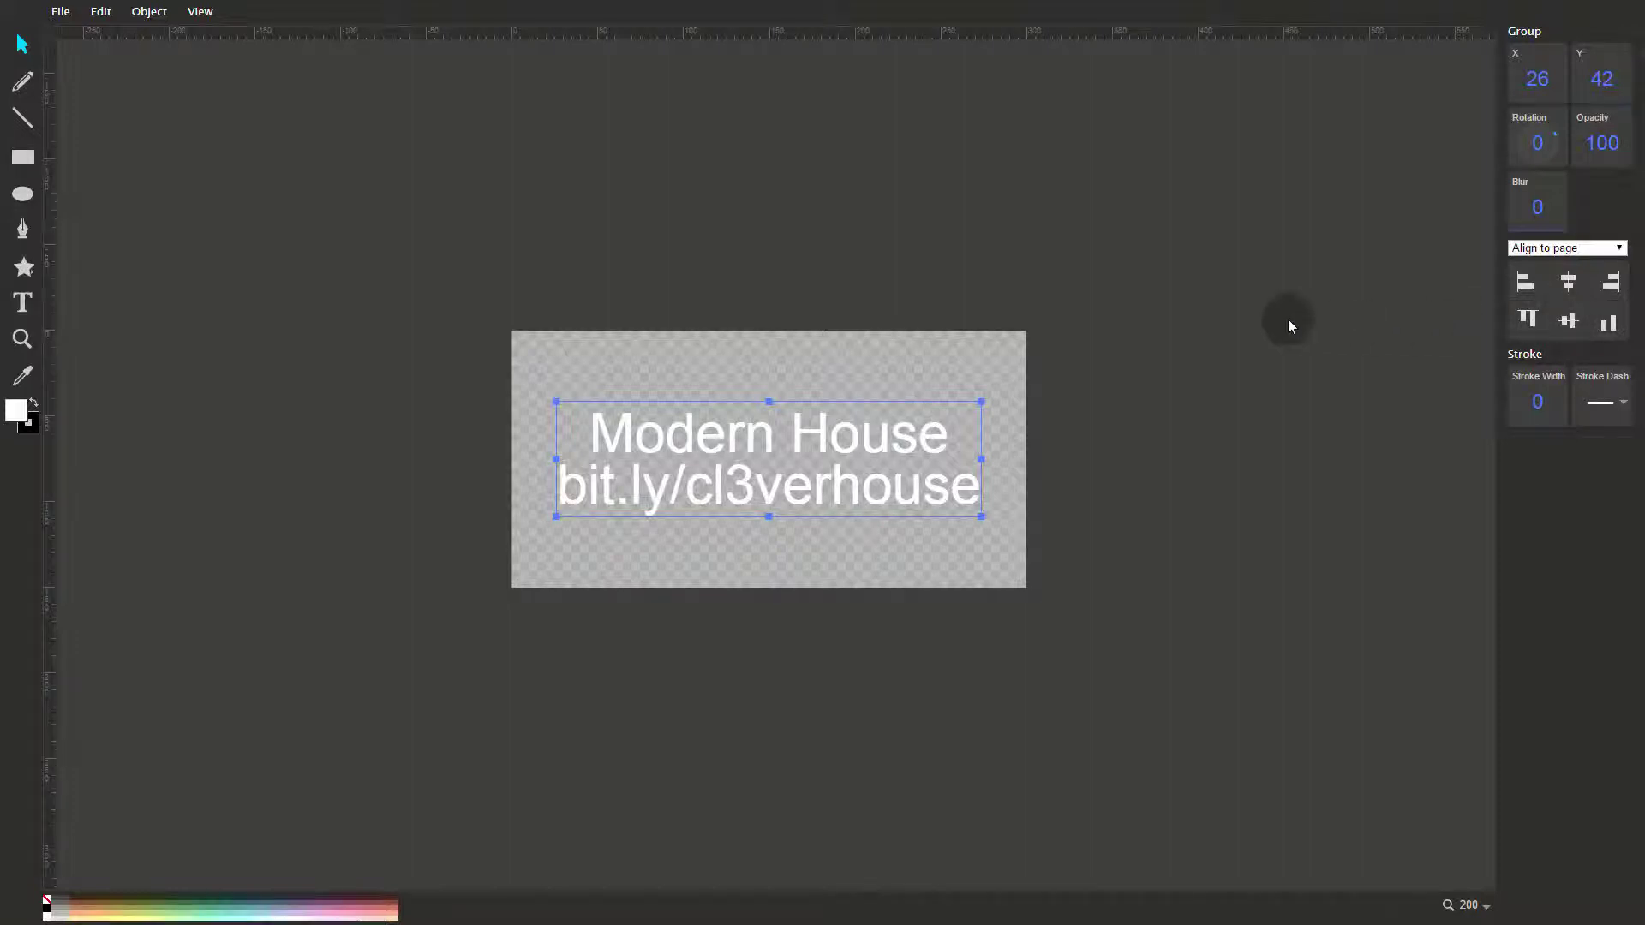
Fill the background rectangle with dark grey and set its opacity to 35
click(1001, 343)
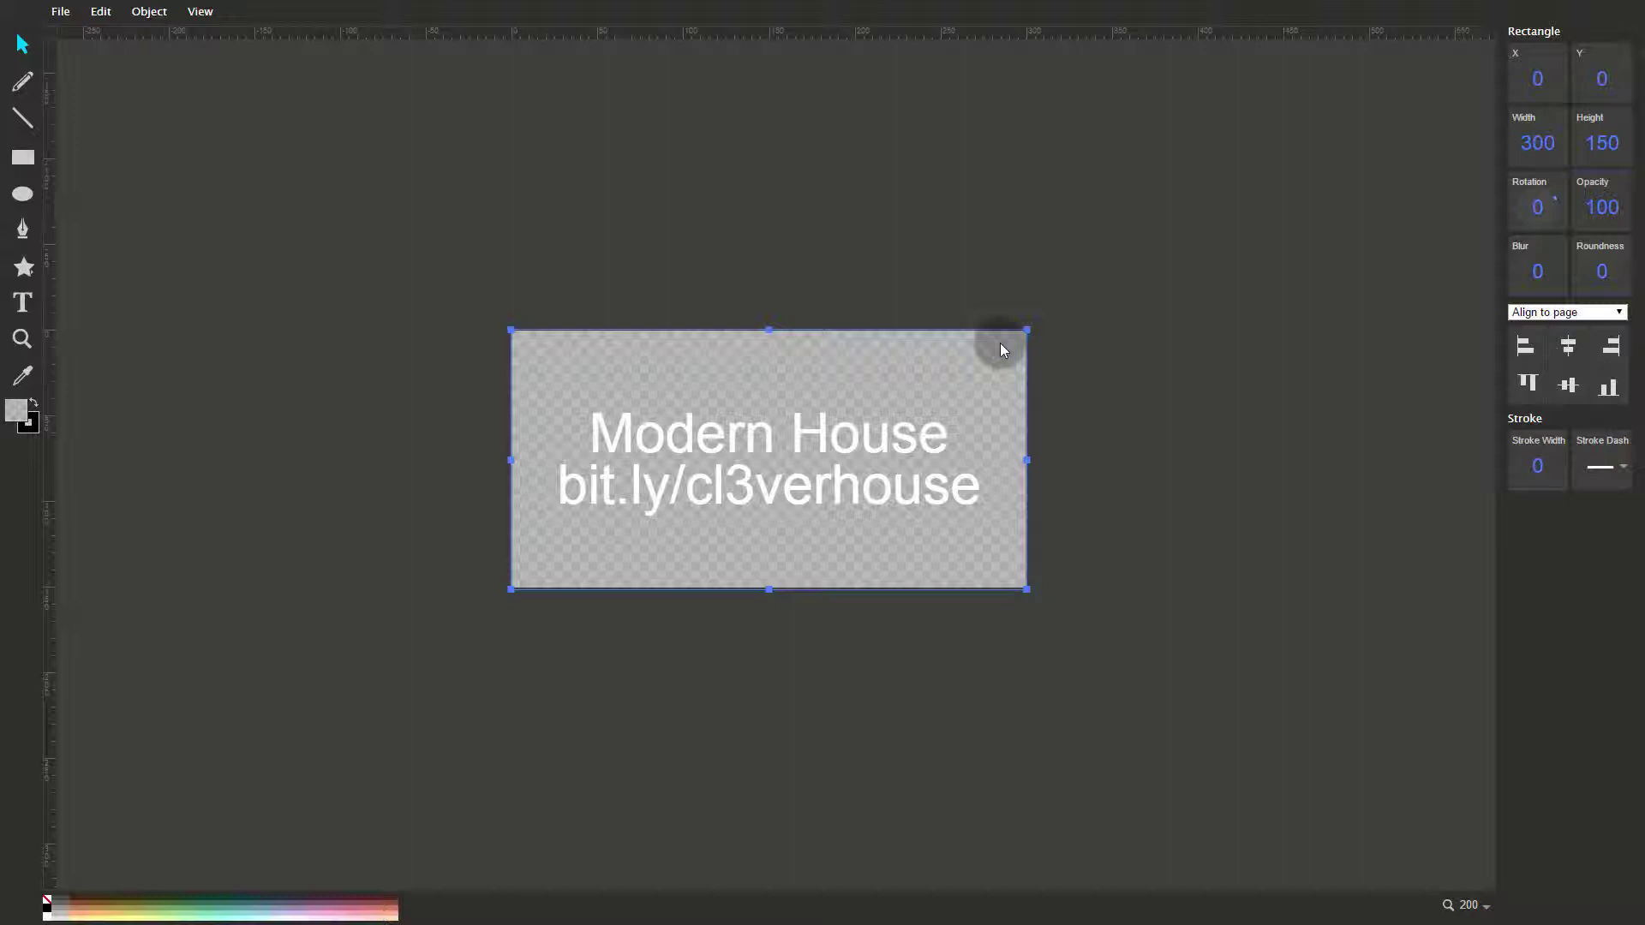
click(68, 901)
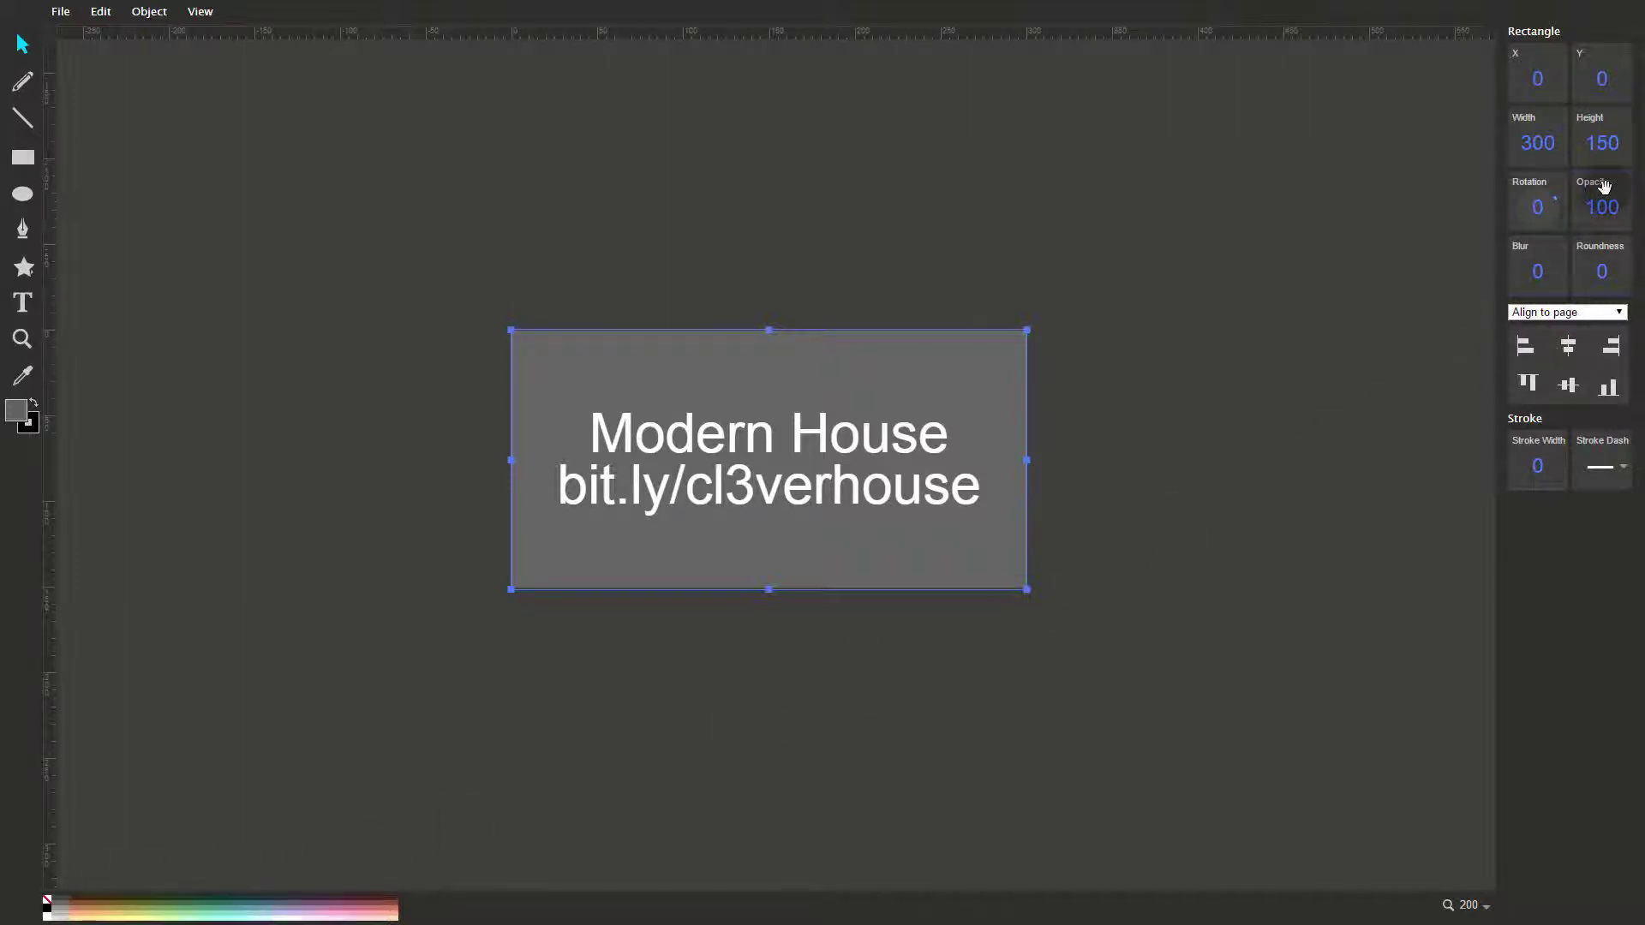
drag(1604, 187, 1604, 235)
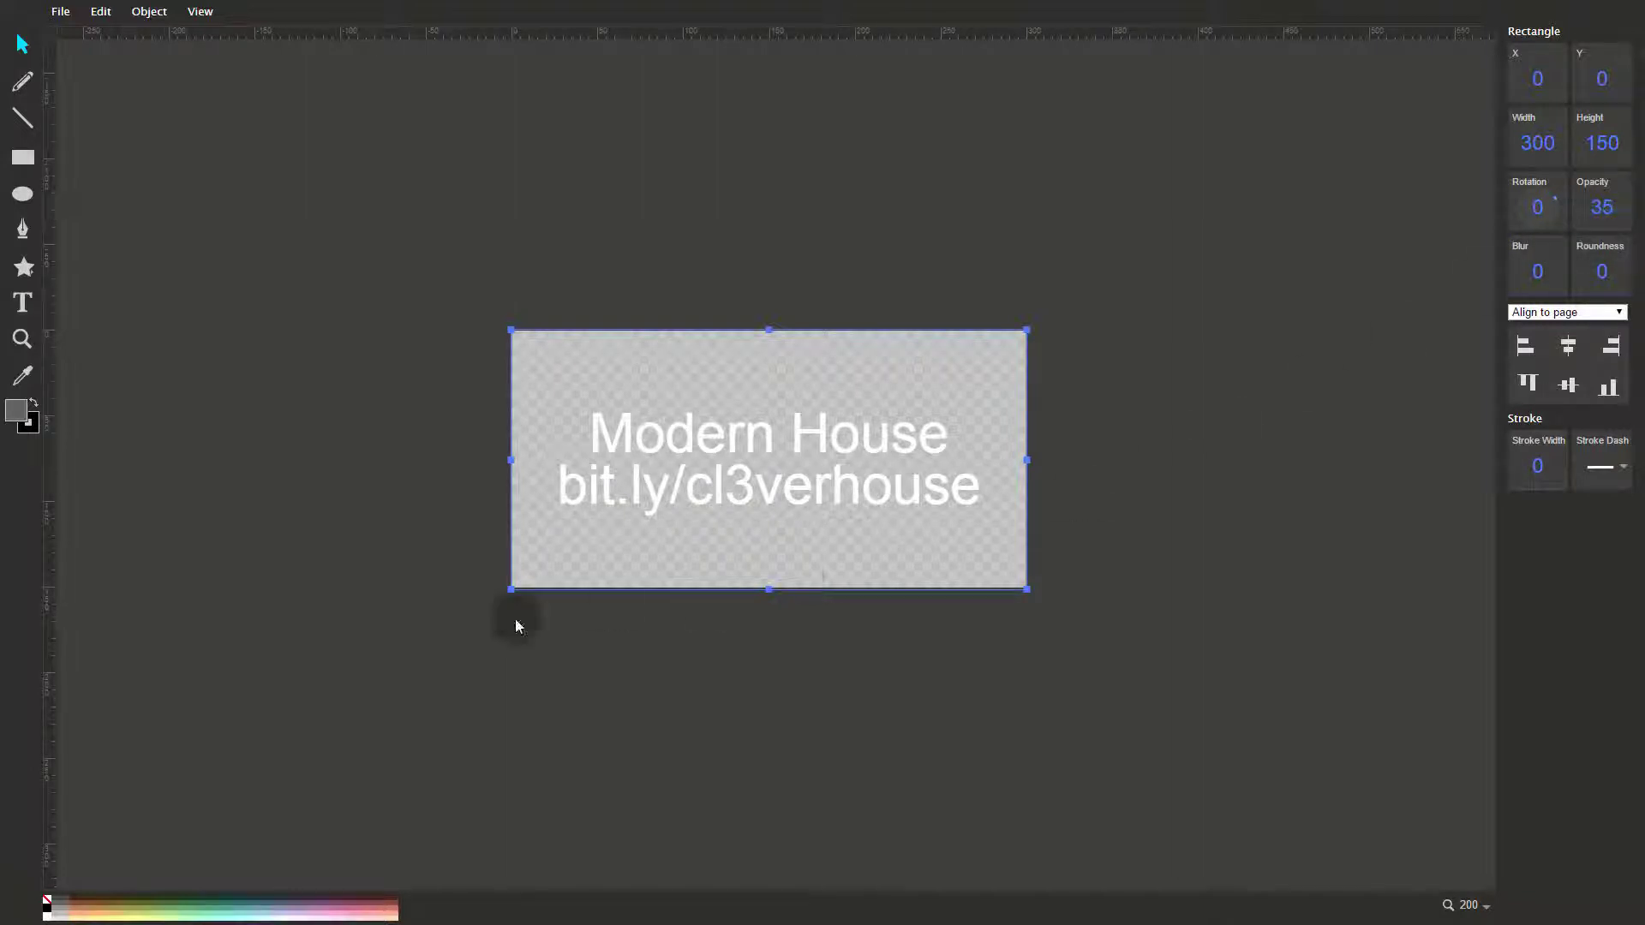
Give the background rectangle a white stroke with a width of 2
click(32, 433)
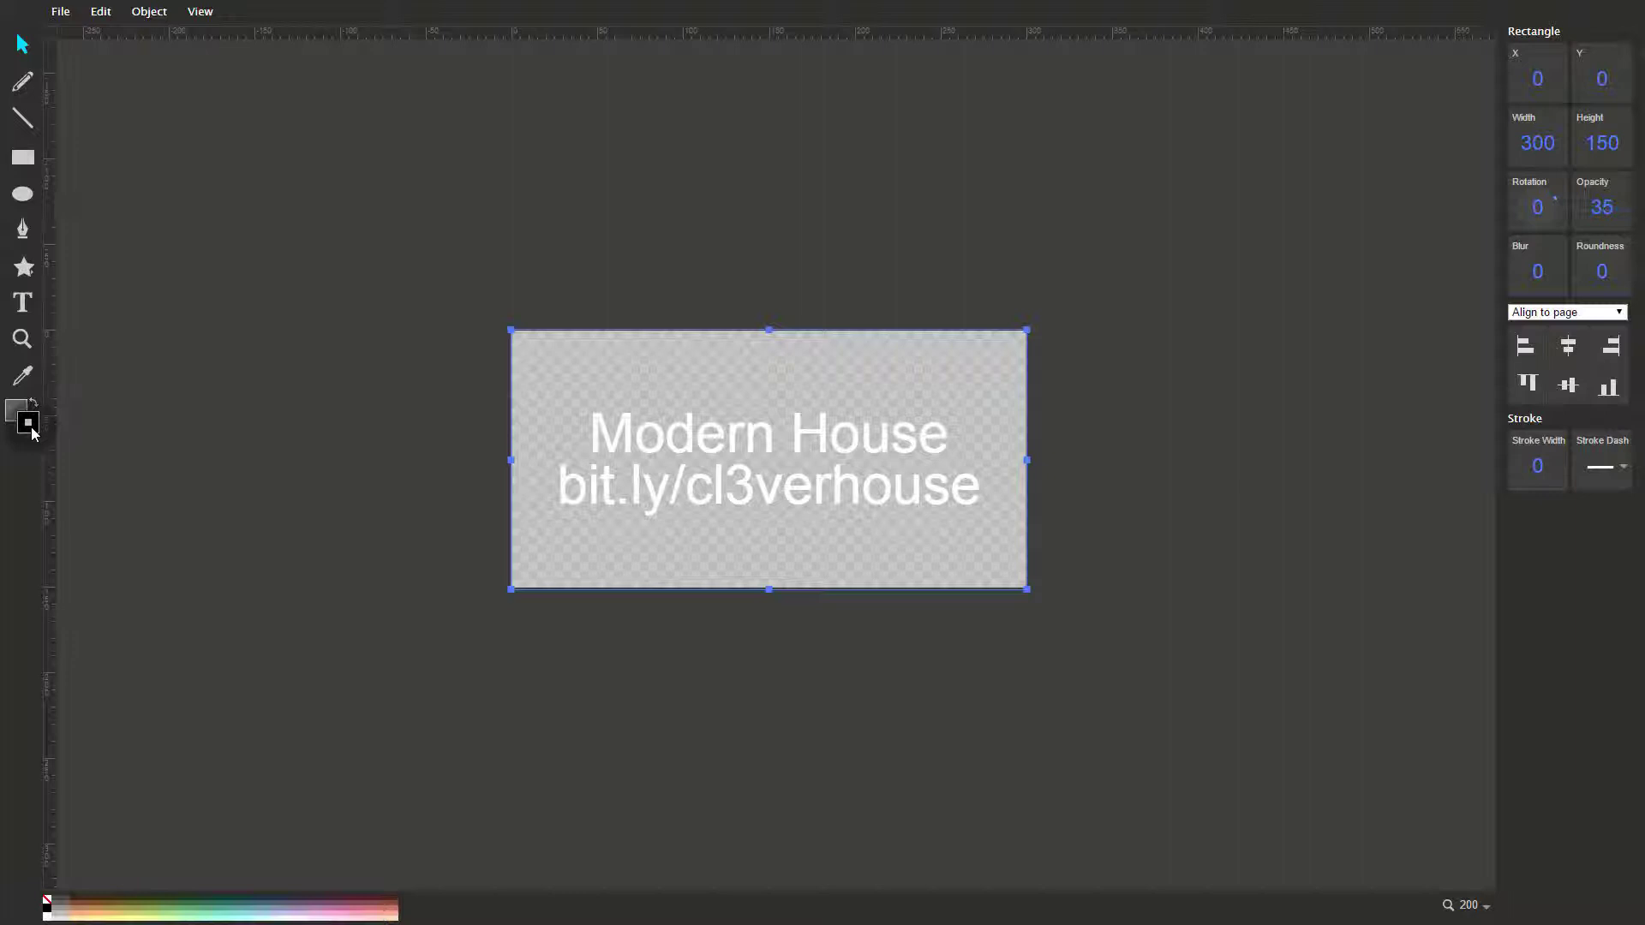
click(47, 900)
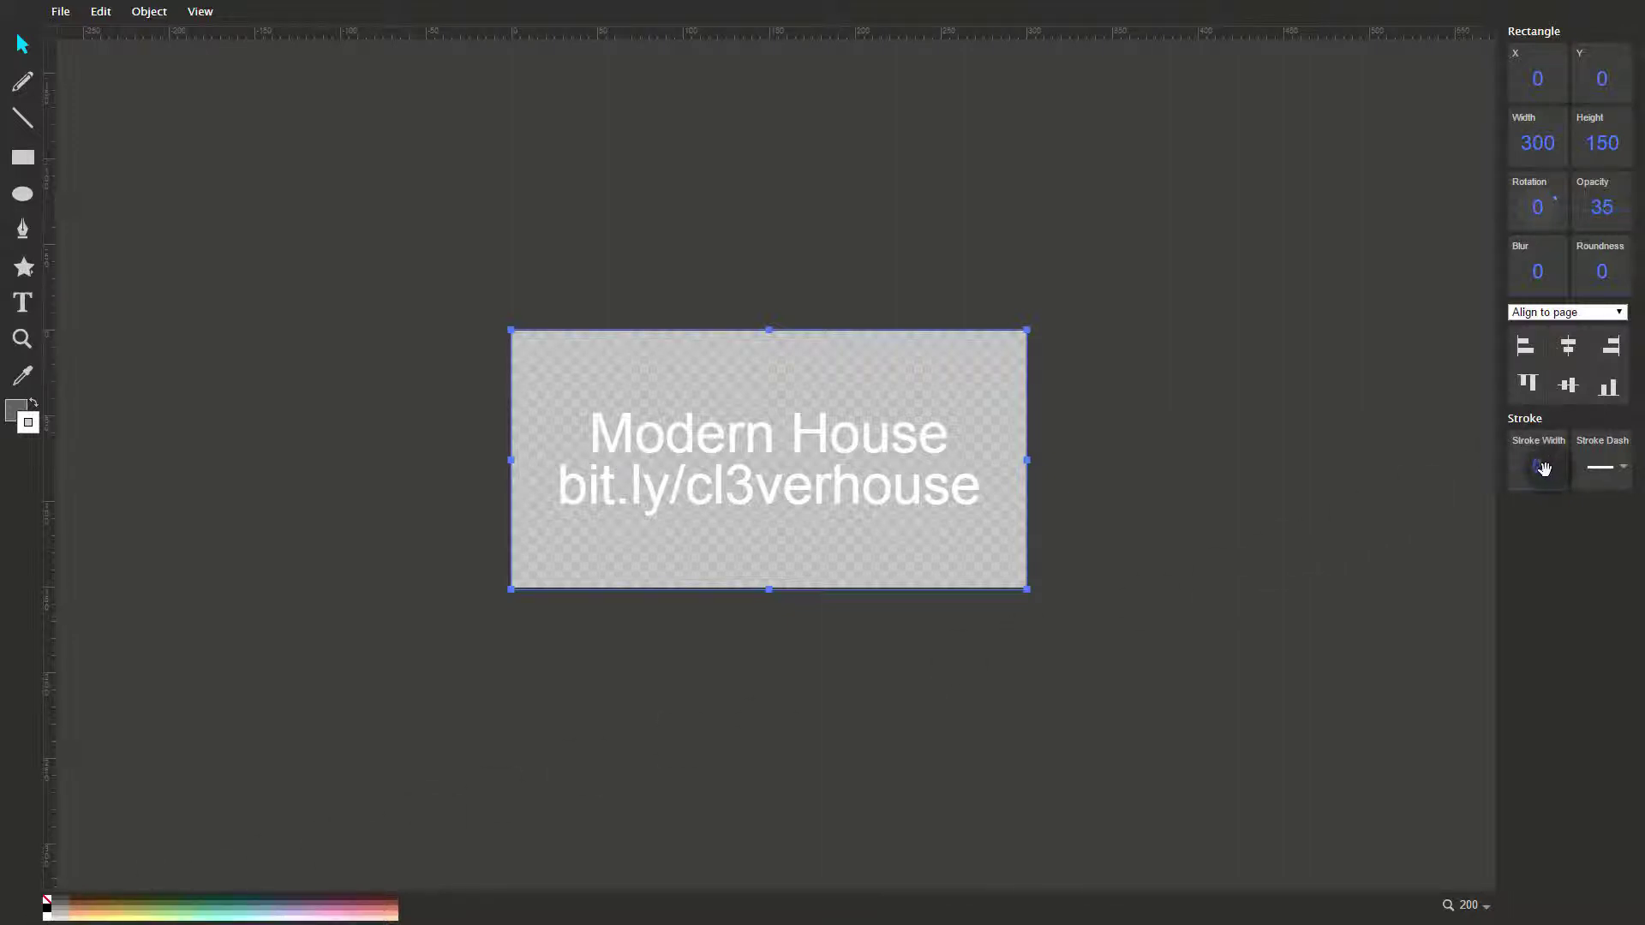
drag(1547, 467, 1544, 467)
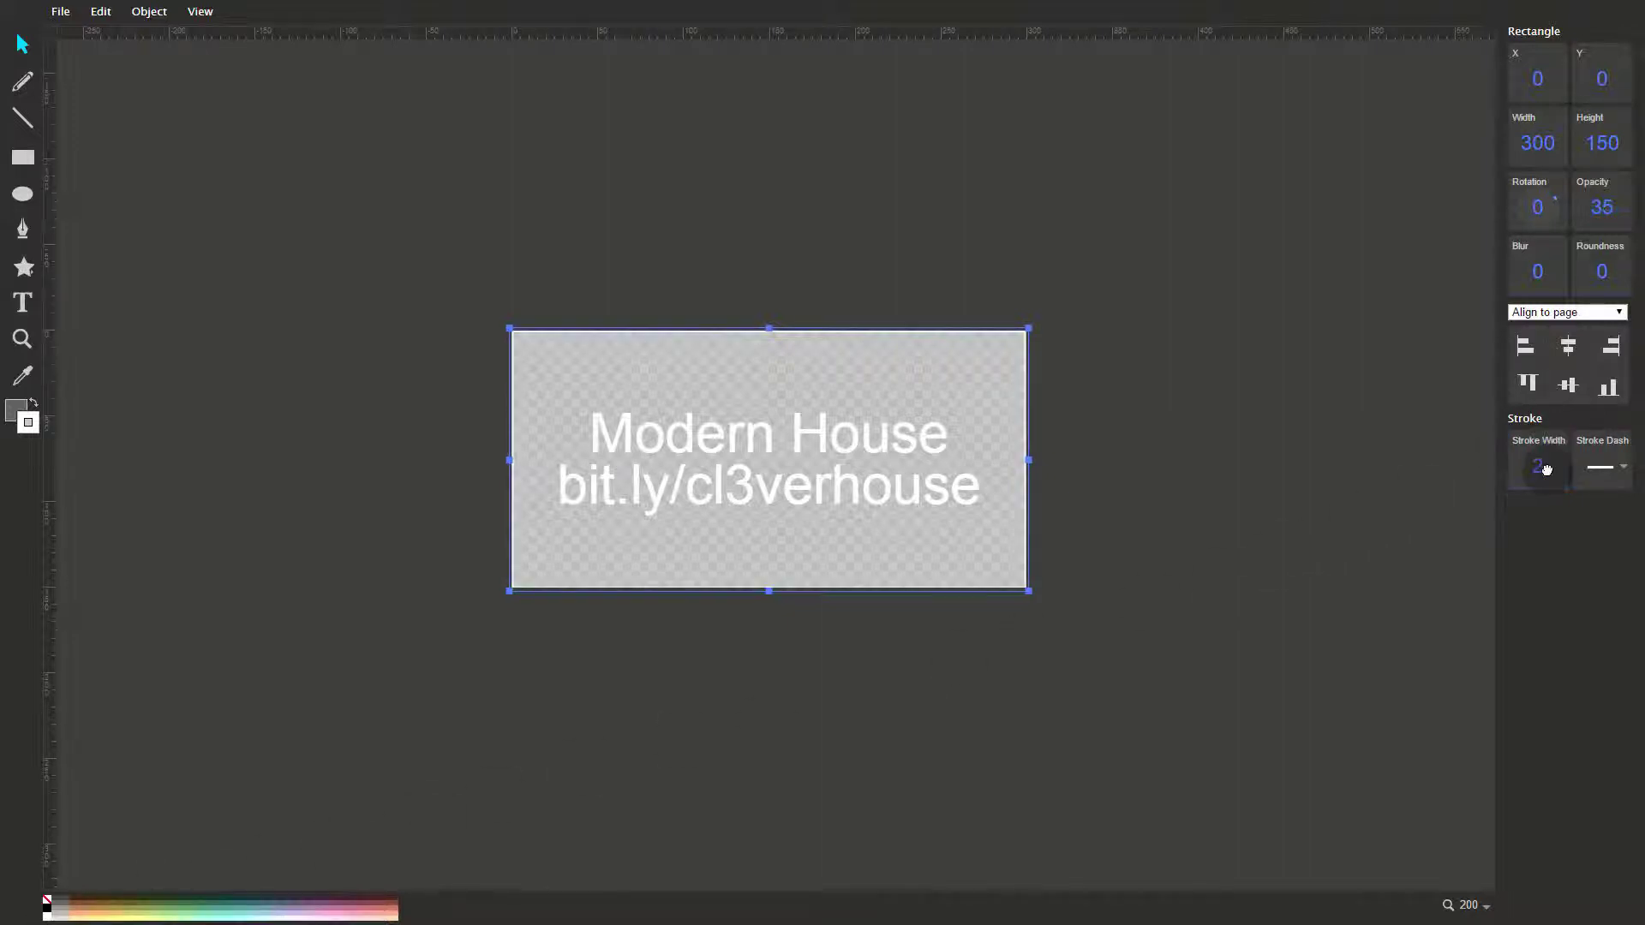
Shorten the background rectangle from its lower edge to a height of 149, and close the Vector Editor to return to the 3D scene
drag(775, 597, 766, 593)
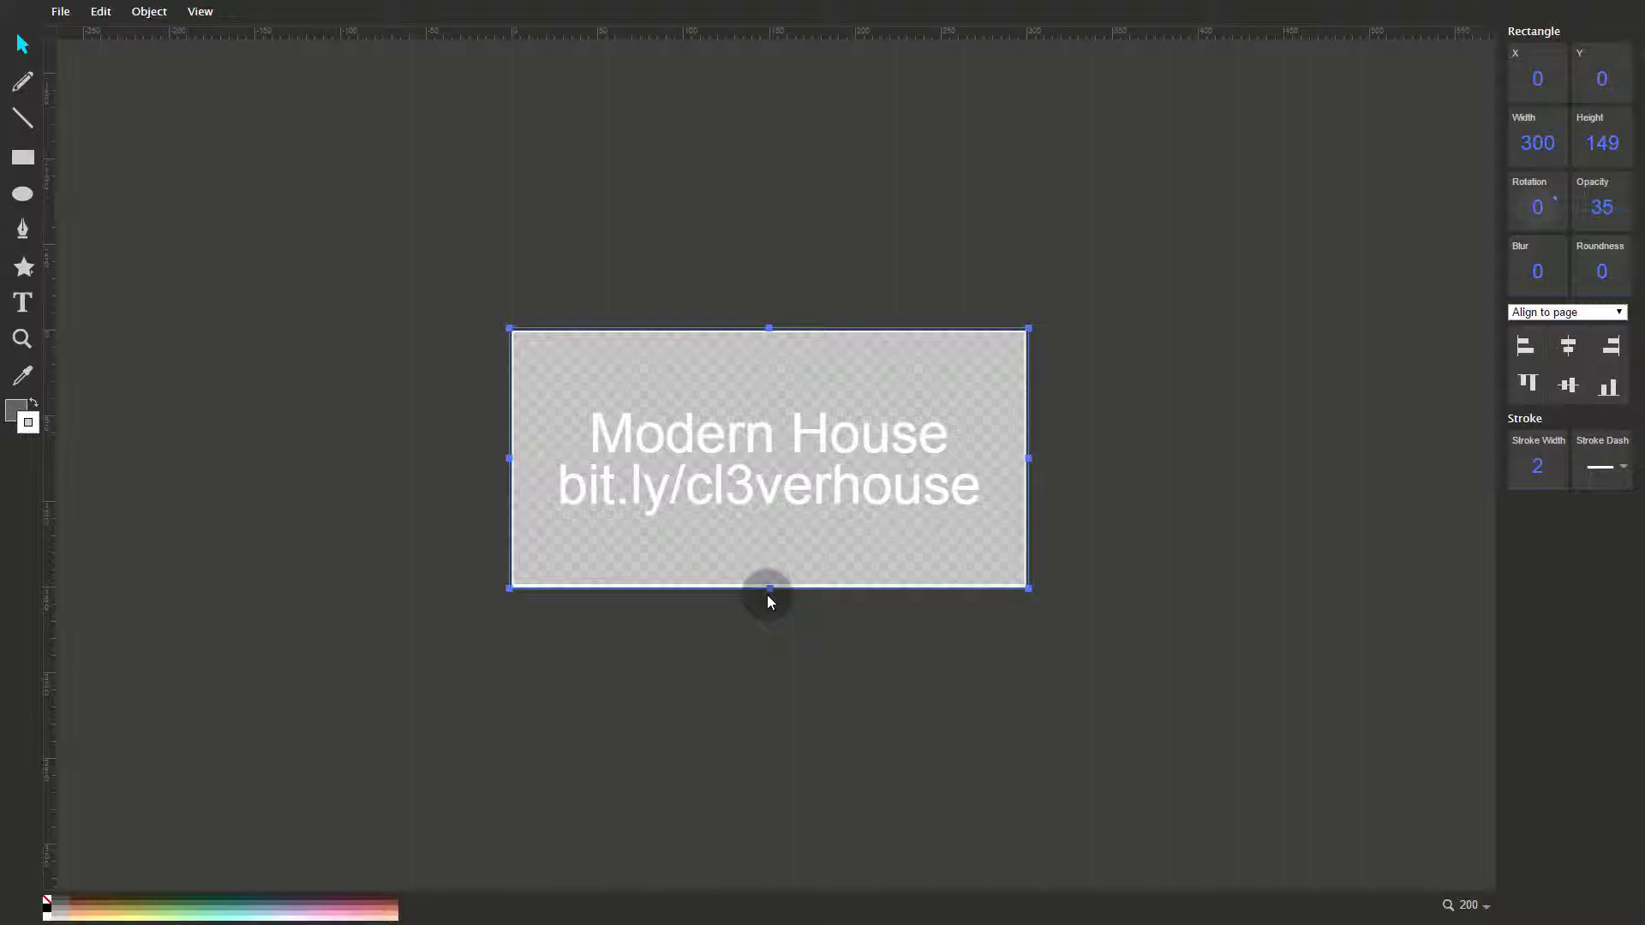
key(F11)
click(1634, 10)
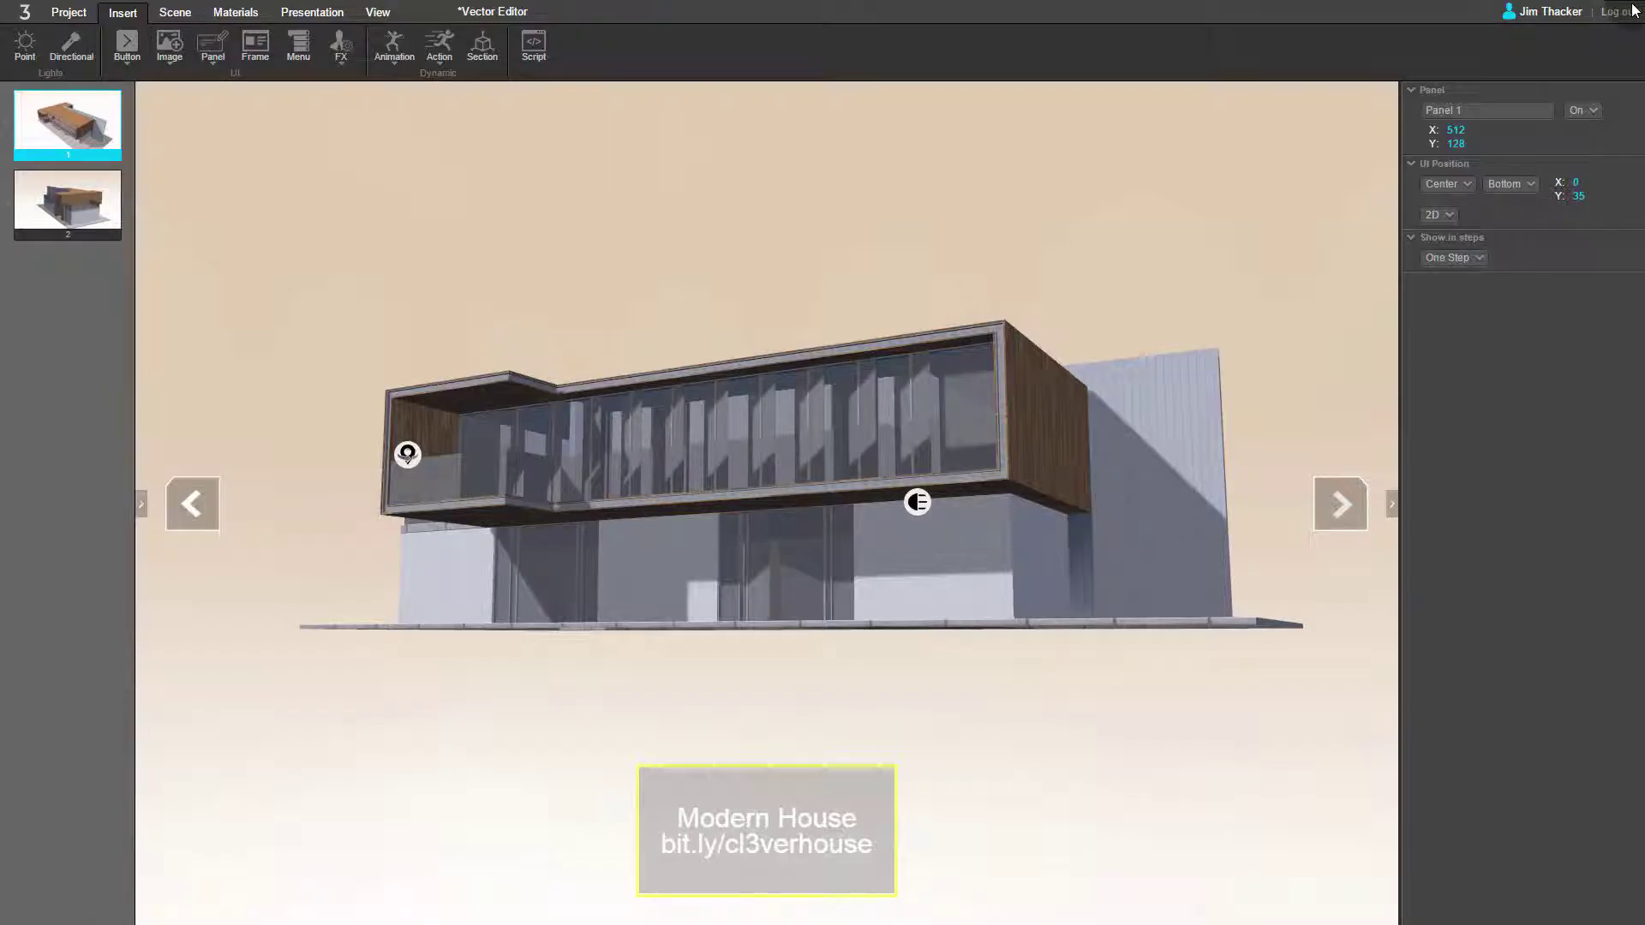